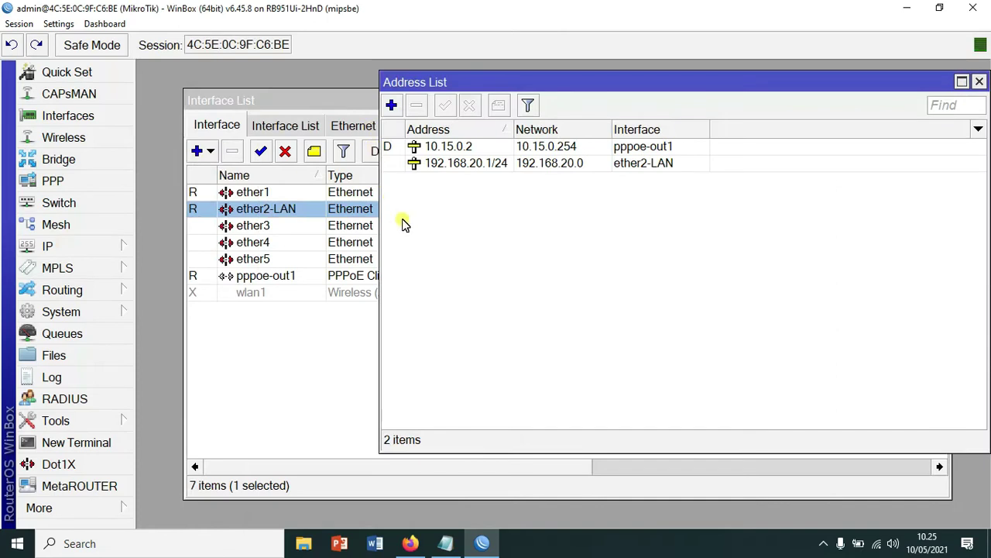
# - Confirm 192.168.20.1/24 on ether2-LAN in the address list, then close the Address List
pyautogui.click(495, 164)
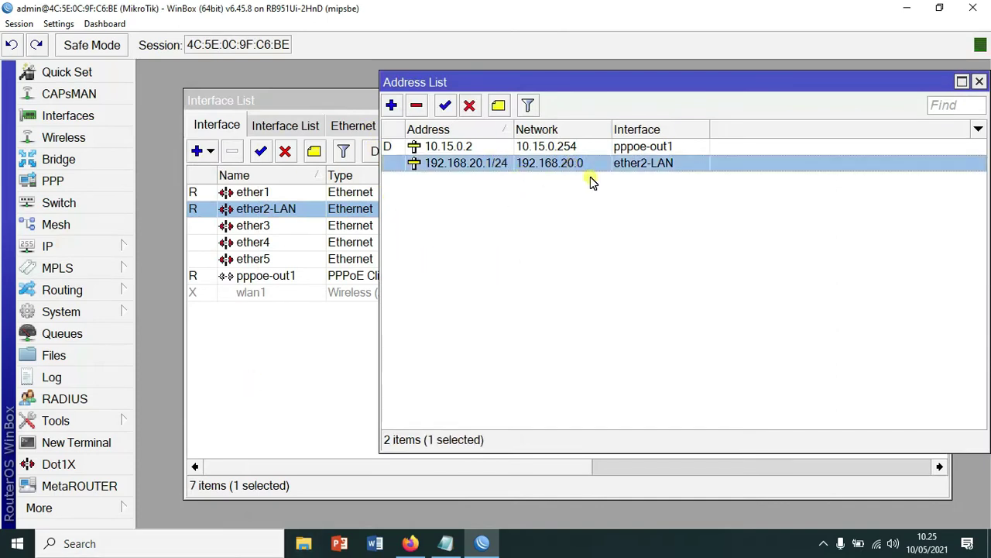
pyautogui.click(980, 82)
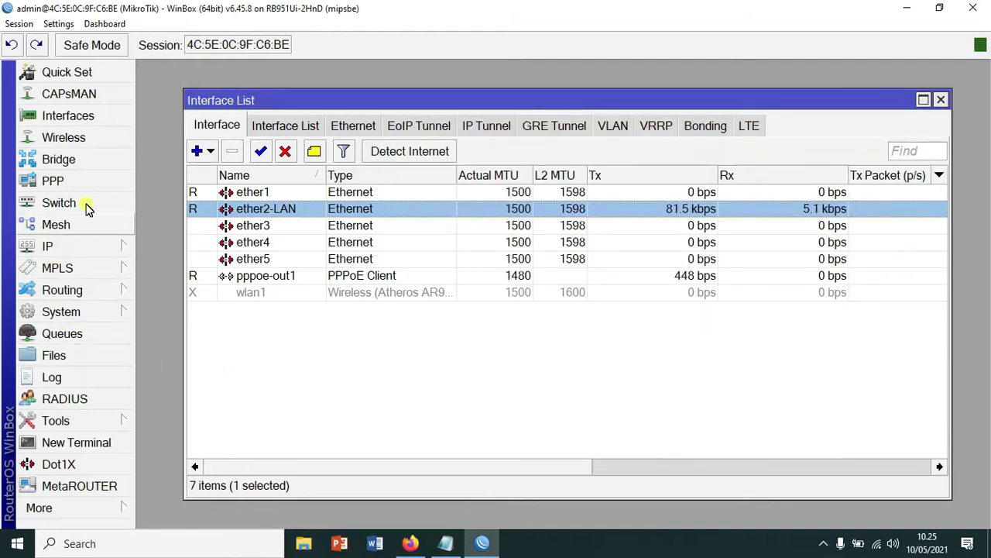
# - Set the router identity to Kantor-Cabang under System > Identity and bring up PPP
pyautogui.click(71, 315)
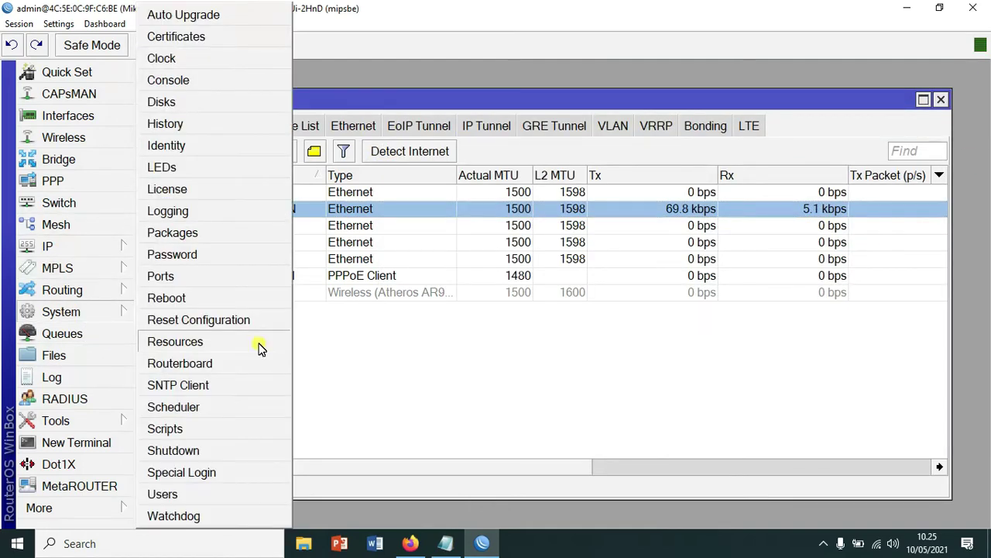
pyautogui.click(212, 146)
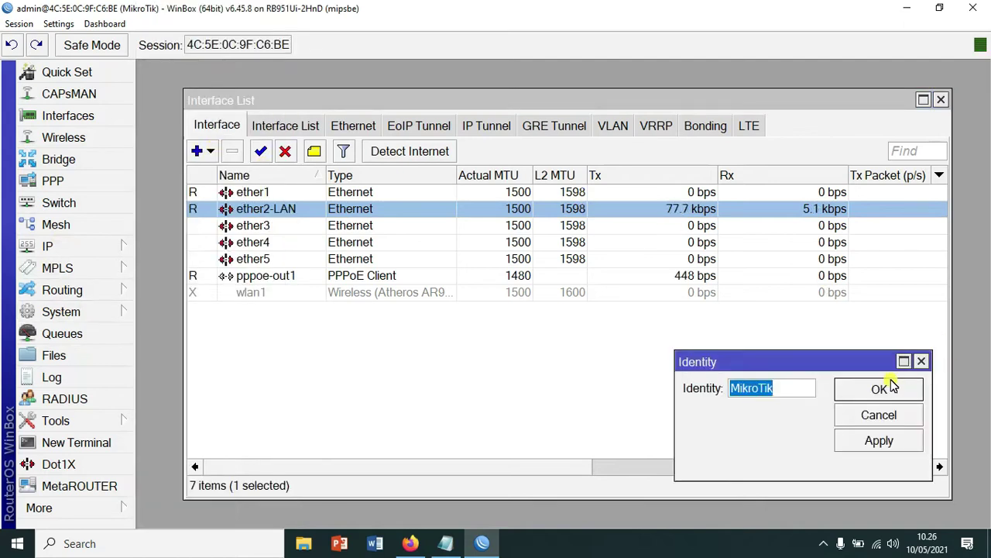
pyautogui.write('Kant')
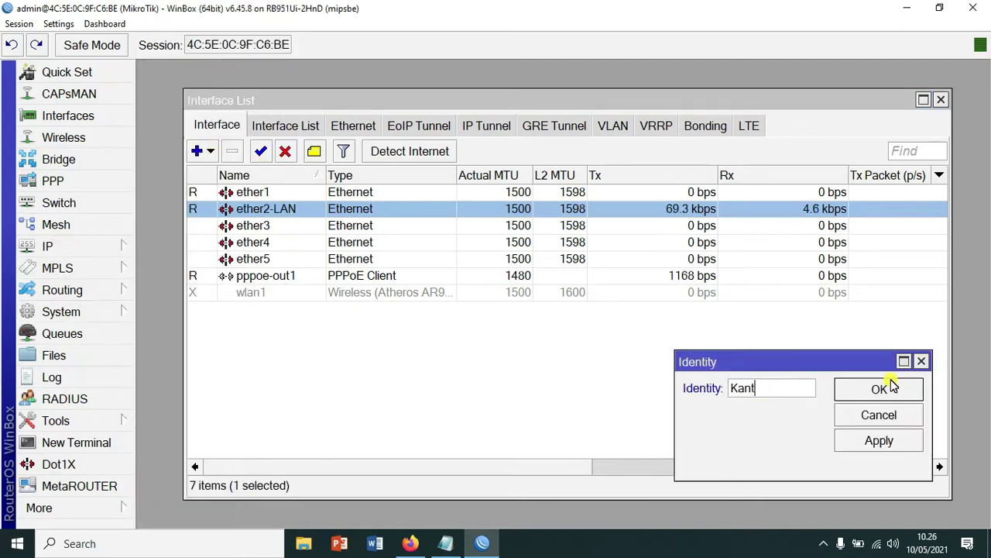
pyautogui.write('or-Caba')
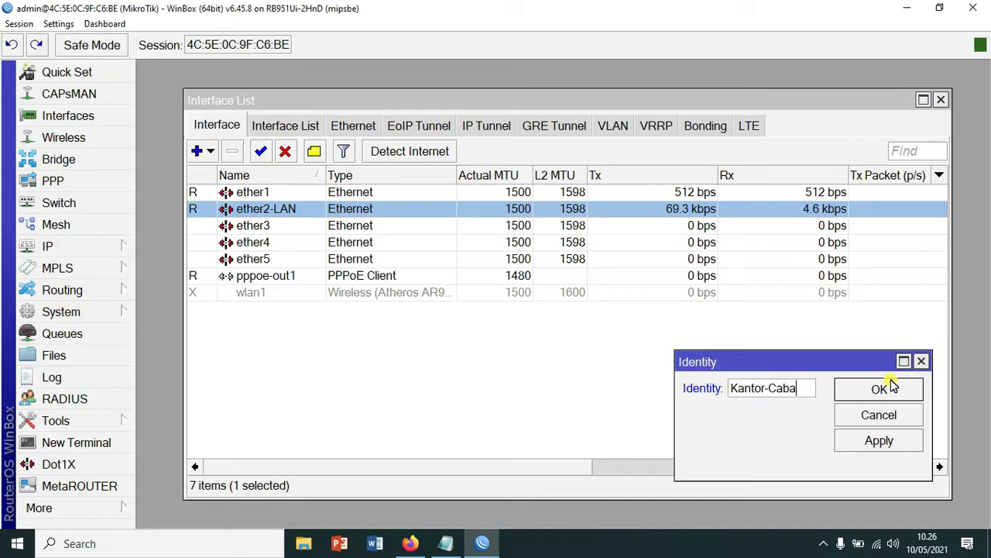
pyautogui.write('ng')
pyautogui.click(881, 390)
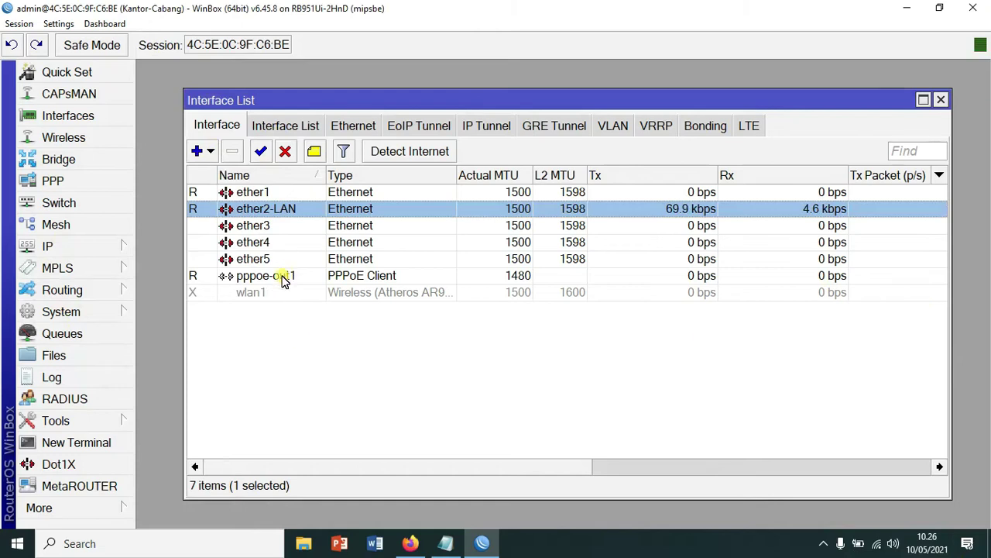
pyautogui.click(62, 184)
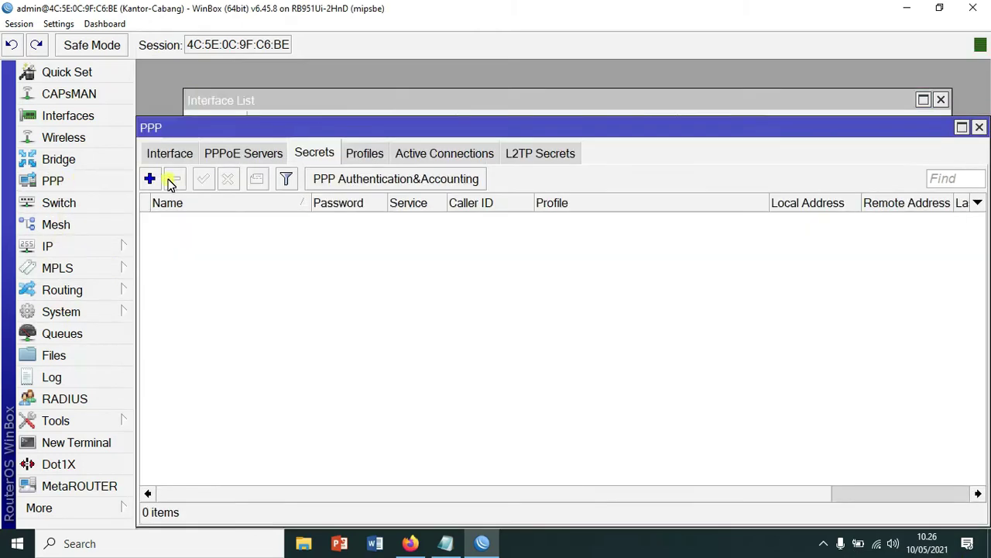
# - Add a PPPoE client named Internet-cabang that runs over ether1
pyautogui.click(167, 155)
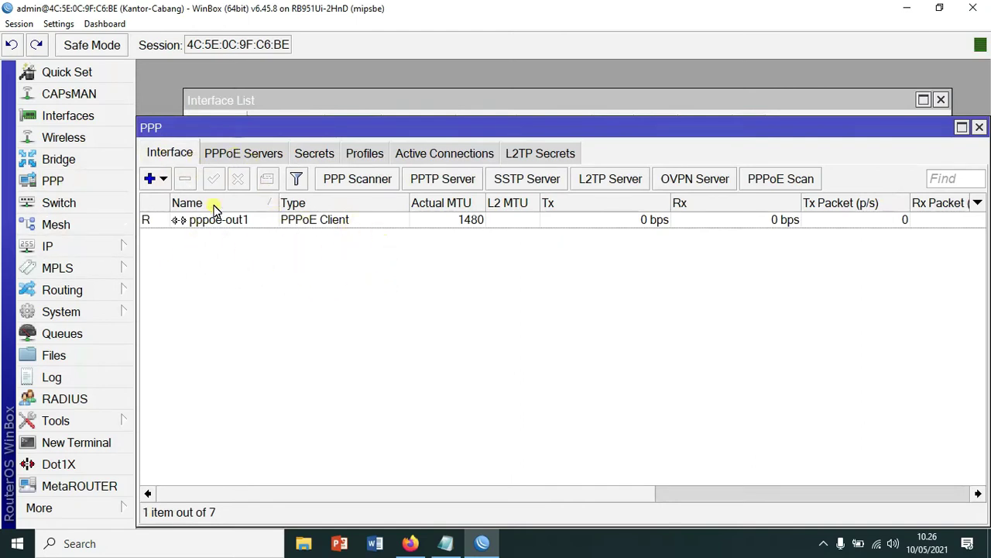
pyautogui.click(160, 180)
pyautogui.click(228, 377)
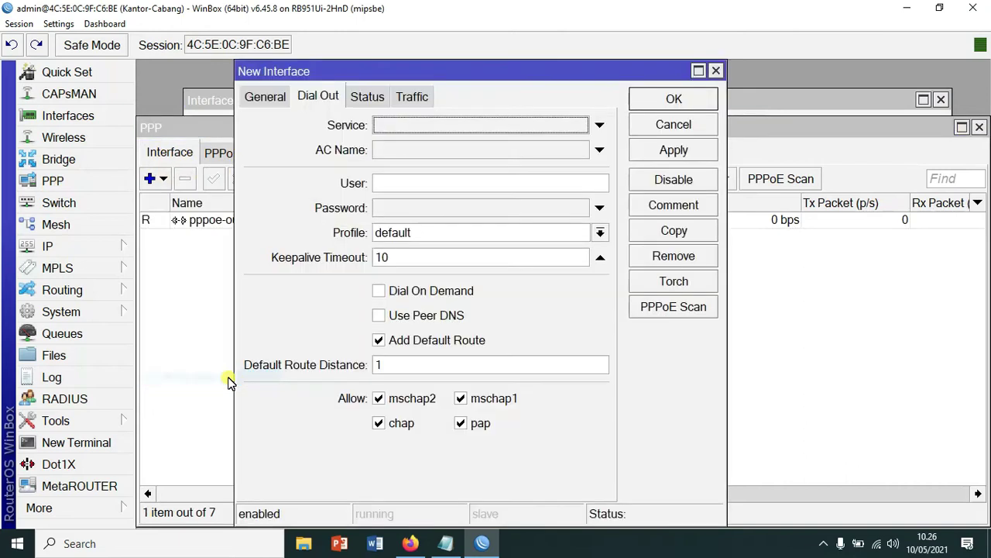
pyautogui.moveTo(385, 76); pyautogui.dragTo(297, 85)
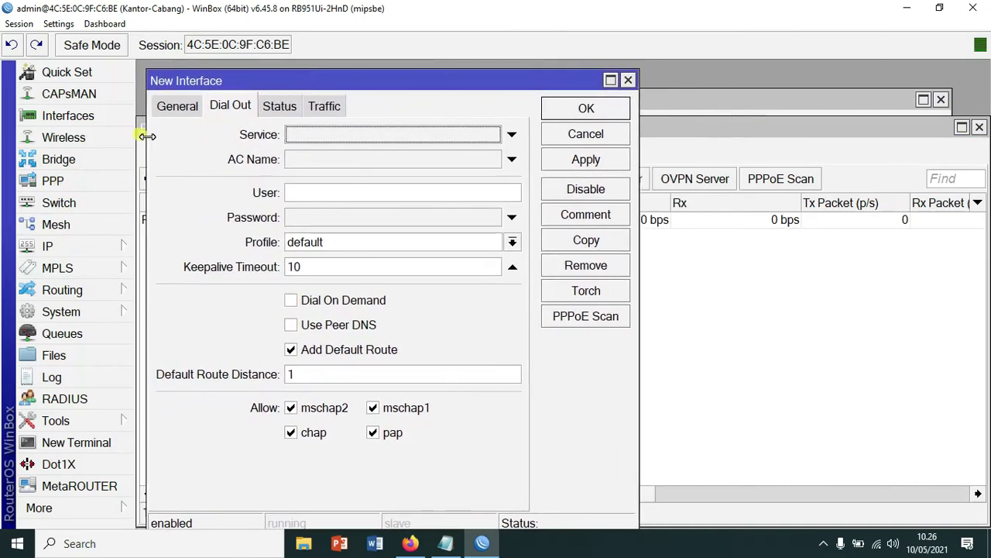
pyautogui.click(172, 109)
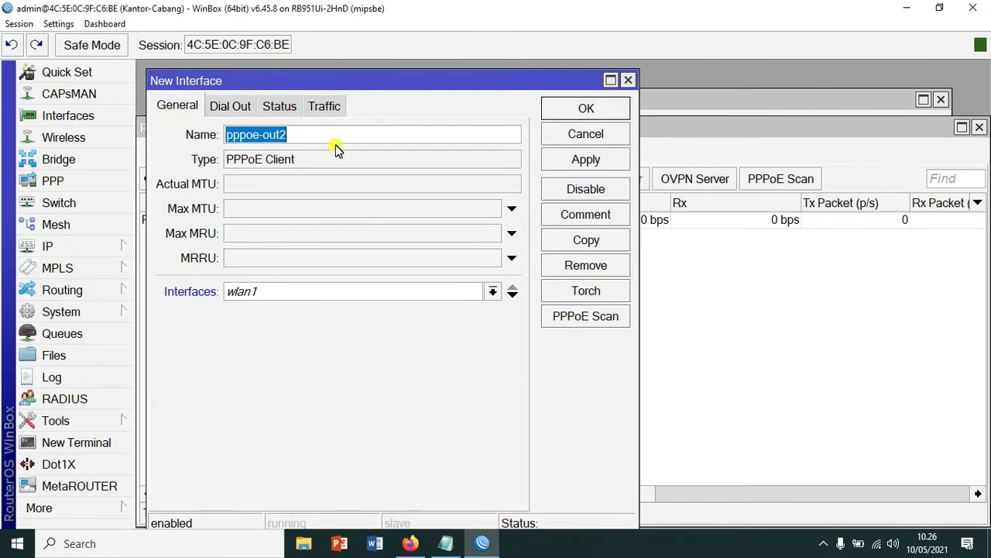
pyautogui.press('BackSpace')
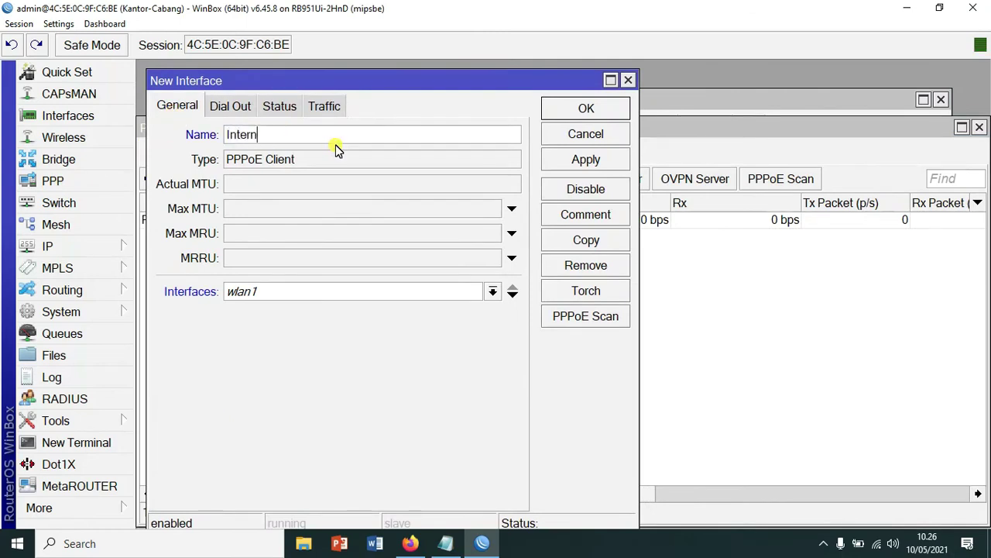
pyautogui.write('Internet-cabang')
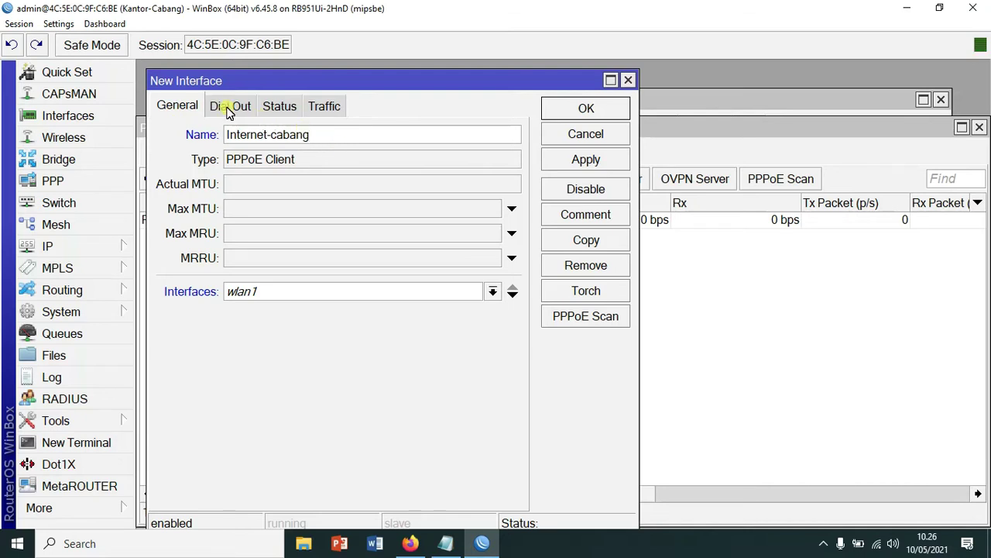
pyautogui.click(223, 106)
pyautogui.click(185, 105)
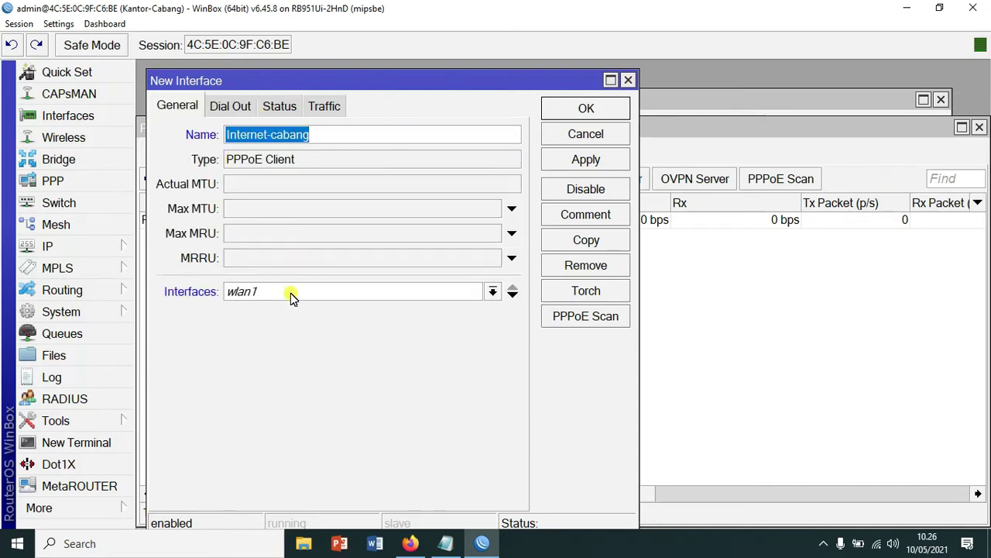
pyautogui.click(492, 292)
pyautogui.click(412, 310)
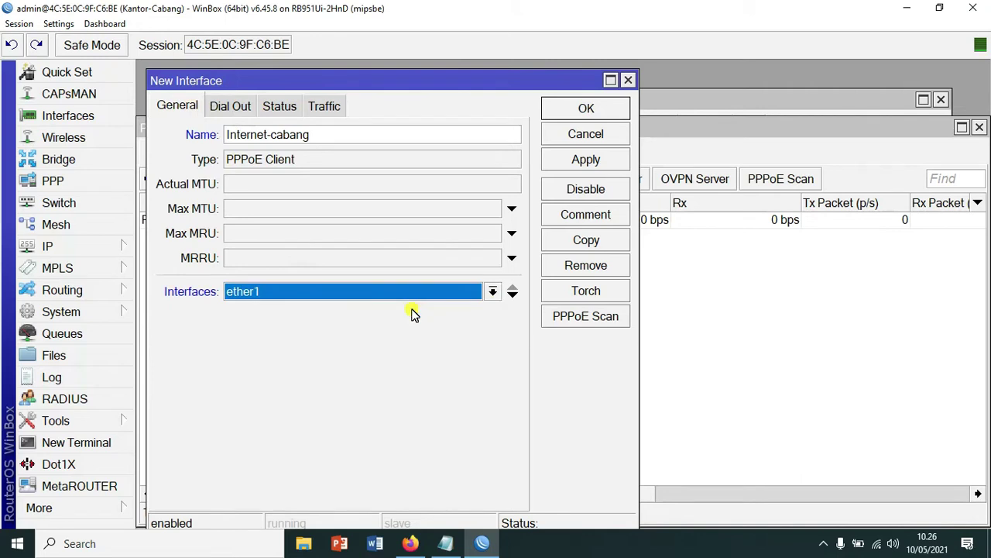
# - Enter the PPPoE account user name and password, choose default-encryption, and apply to connect
pyautogui.click(242, 106)
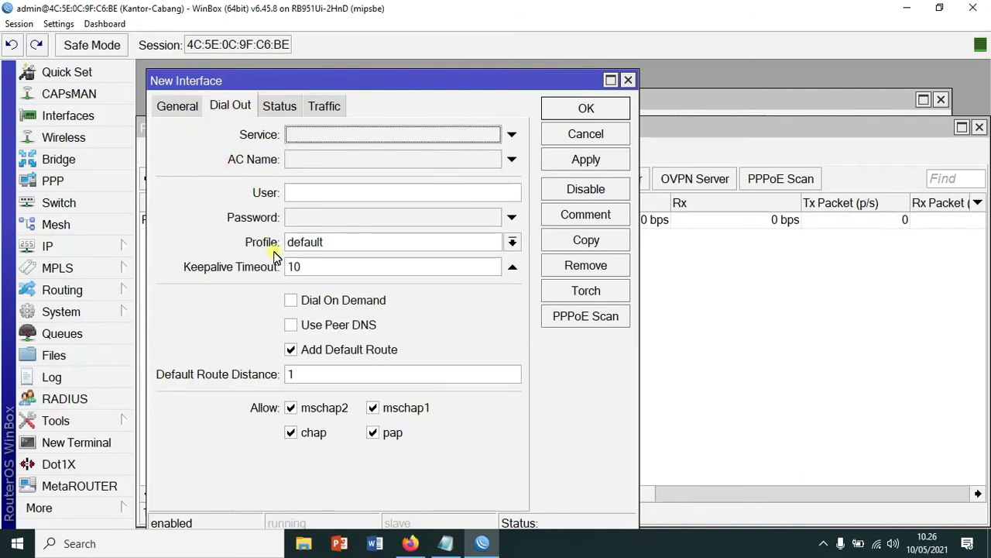
pyautogui.click(345, 194)
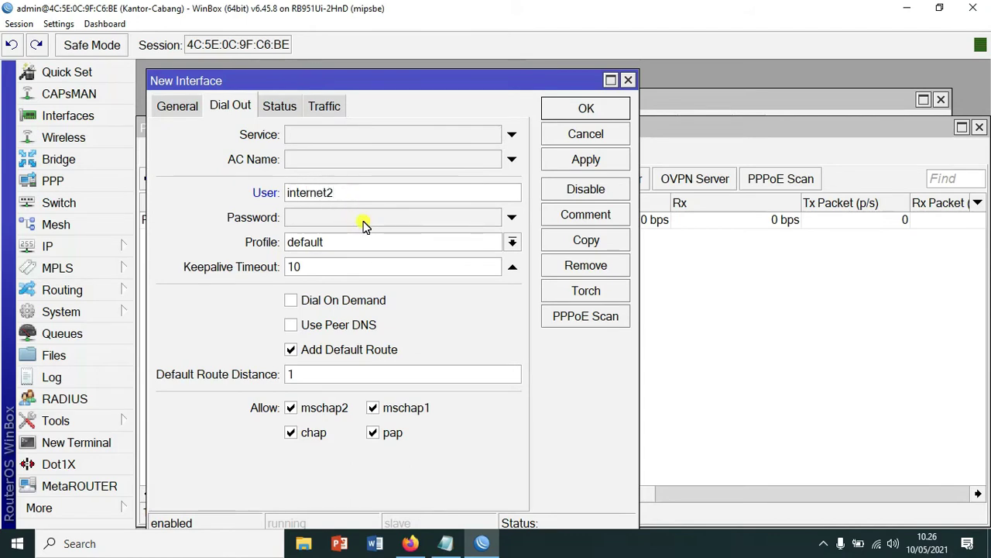
pyautogui.click(364, 217)
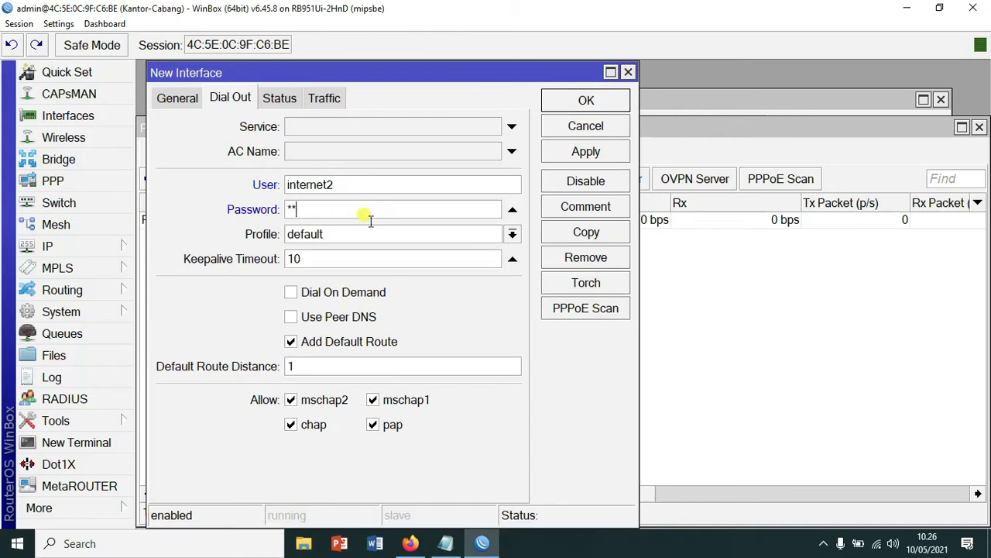
pyautogui.click(512, 234)
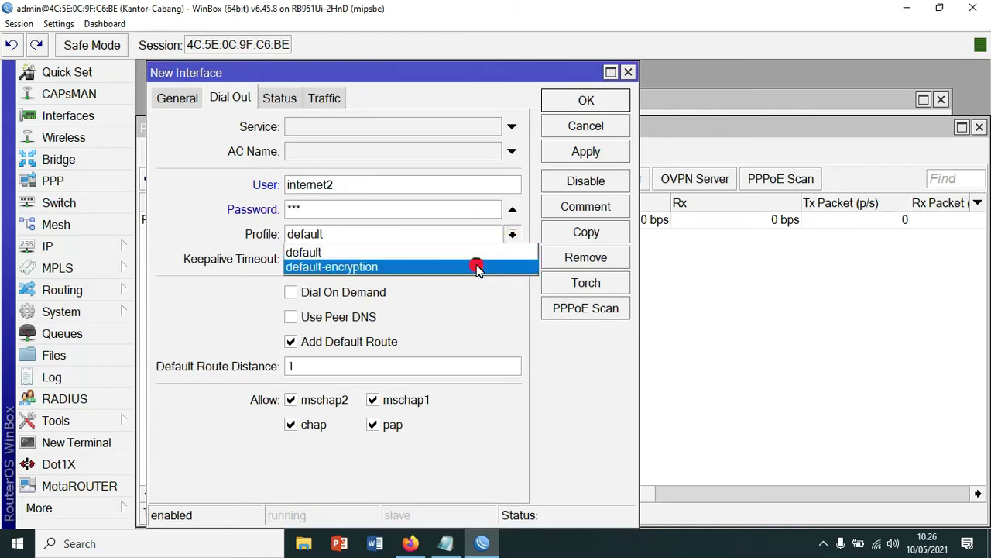
pyautogui.click(481, 265)
pyautogui.click(586, 152)
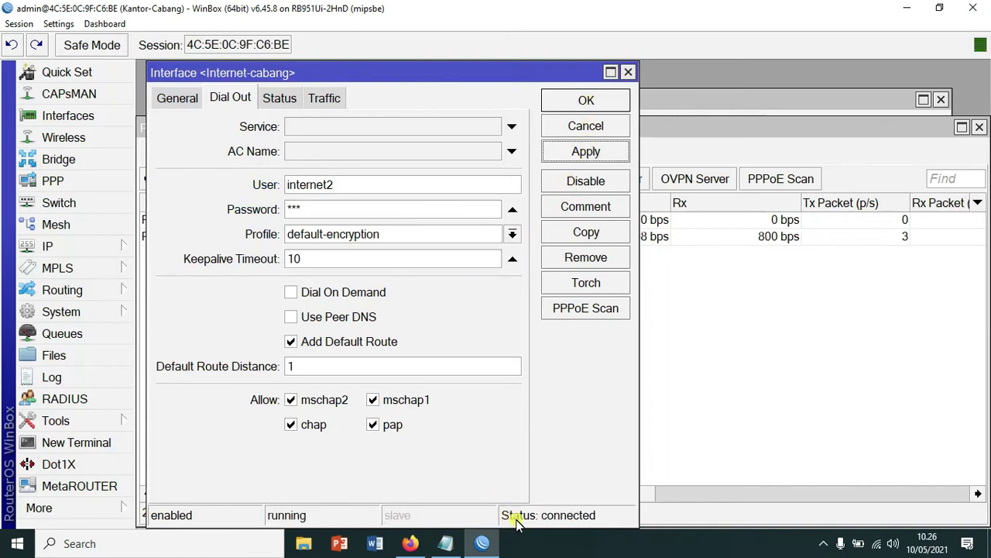
pyautogui.click(596, 102)
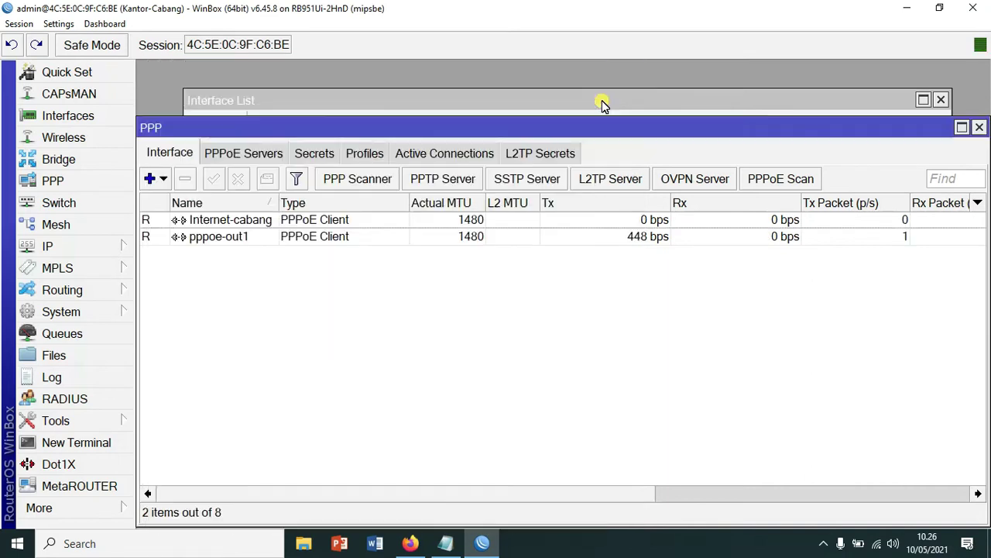
pyautogui.click(252, 222)
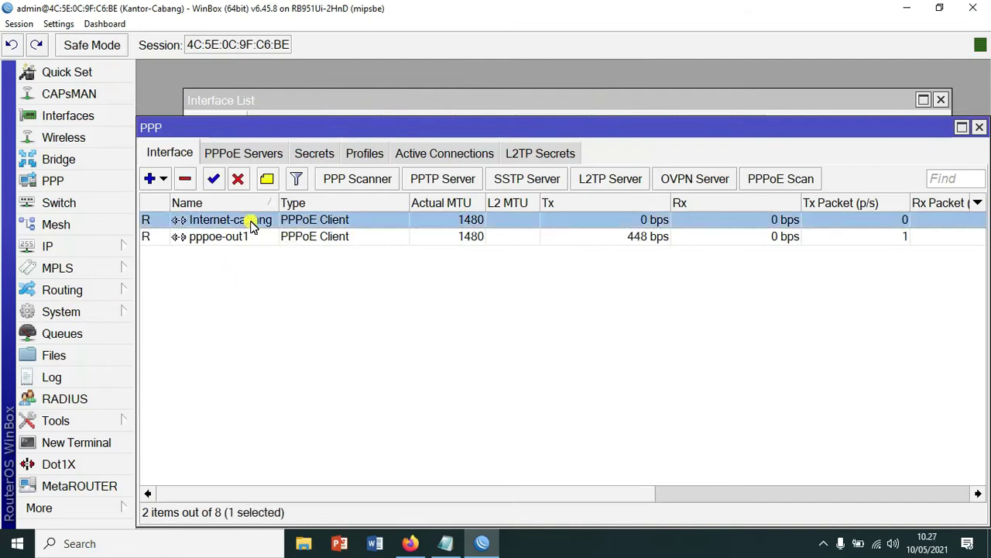
# - Delete the old pppoe-out1 connection, keeping Internet-cabang
pyautogui.doubleClick(251, 222)
pyautogui.click(547, 149)
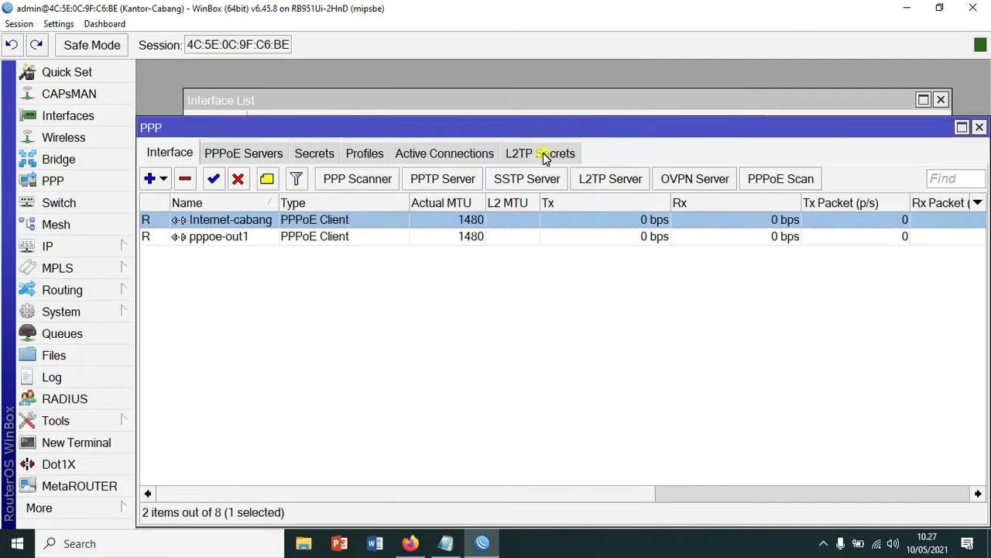
pyautogui.click(299, 242)
pyautogui.click(186, 179)
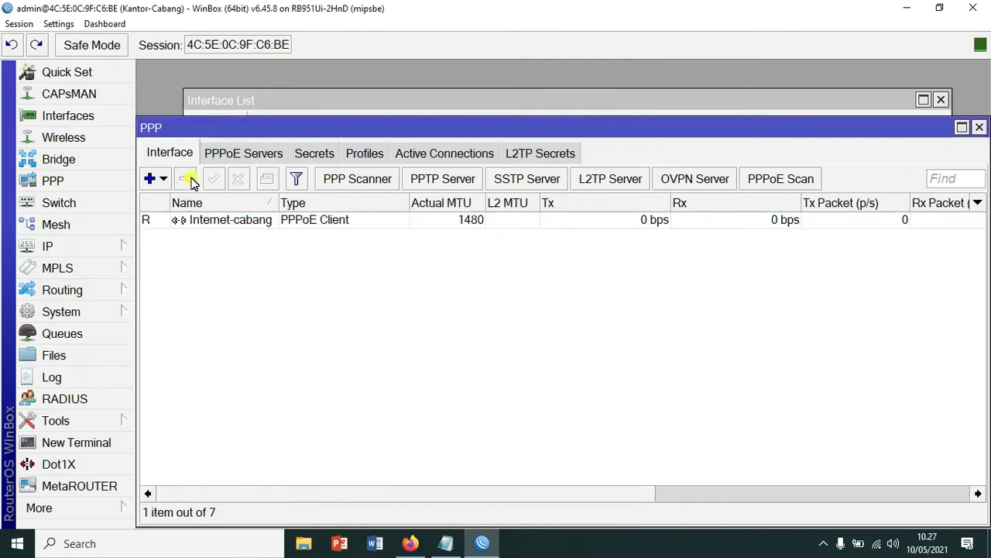
pyautogui.doubleClick(309, 221)
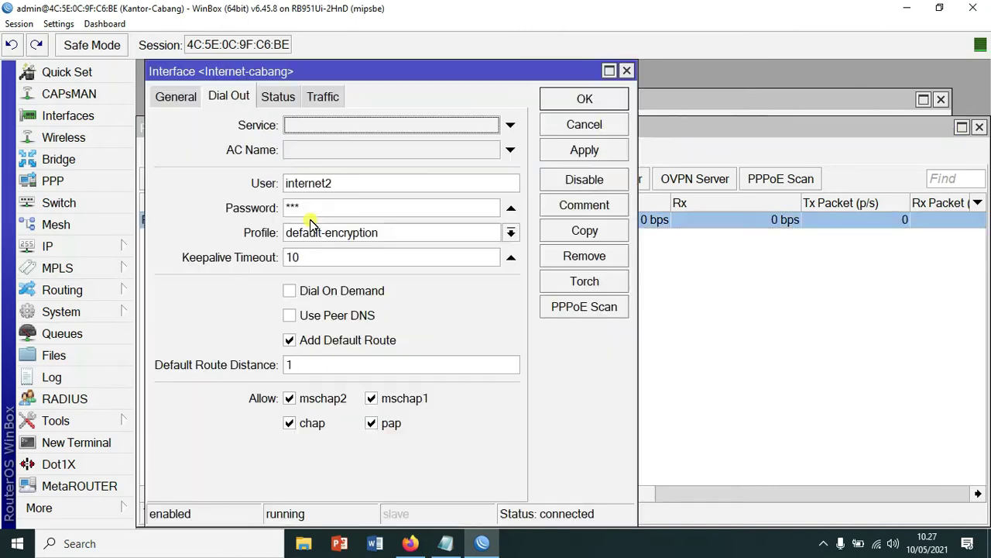
pyautogui.click(596, 101)
# - Check that 10.15.0.2 appears in IP > Addresses, then close the address list and PPP
pyautogui.click(60, 249)
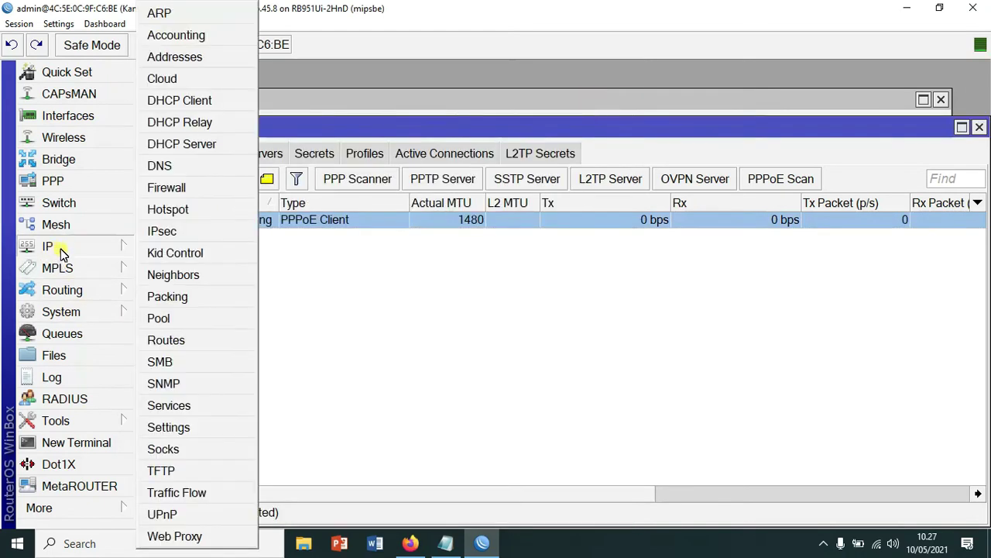
pyautogui.click(191, 62)
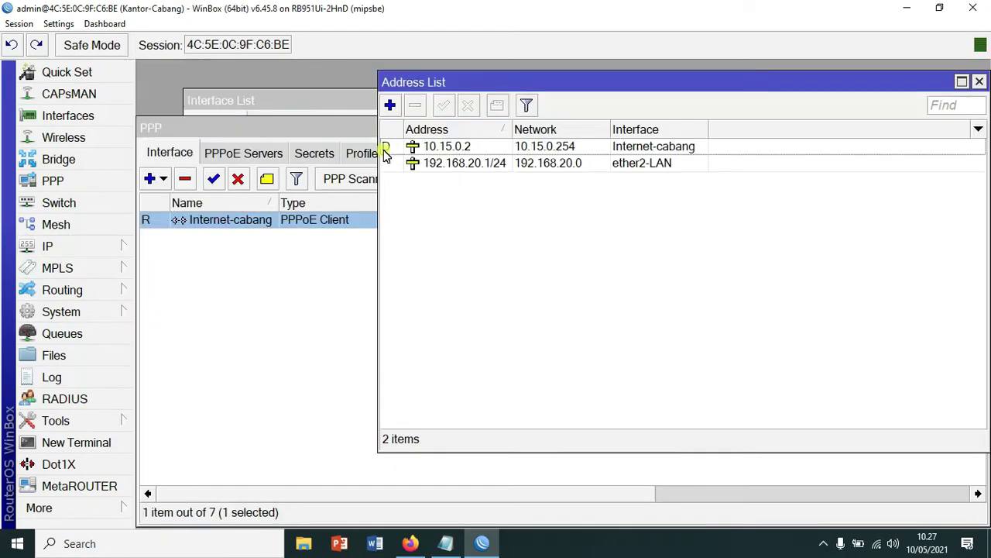
pyautogui.moveTo(453, 87); pyautogui.dragTo(320, 115)
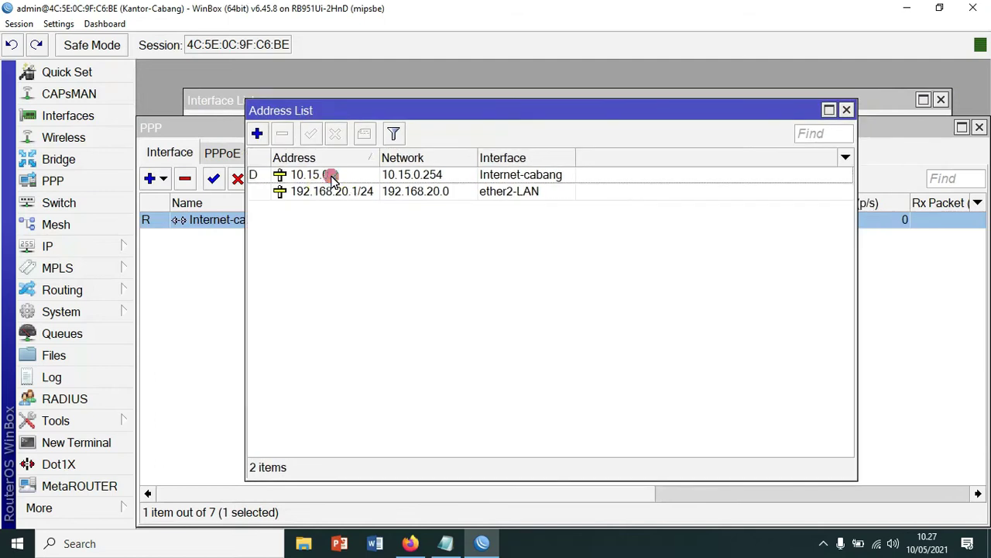
pyautogui.click(331, 173)
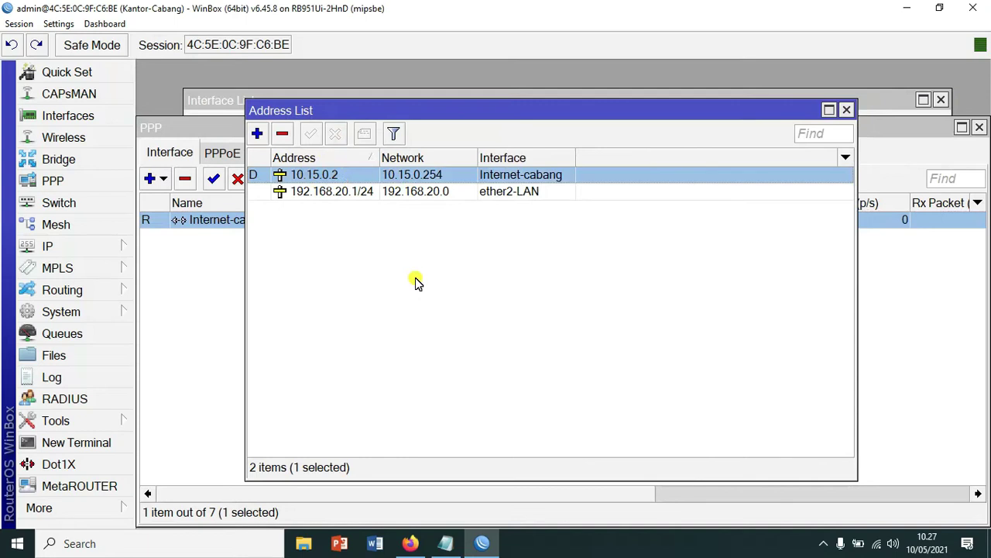
pyautogui.click(847, 110)
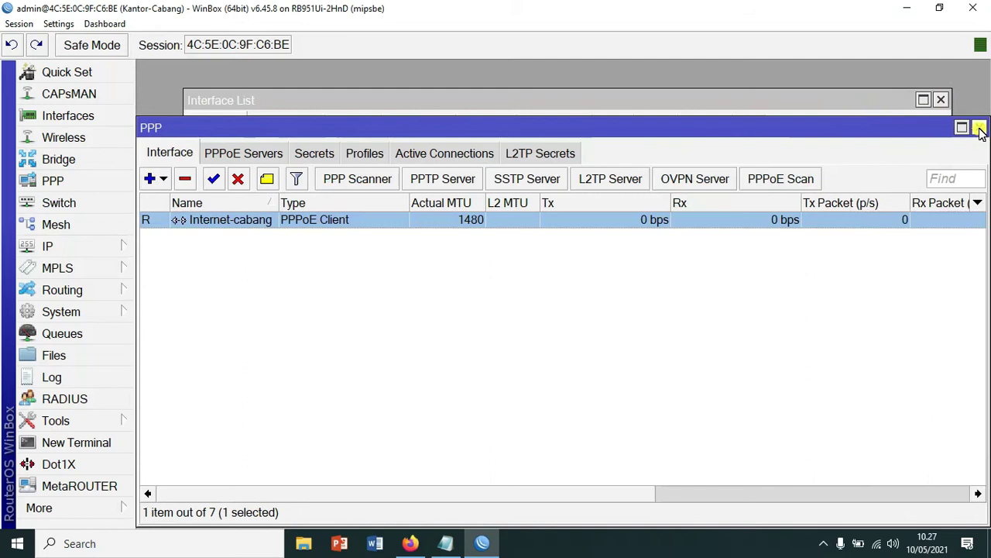
pyautogui.click(980, 127)
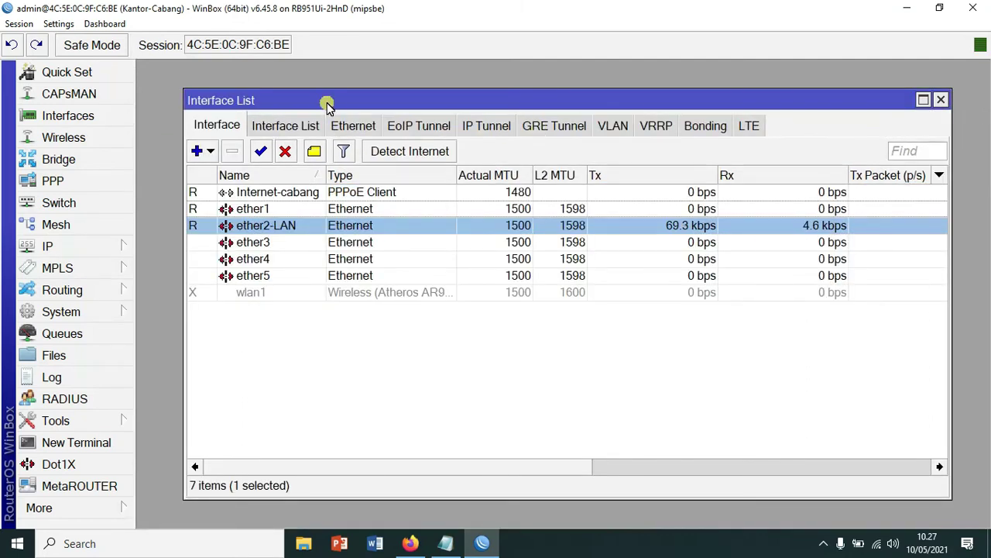
# - Add an L2TP client named L2TP-Cabang whose Dial Out connects to 10.15.0.1
pyautogui.moveTo(270, 107); pyautogui.dragTo(250, 106)
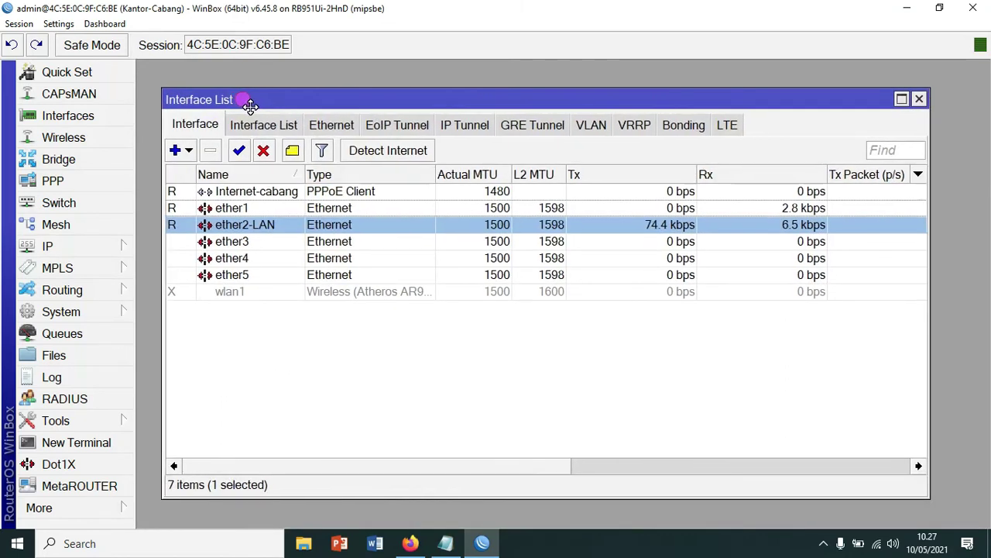
pyautogui.click(63, 183)
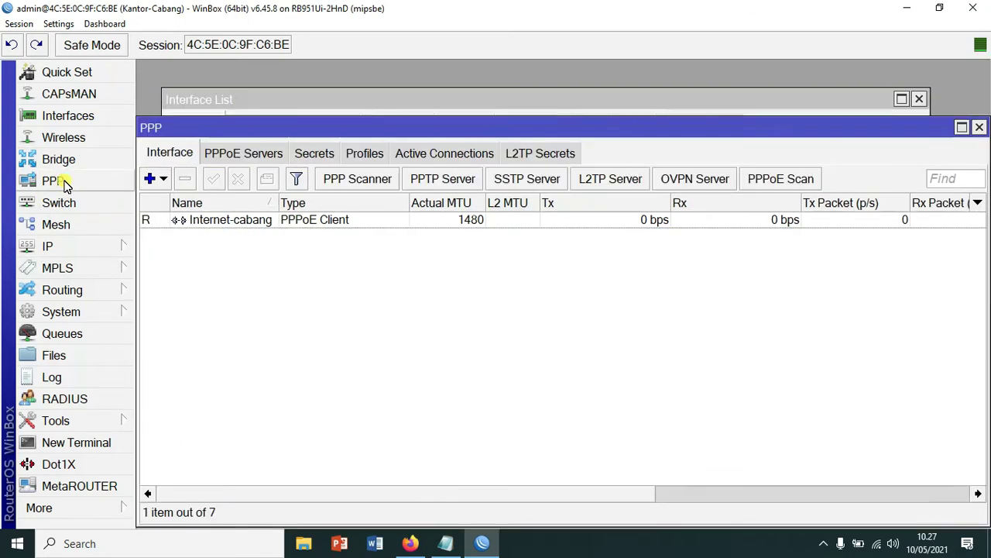
pyautogui.click(165, 181)
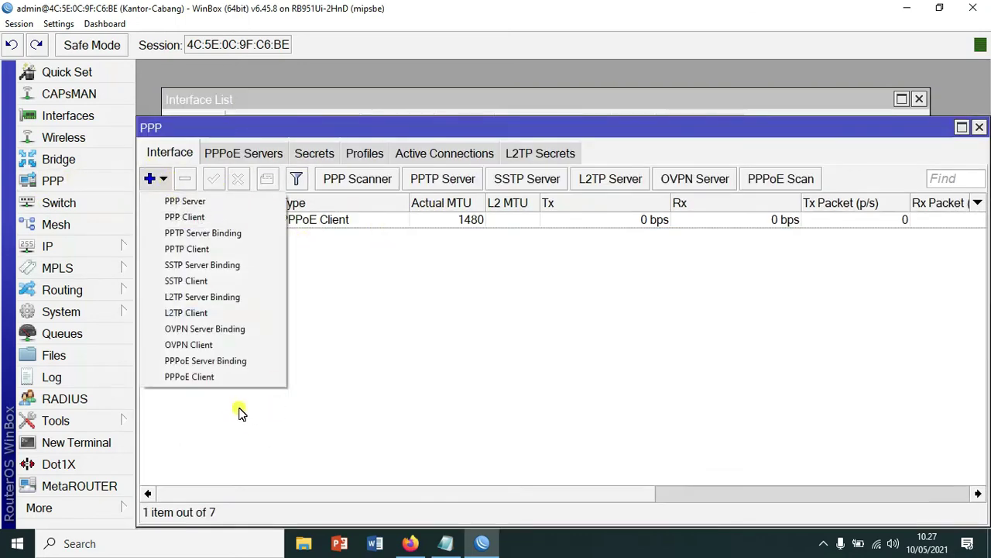
pyautogui.click(201, 313)
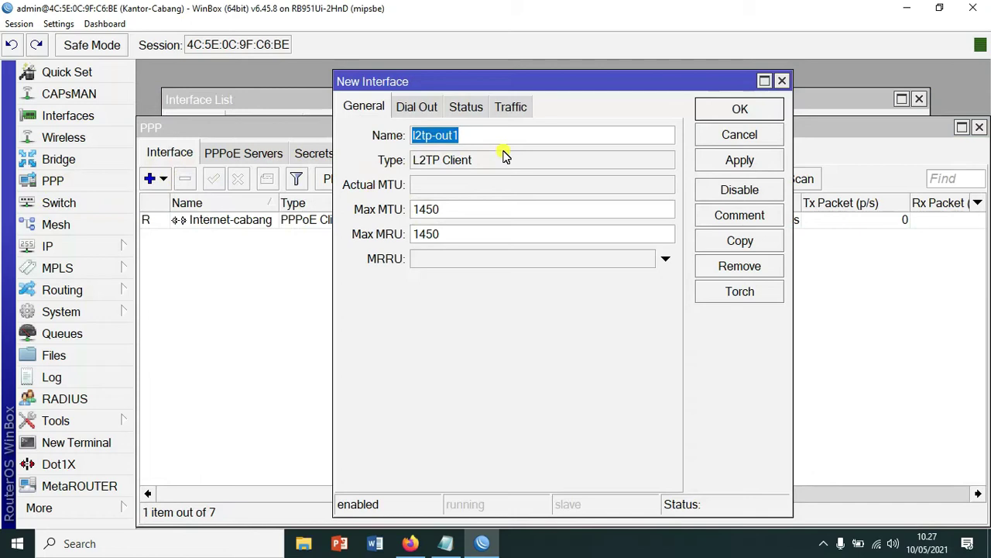
pyautogui.write('L2TP-Cabang')
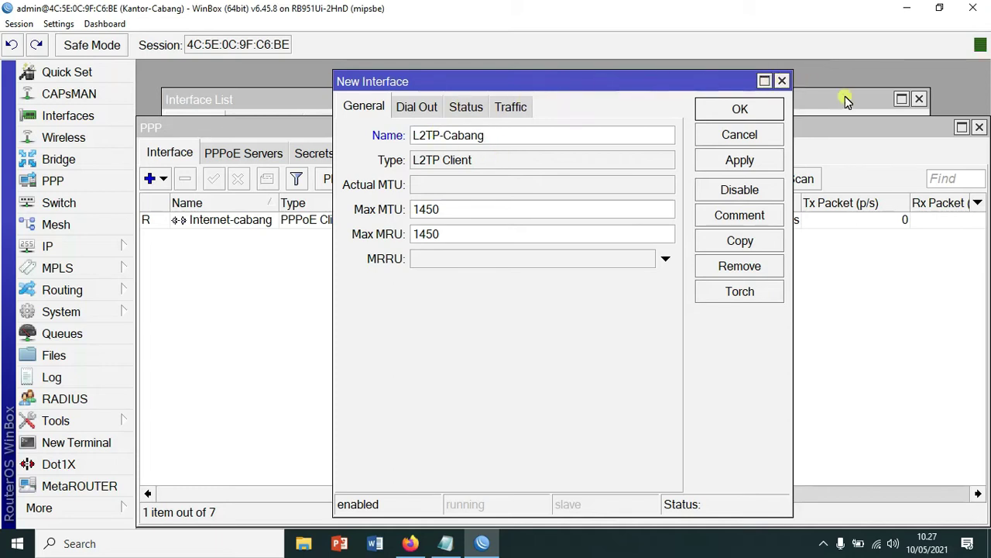
pyautogui.click(428, 108)
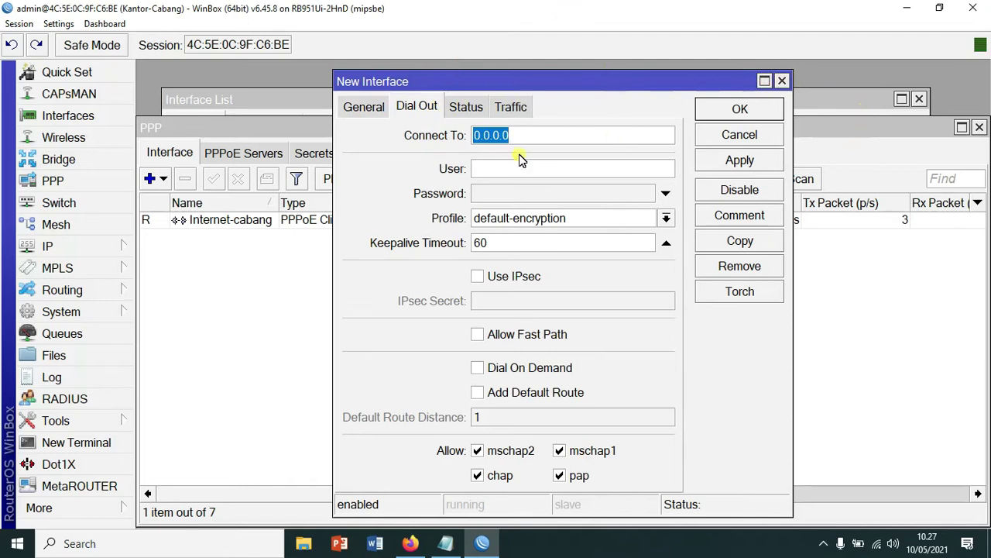
pyautogui.click(531, 133)
pyautogui.moveTo(531, 133); pyautogui.dragTo(460, 136)
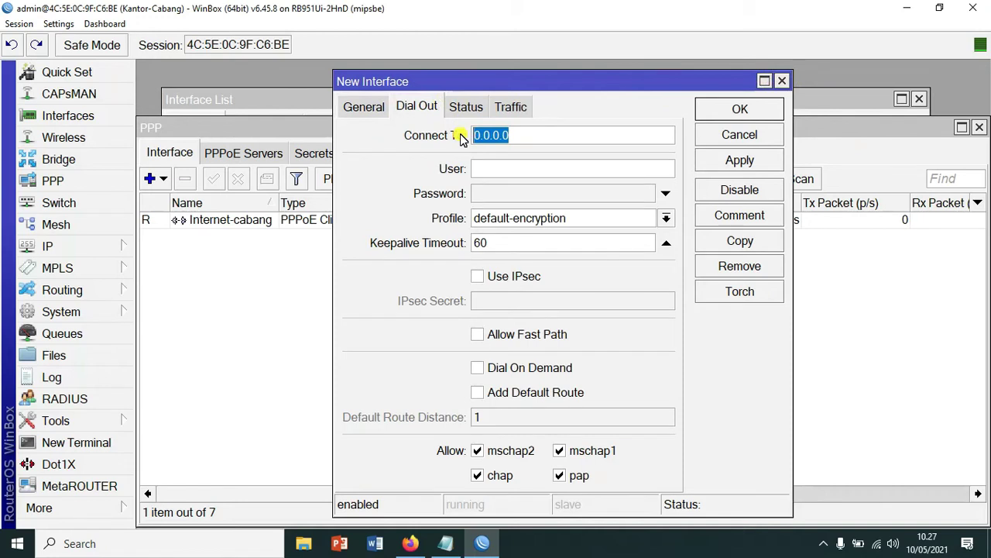
pyautogui.write('10.15')
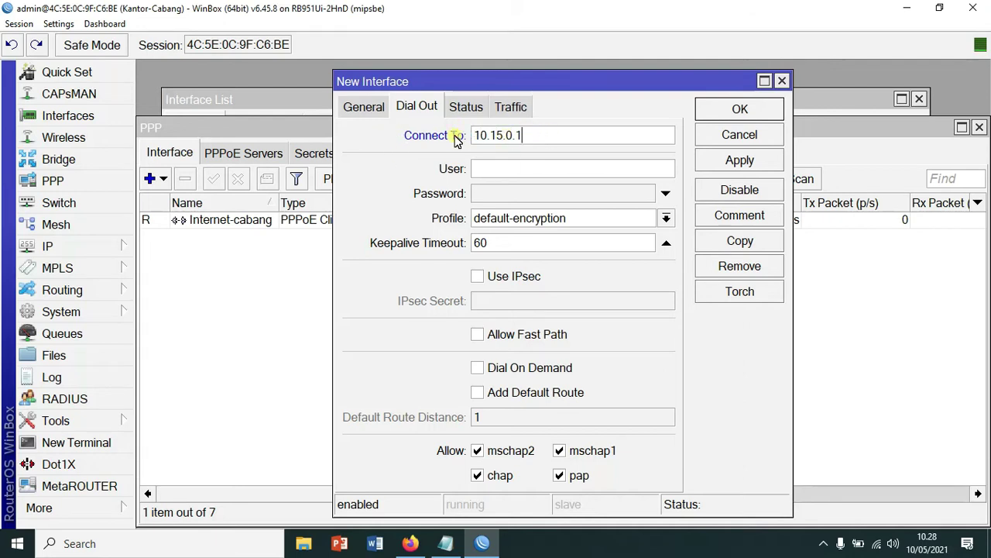
pyautogui.click(520, 172)
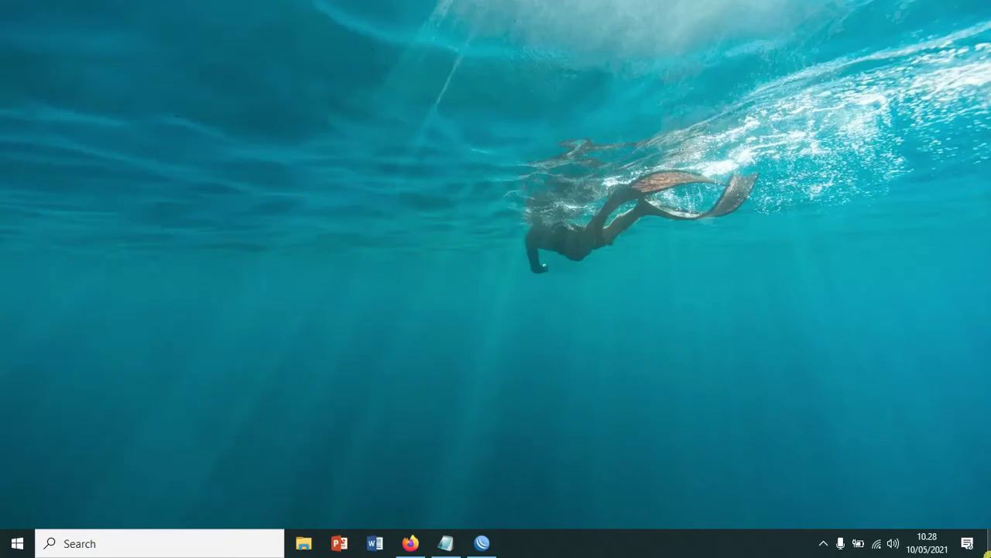
# - Try connecting WinBox to the router at 192.168.10.1, then close the failed session
pyautogui.doubleClick(137, 148)
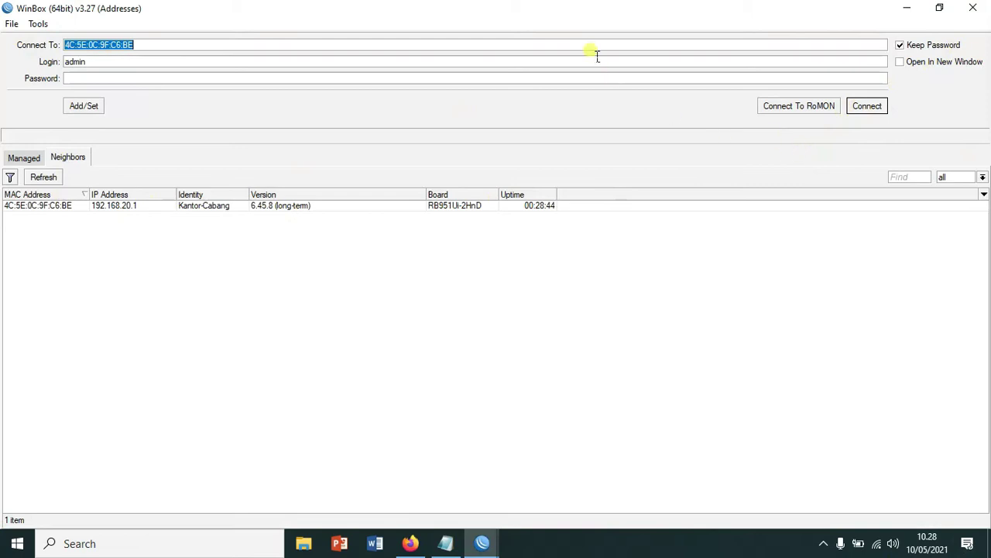
pyautogui.click(129, 210)
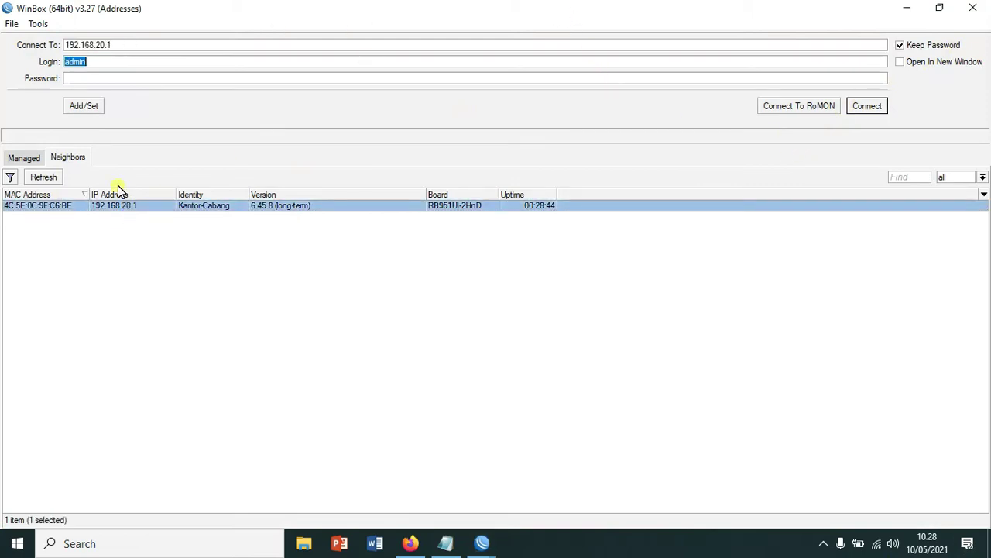
pyautogui.click(99, 44)
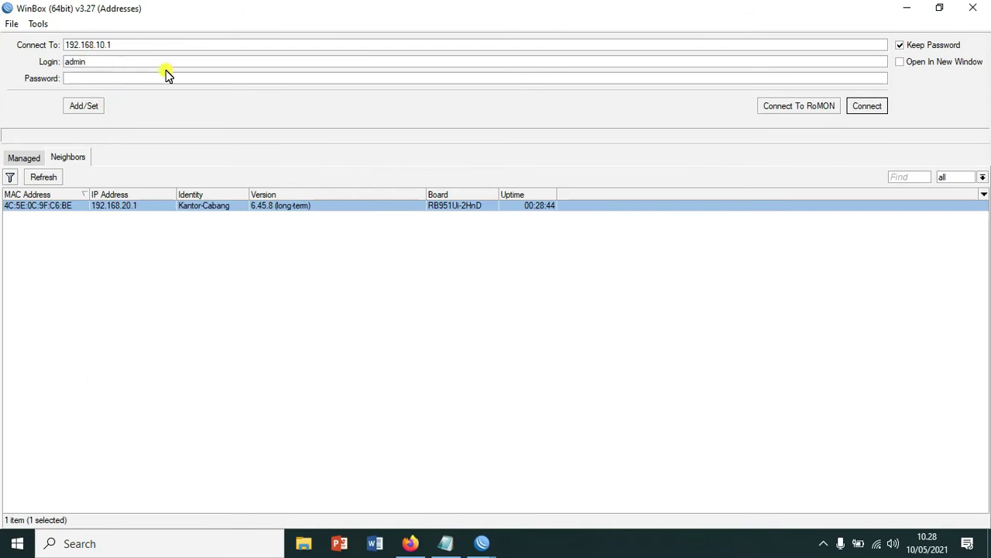
pyautogui.click(861, 109)
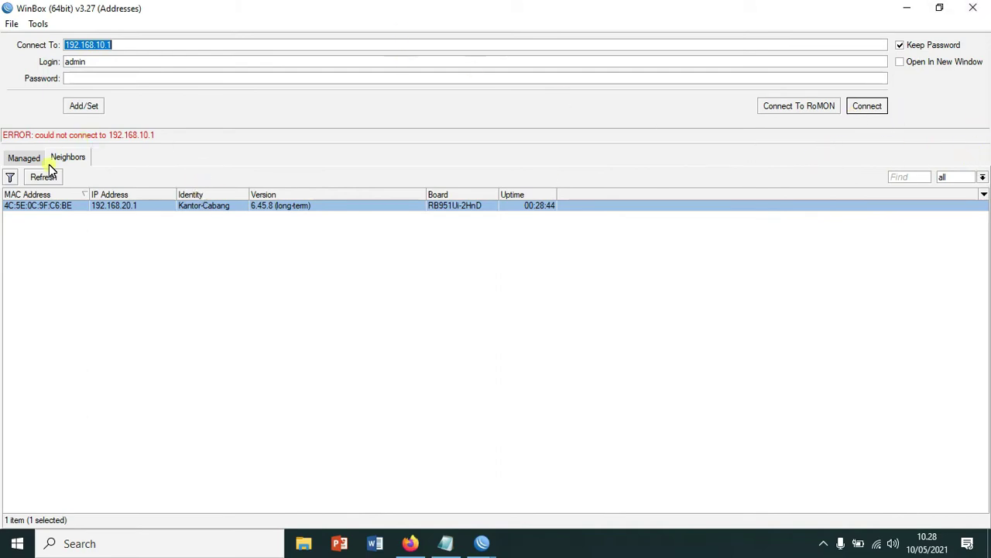
pyautogui.click(26, 159)
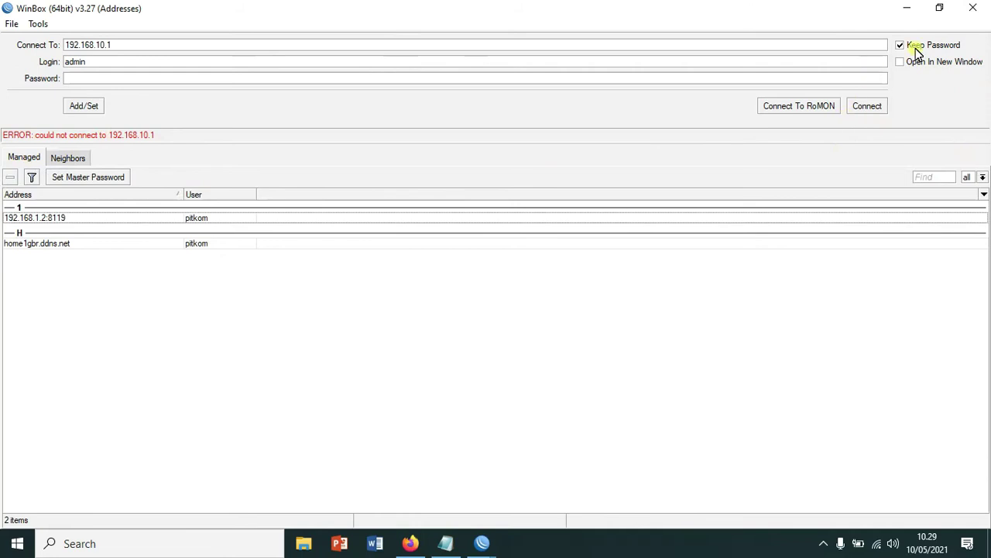
pyautogui.click(973, 9)
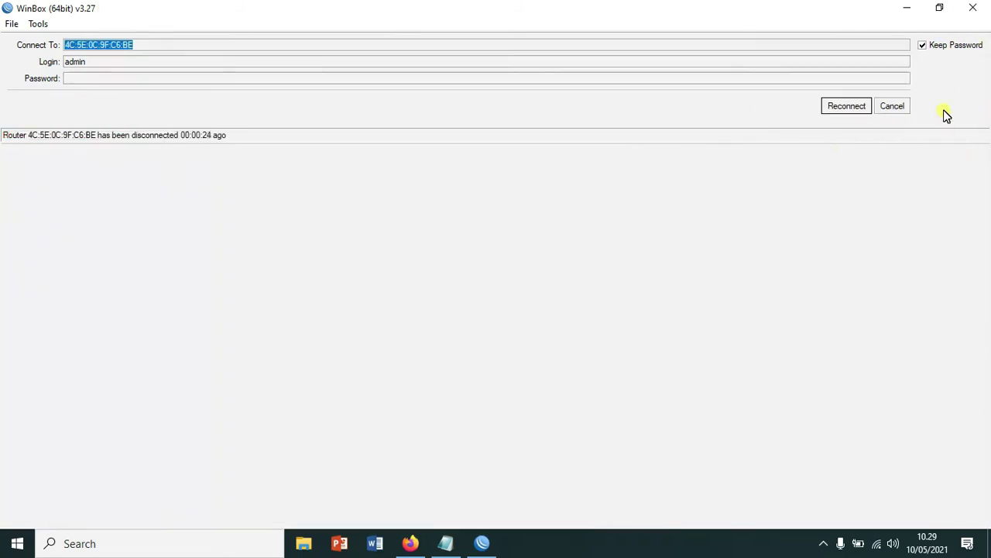
pyautogui.click(973, 8)
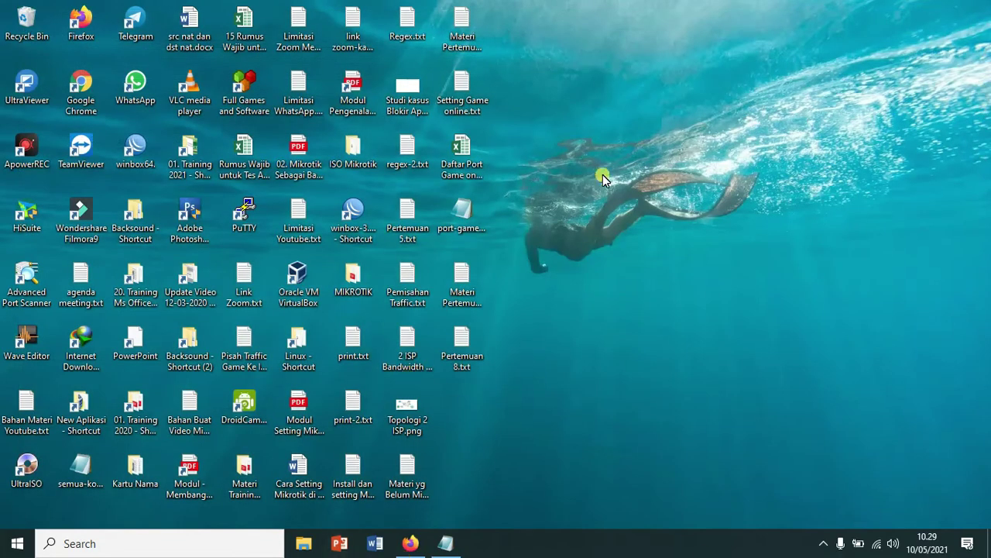
# - Check the PC's network connections, then log in to R.Pusat by its MAC address
pyautogui.doubleClick(135, 151)
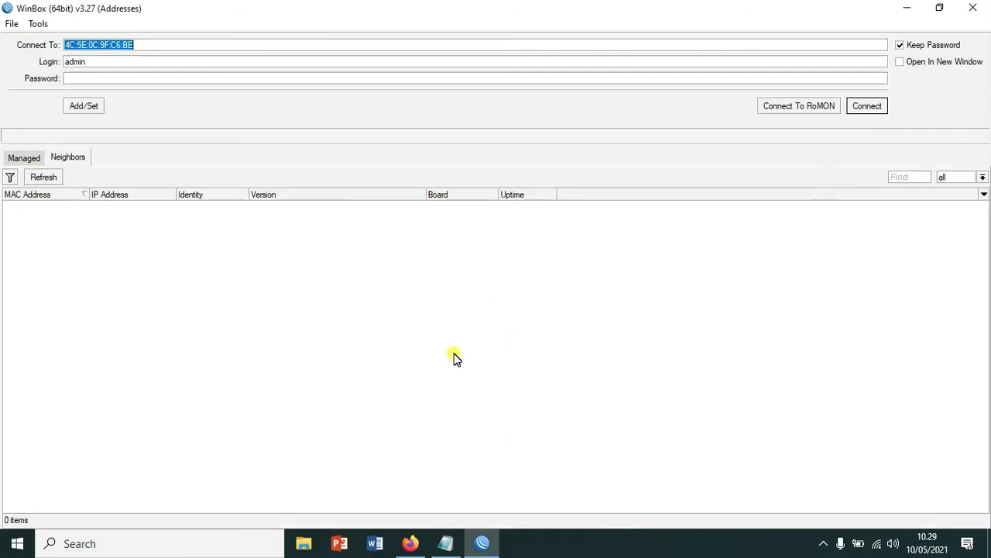
pyautogui.press('super+r')
pyautogui.click(133, 501)
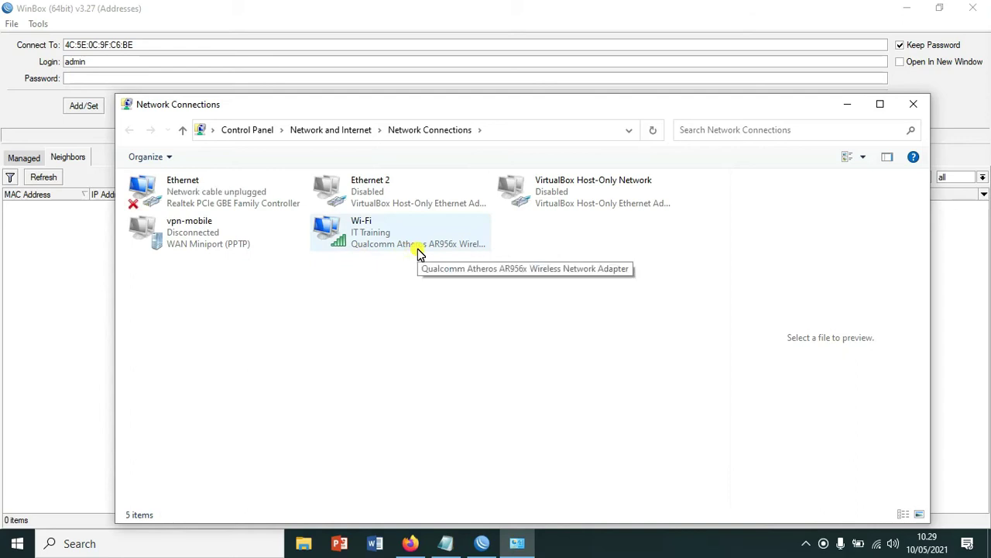
pyautogui.click(847, 106)
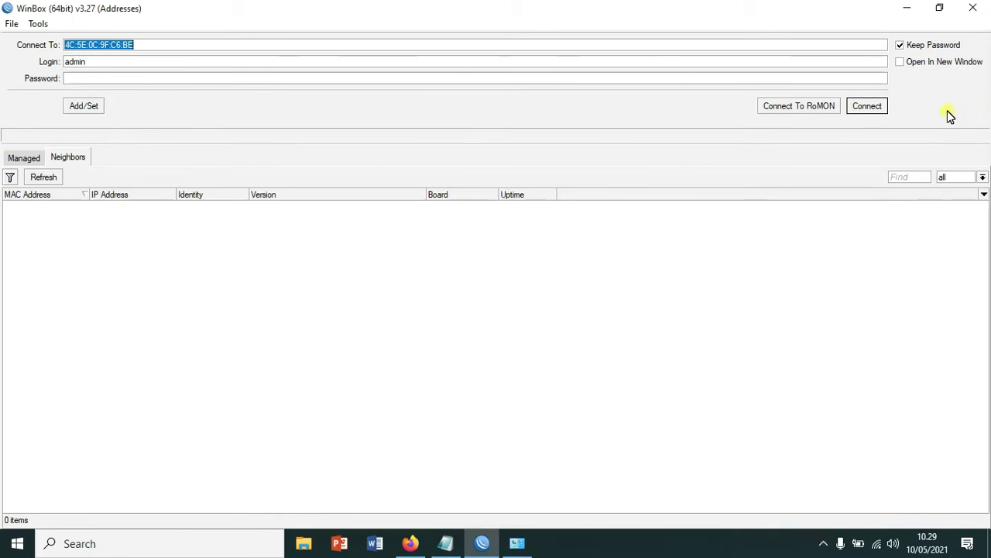
pyautogui.click(977, 8)
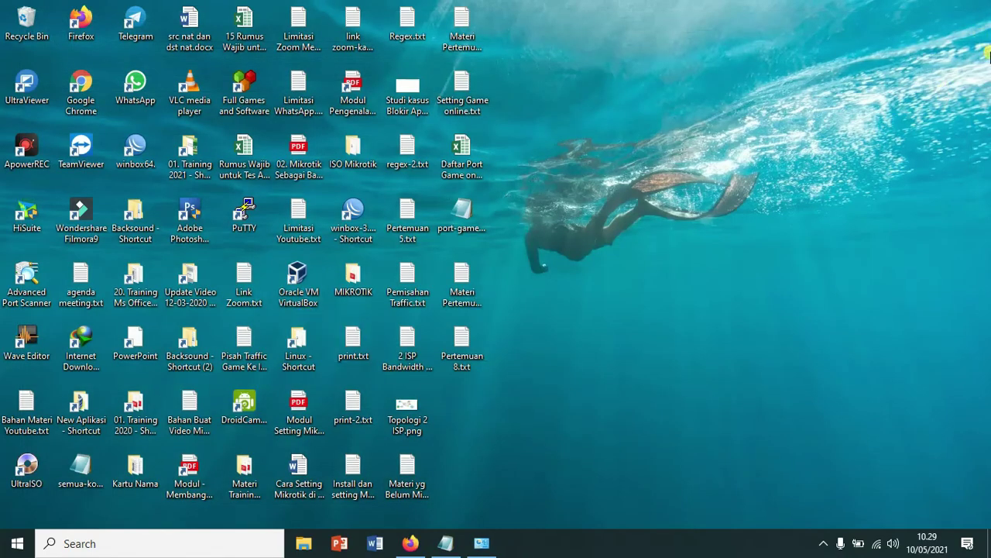
pyautogui.doubleClick(136, 151)
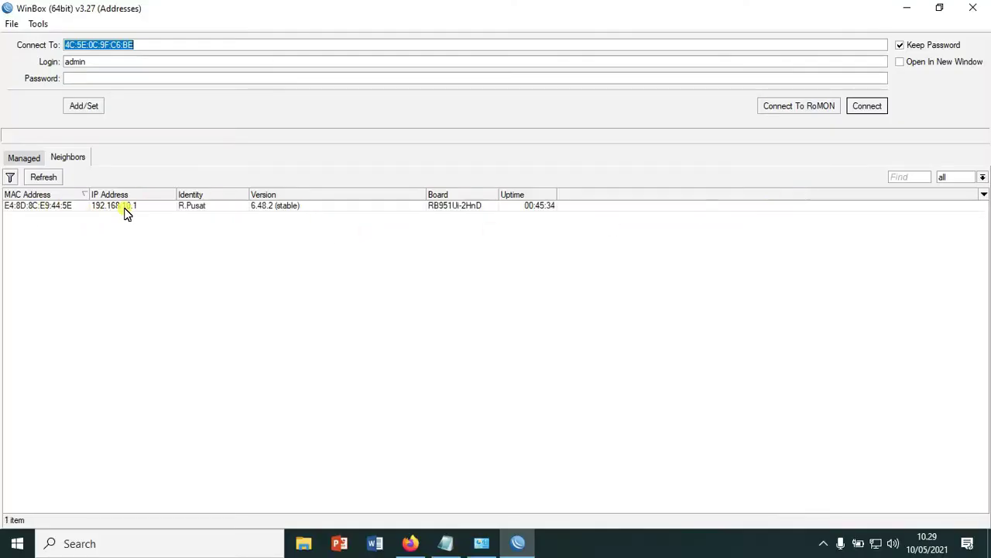
pyautogui.click(43, 207)
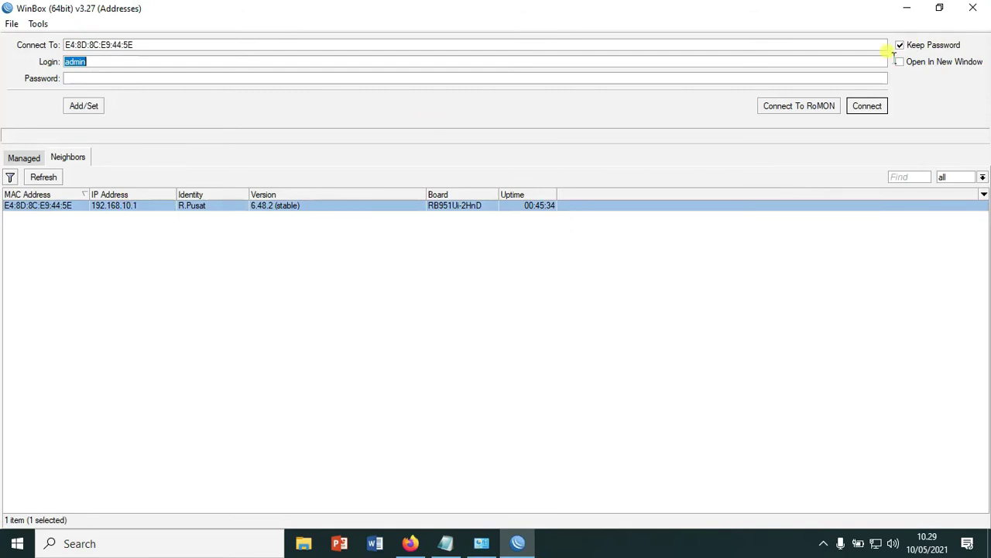
pyautogui.click(867, 106)
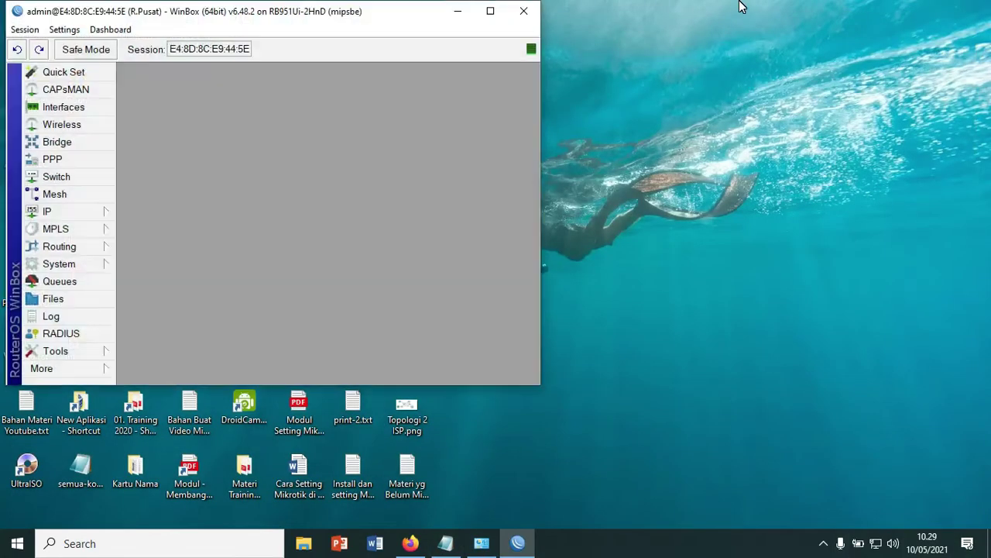
# - On R.Pusat, start a new PPP secret kcb and enter its password
pyautogui.click(491, 9)
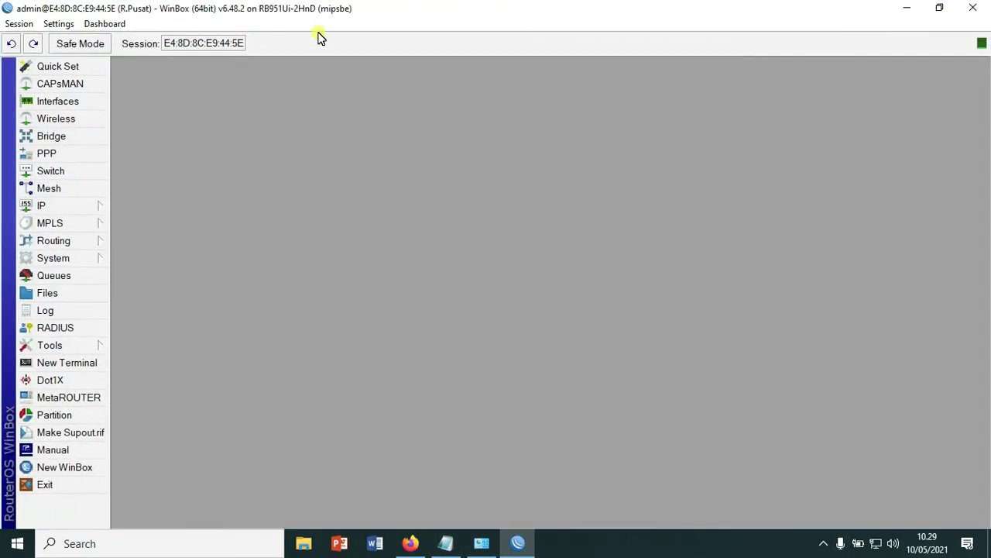
pyautogui.click(48, 155)
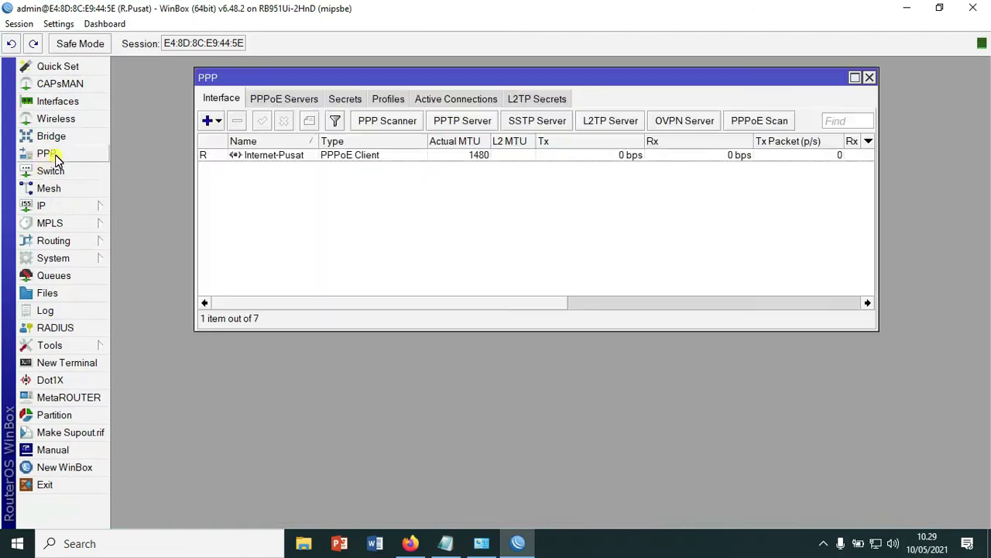
pyautogui.click(345, 98)
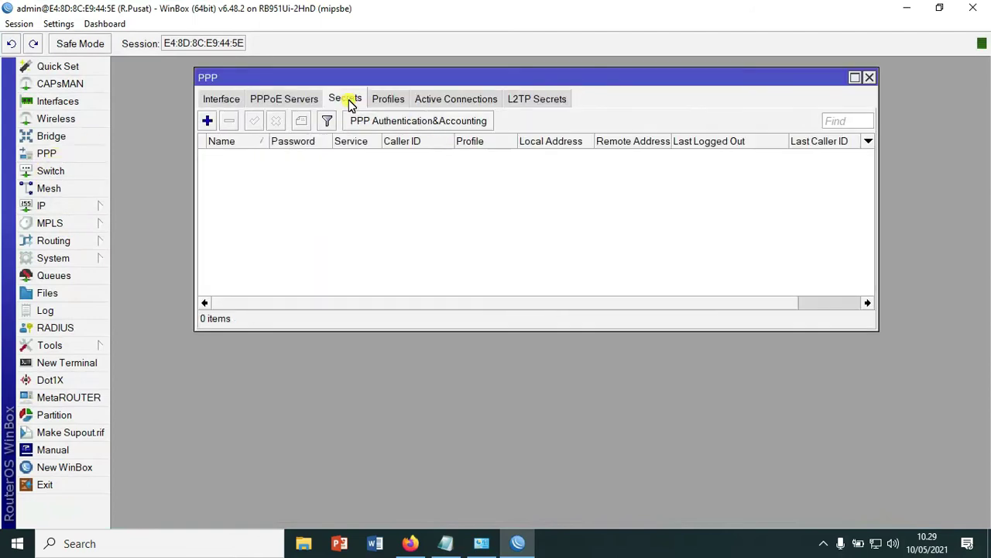
pyautogui.click(207, 121)
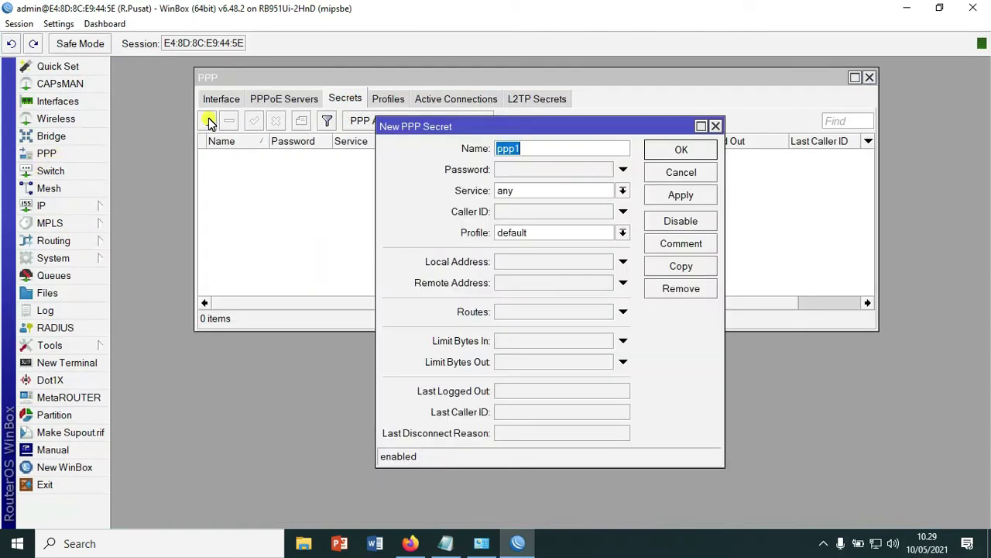
pyautogui.write('ca')
pyautogui.press('BackSpace')
pyautogui.press('BackSpace')
pyautogui.press('BackSpace')
pyautogui.press('BackSpace')
pyautogui.click(539, 175)
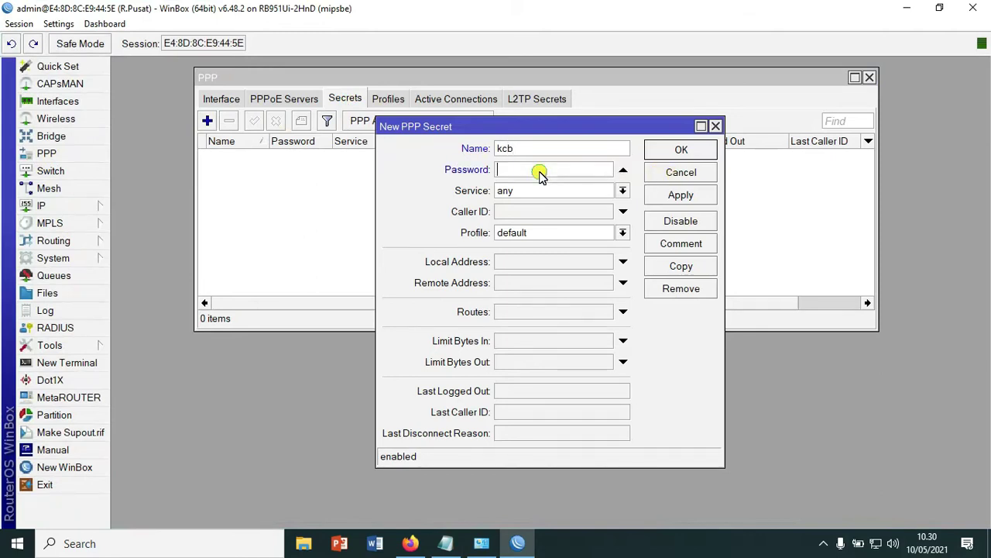
# - Set the secret to service l2tp, profile default-encryption, local 172.16.0.1, remote 172.16.0.2
pyautogui.click(624, 191)
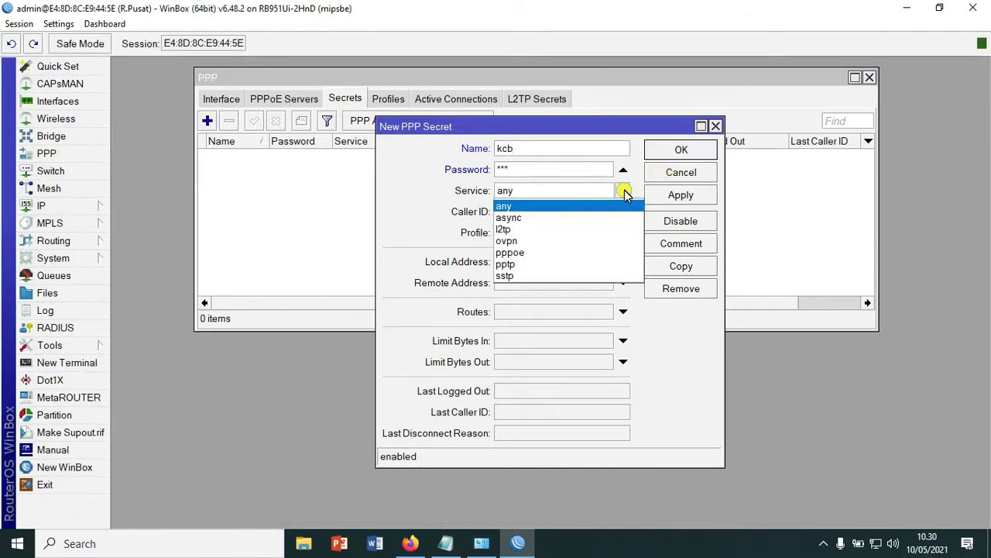
pyautogui.click(571, 226)
pyautogui.click(623, 232)
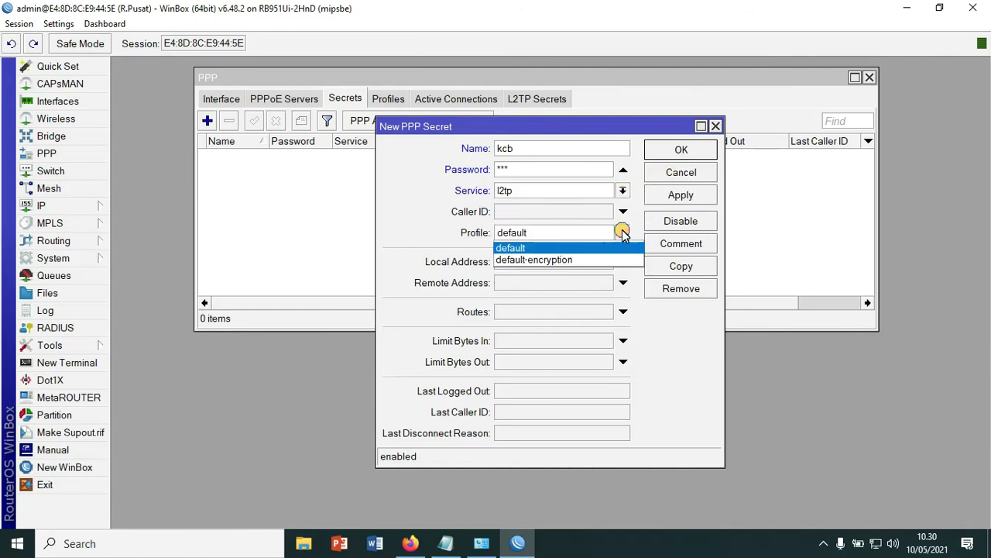
pyautogui.click(590, 261)
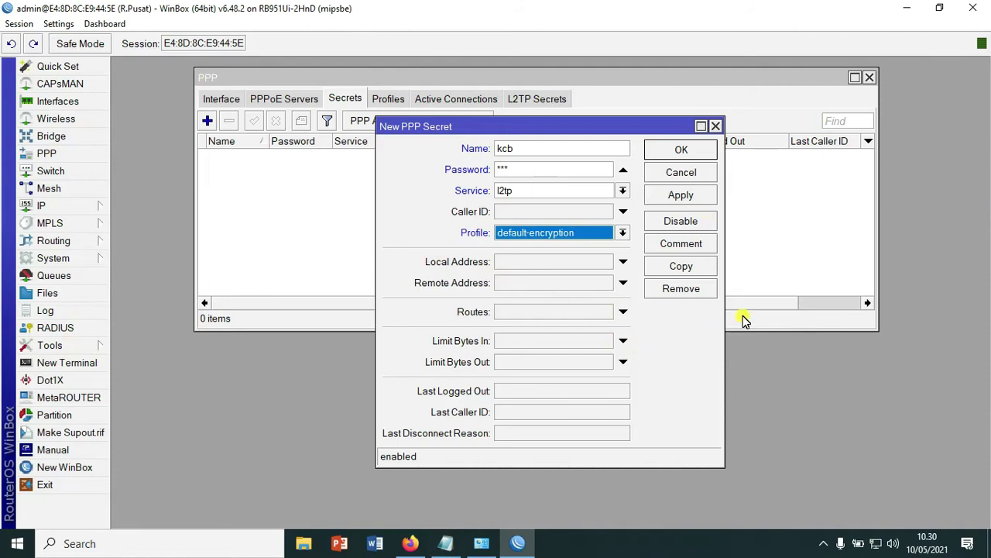
pyautogui.click(580, 265)
pyautogui.write('172.16.0.1')
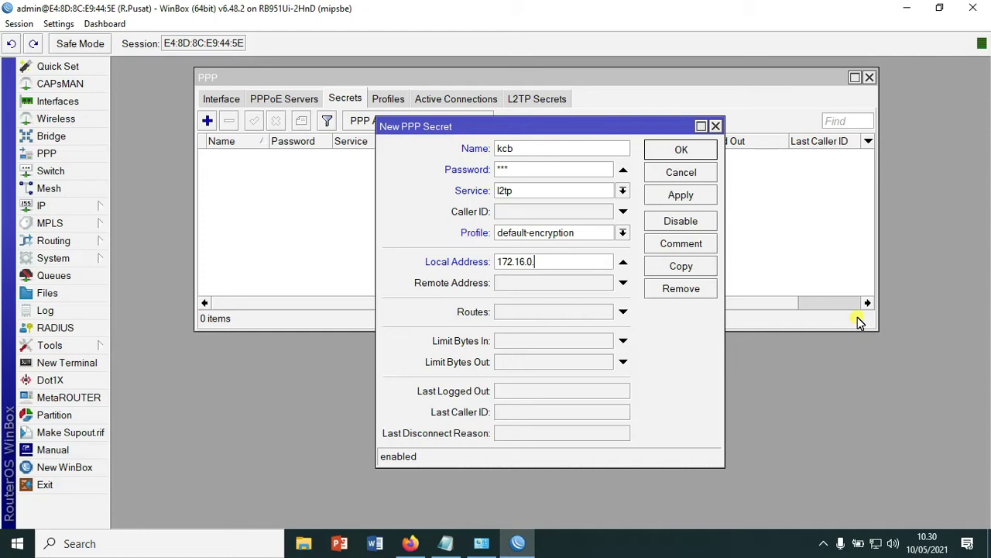
pyautogui.click(576, 283)
pyautogui.write('172.16.0.2')
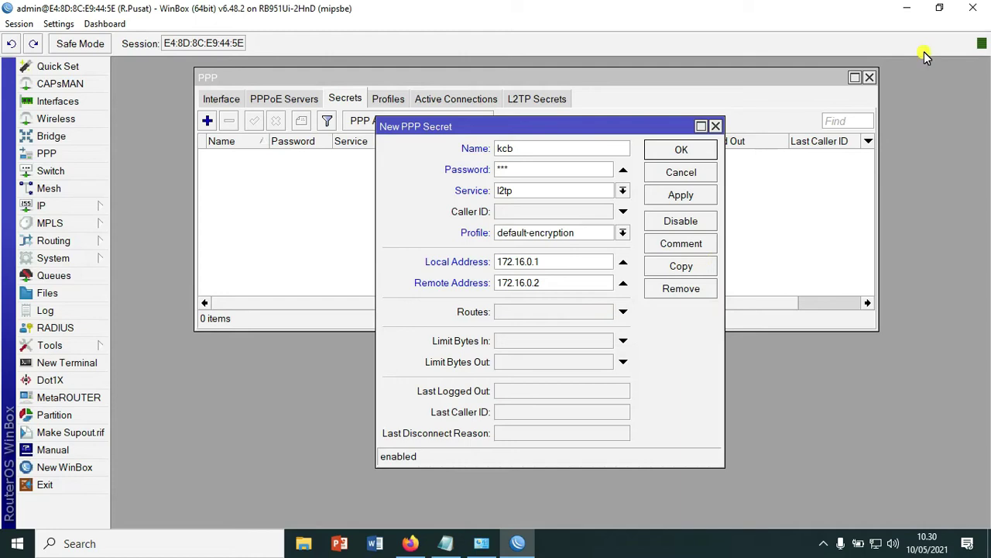
# - Review the local and remote address values, then save the kcb secret
pyautogui.moveTo(561, 286); pyautogui.dragTo(482, 284)
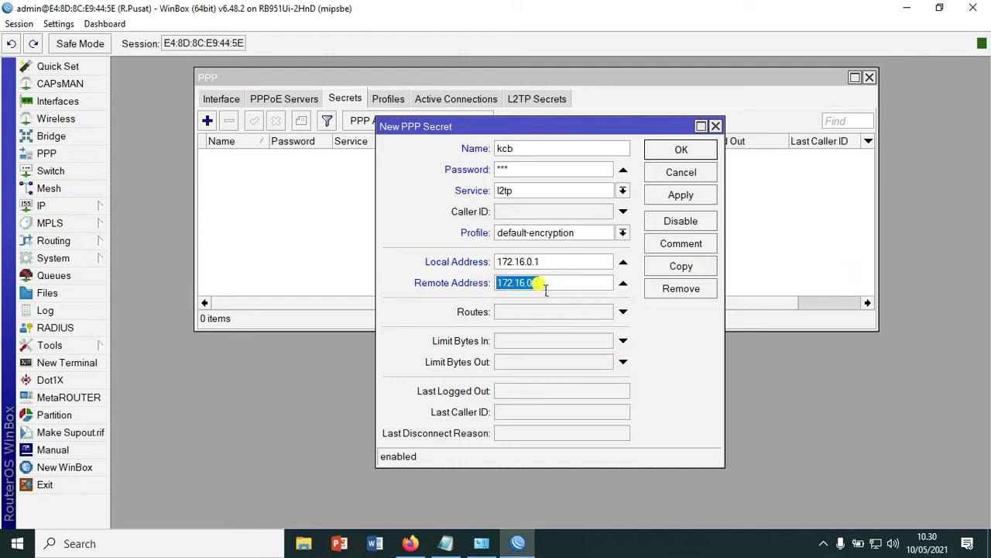
pyautogui.moveTo(547, 262); pyautogui.dragTo(494, 264)
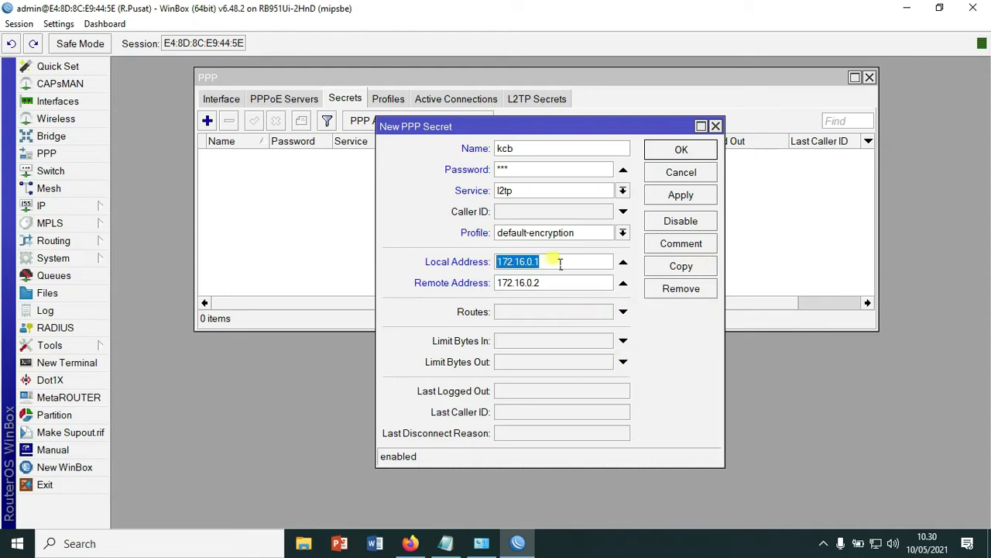
pyautogui.moveTo(546, 283); pyautogui.dragTo(487, 288)
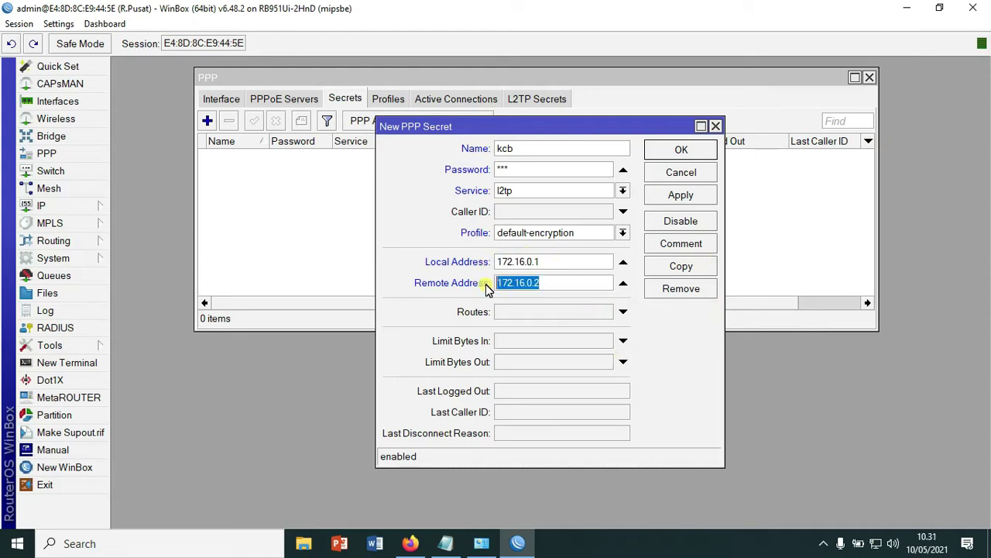
pyautogui.click(567, 285)
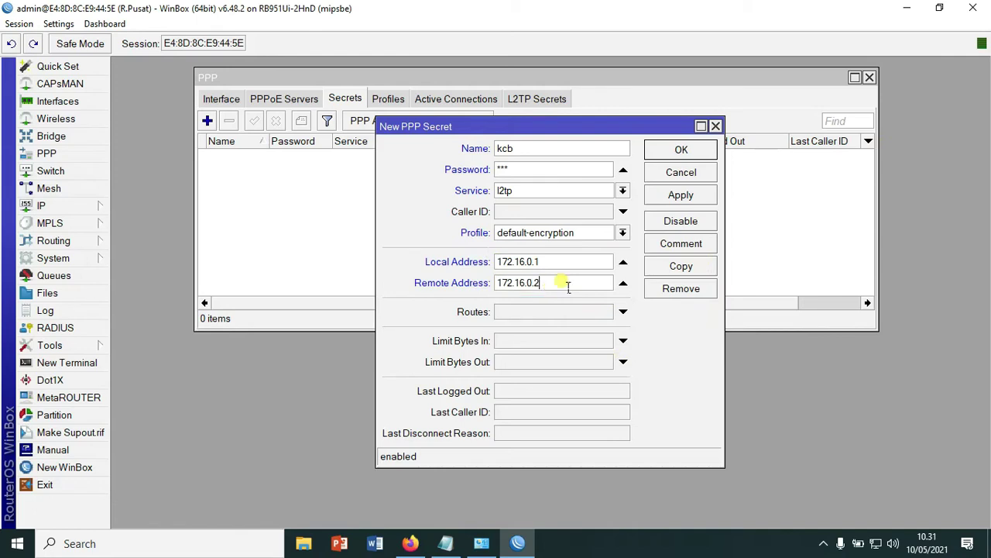
pyautogui.click(690, 152)
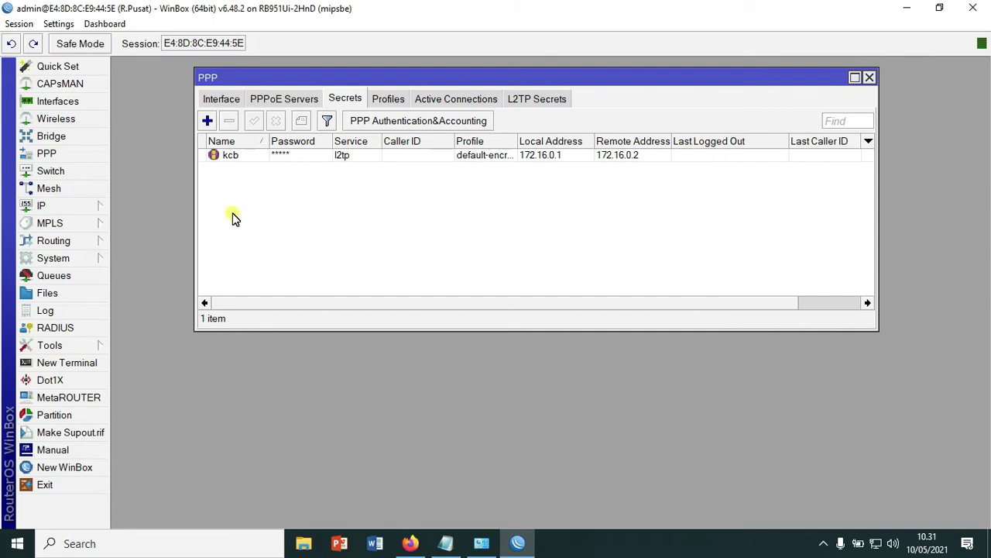
# - Copy kcb into a new secret kcb2 with remote address 172.16.0.3, then close PPP
pyautogui.click(229, 155)
pyautogui.doubleClick(229, 155)
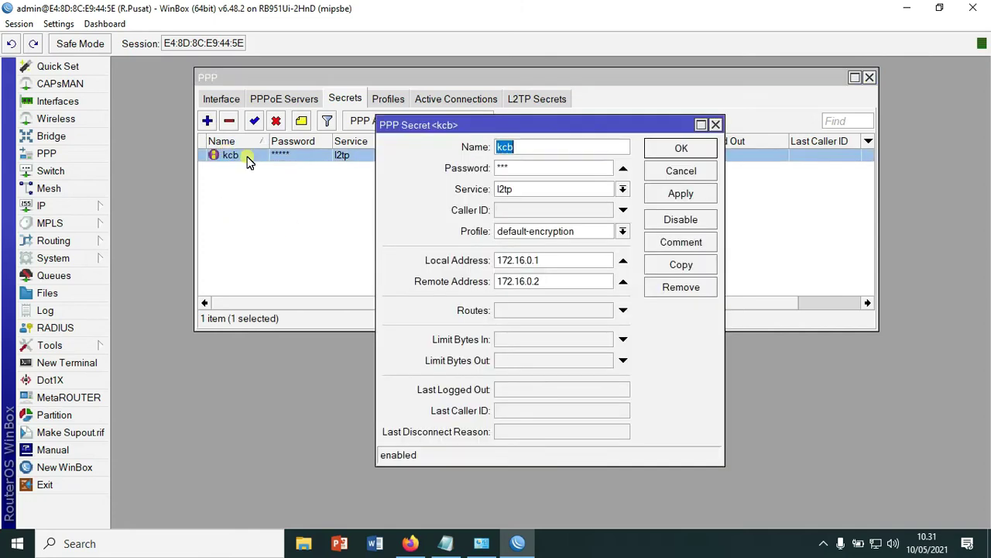
pyautogui.click(680, 264)
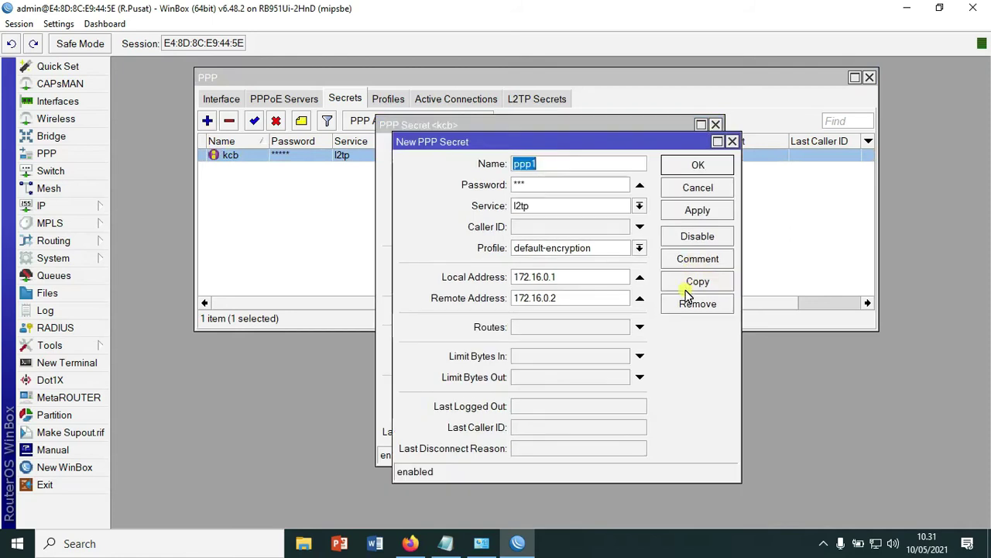
pyautogui.write('kcb2')
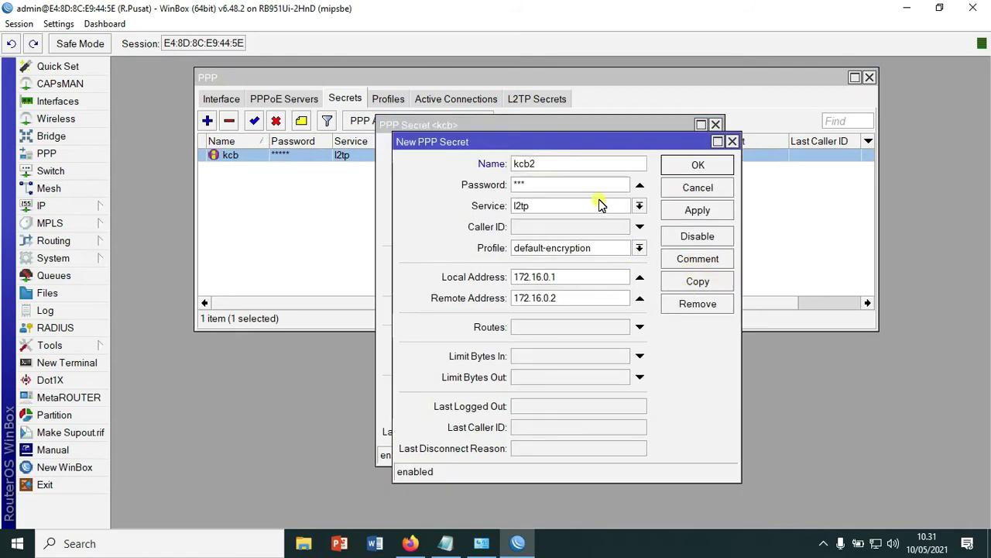
pyautogui.press('Tab')
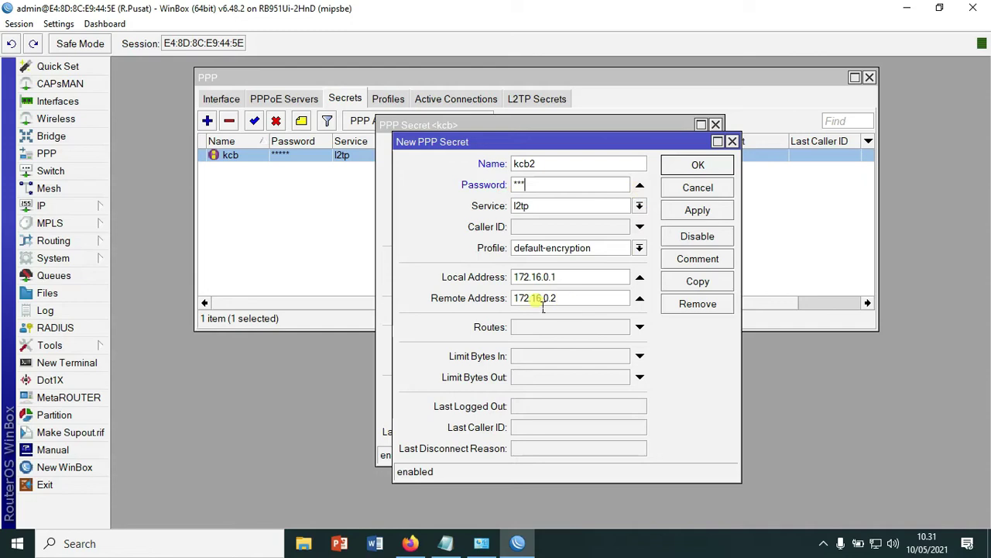
pyautogui.click(585, 303)
pyautogui.press('BackSpace')
pyautogui.click(679, 211)
pyautogui.click(701, 166)
pyautogui.click(692, 153)
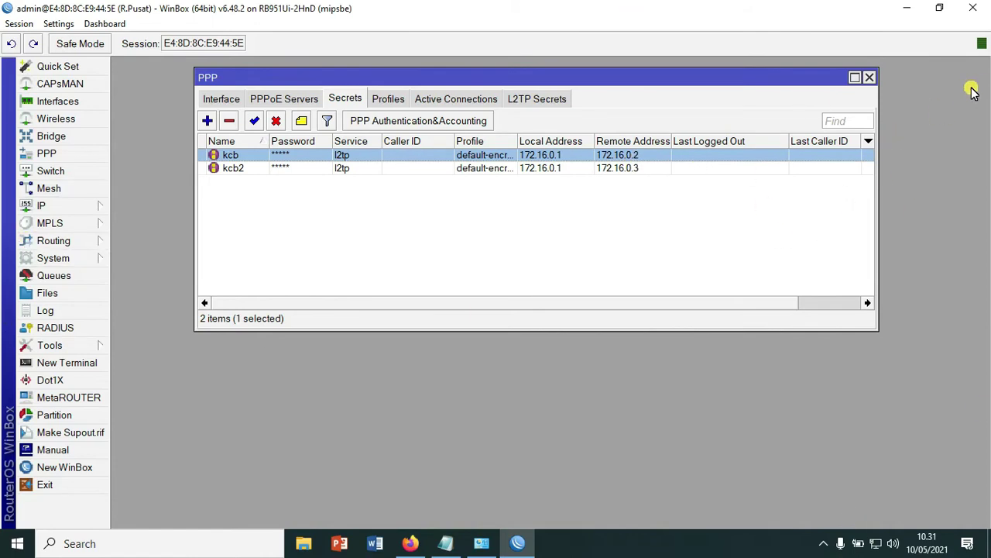
pyautogui.click(870, 79)
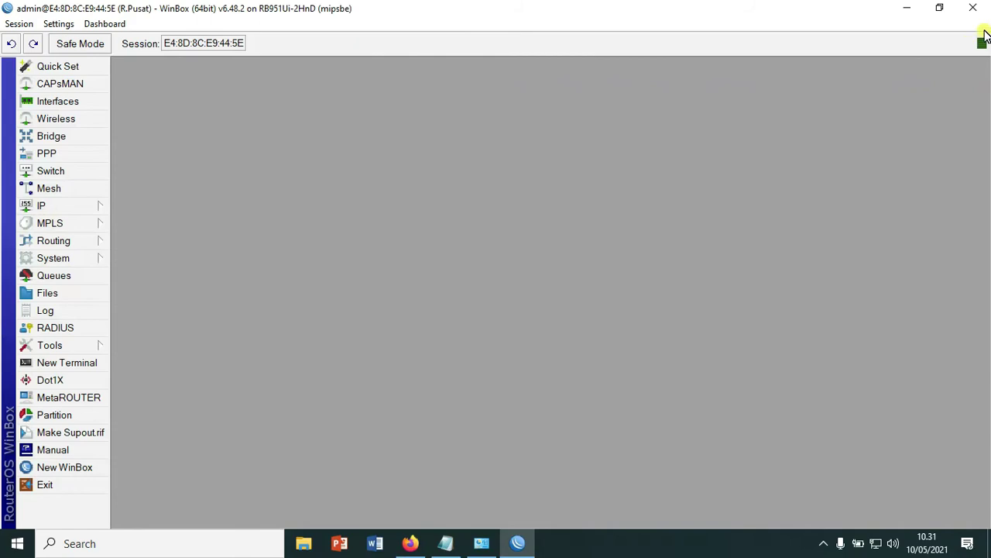
# - Close the R.Pusat session and connect a relaunched WinBox to the Kantor-Cabang router
pyautogui.click(972, 7)
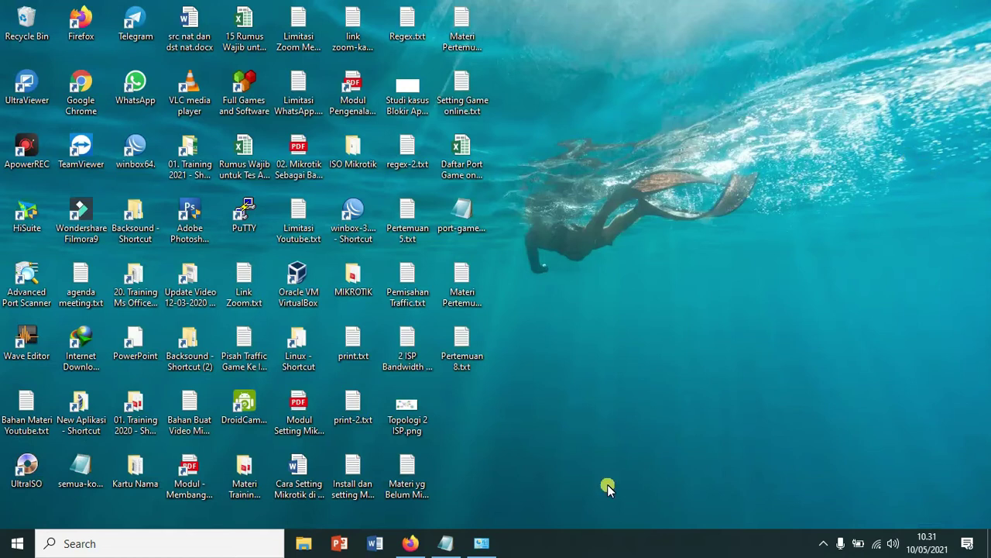
pyautogui.doubleClick(137, 152)
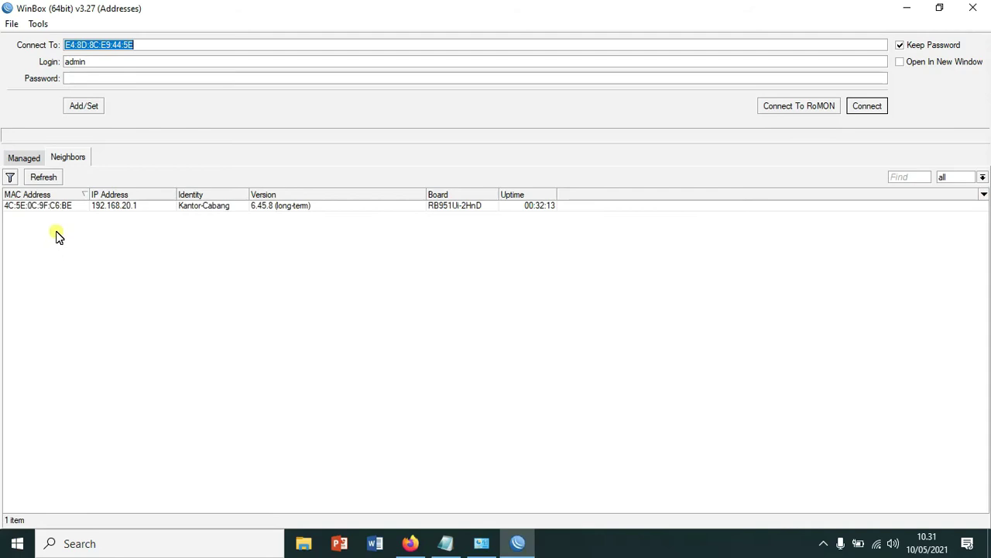
pyautogui.click(48, 205)
pyautogui.click(884, 106)
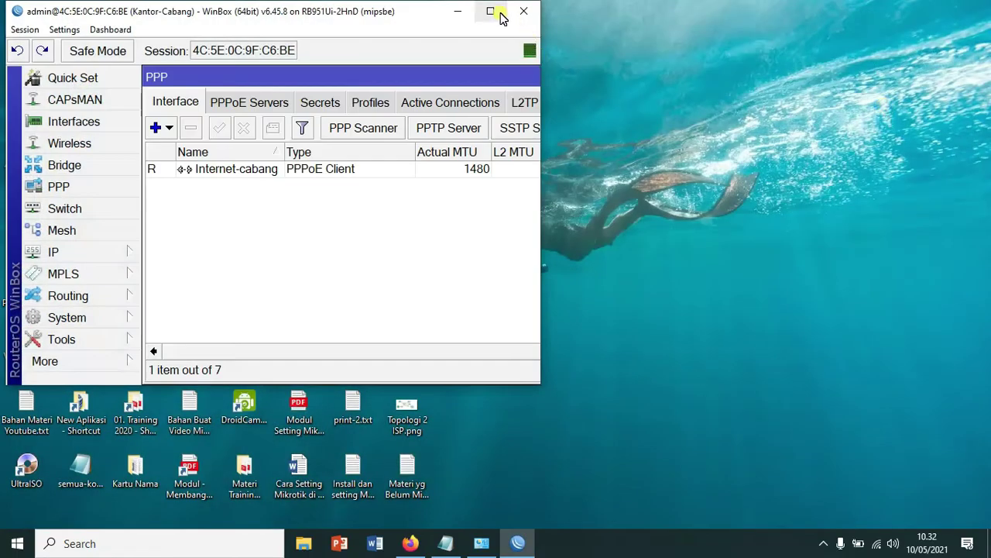
# - Add L2TP client L2TP-Cabang dialing 10.15.0.1 as user kcb, with IPsec and its secret, and apply
pyautogui.click(490, 11)
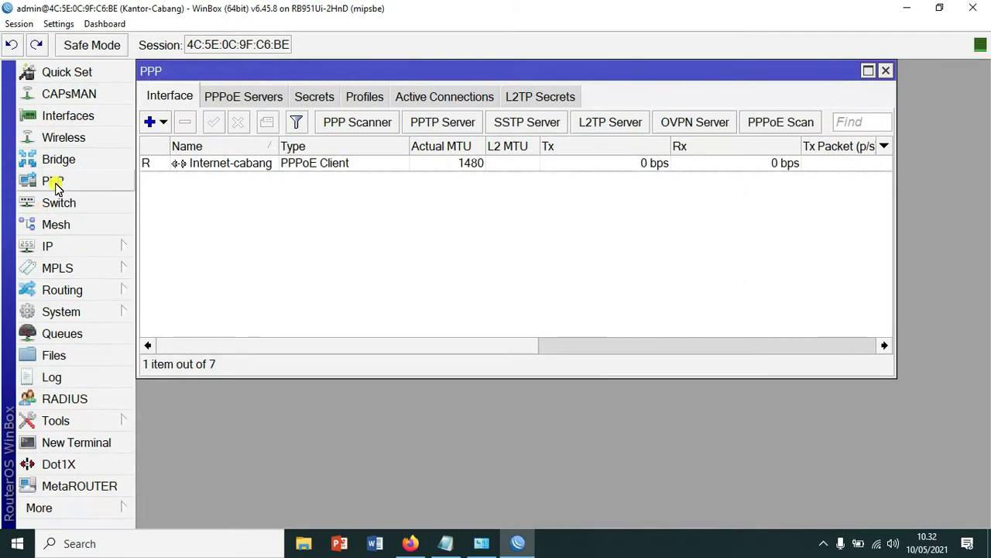
pyautogui.click(161, 121)
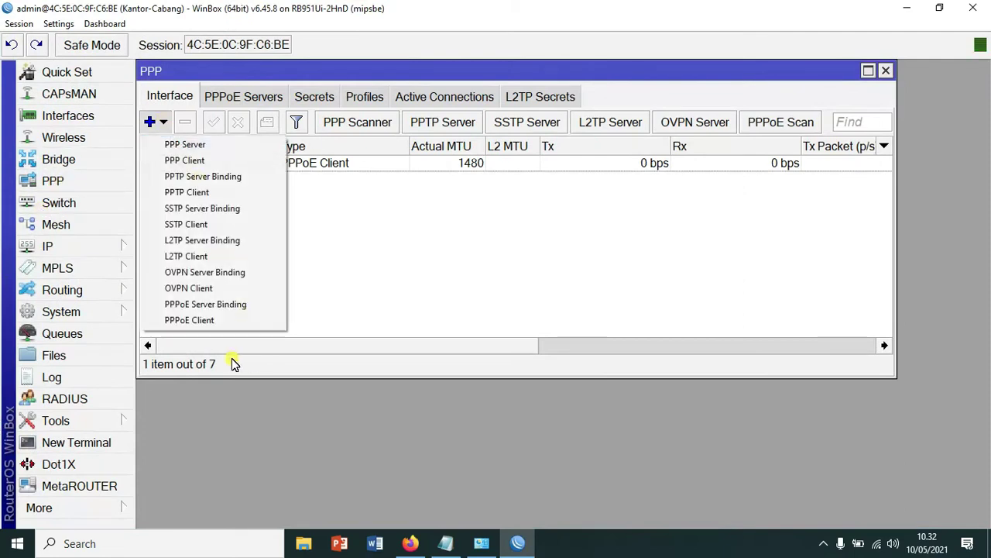
pyautogui.click(223, 257)
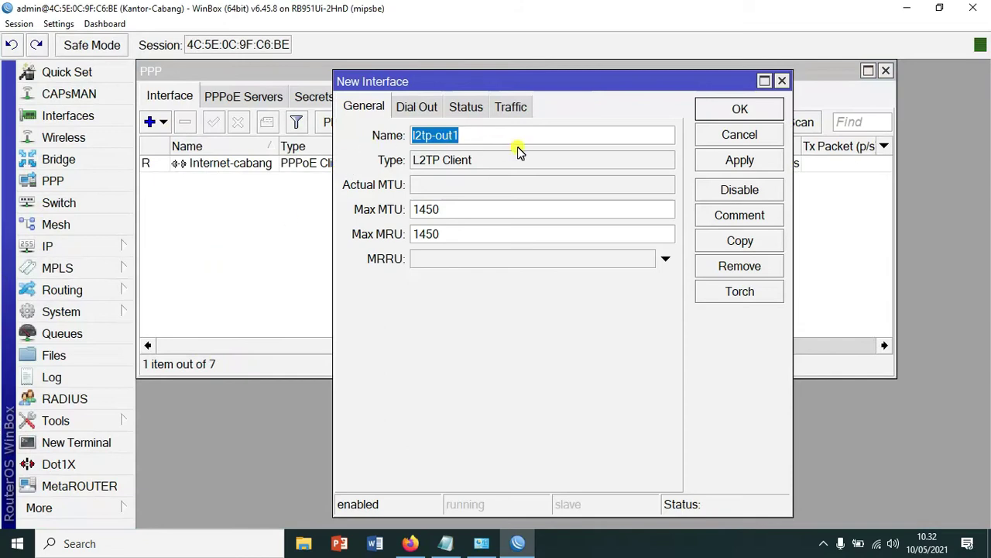
pyautogui.write('L2TP-Cabang')
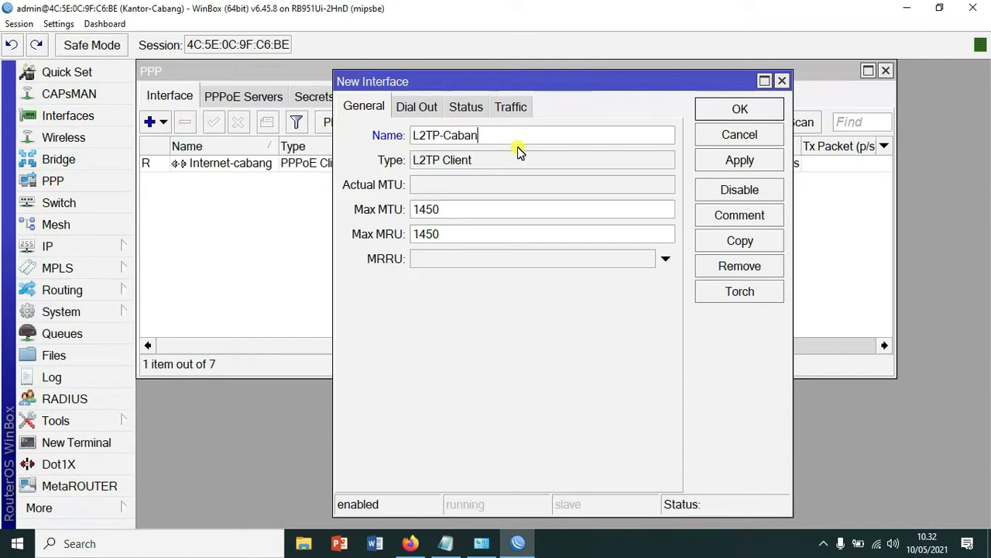
pyautogui.click(407, 113)
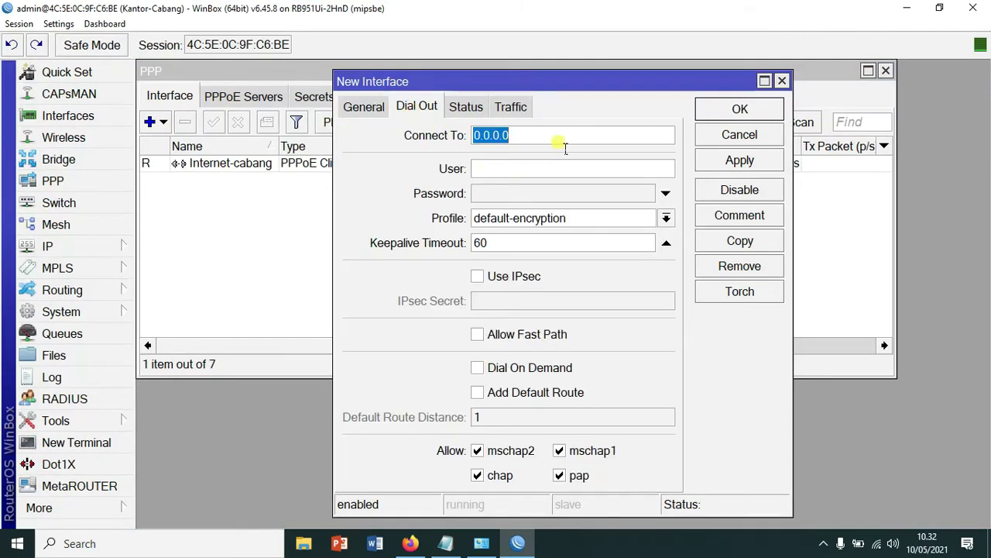
pyautogui.write('10.15')
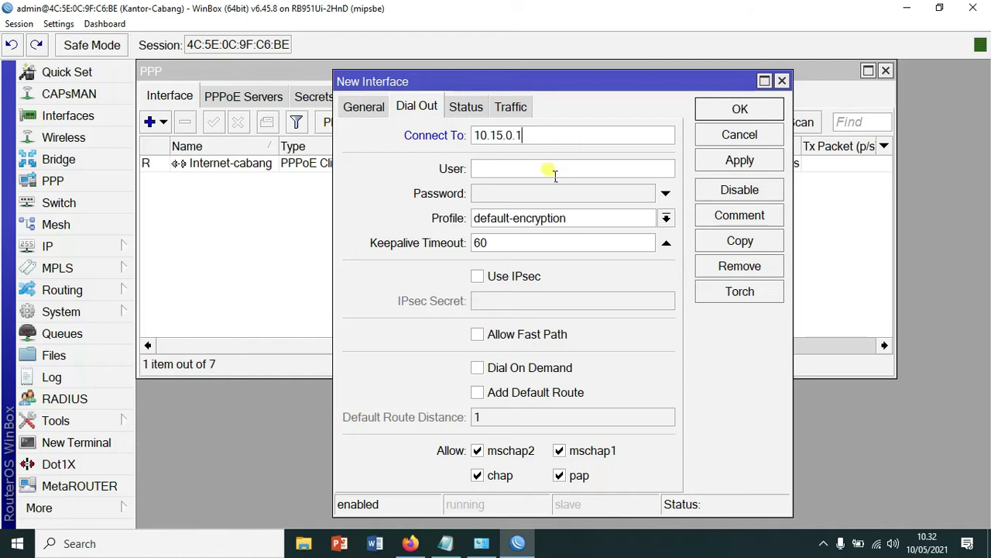
pyautogui.click(553, 172)
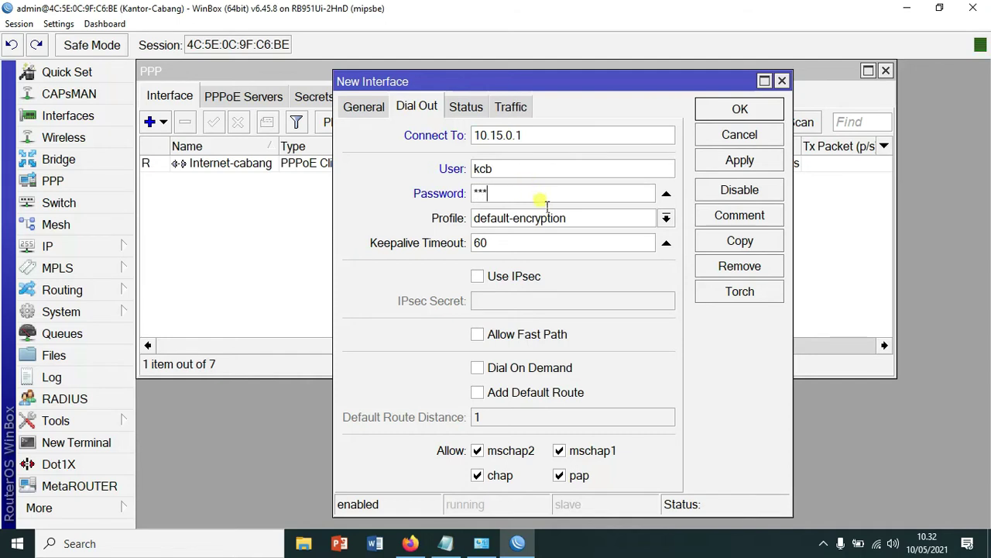
pyautogui.click(478, 279)
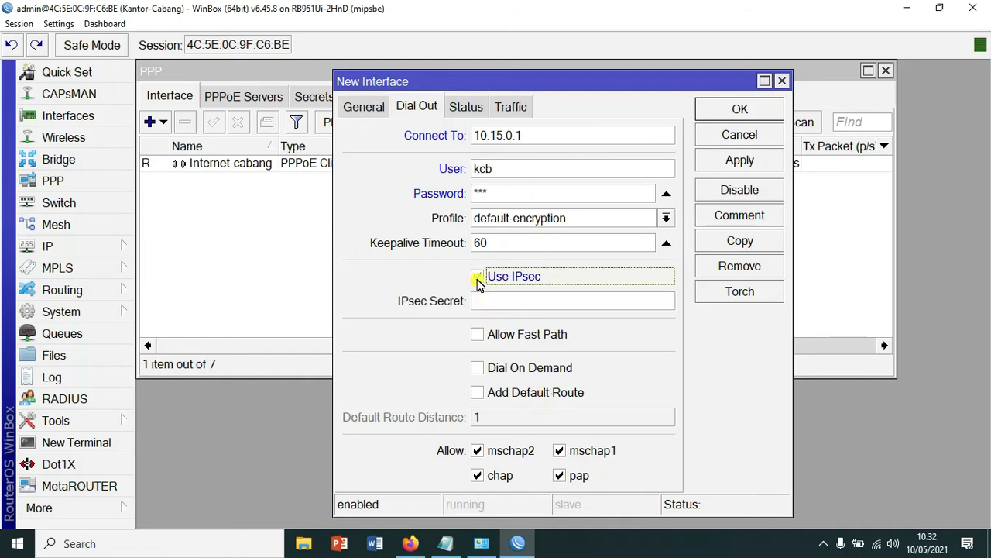
pyautogui.click(511, 303)
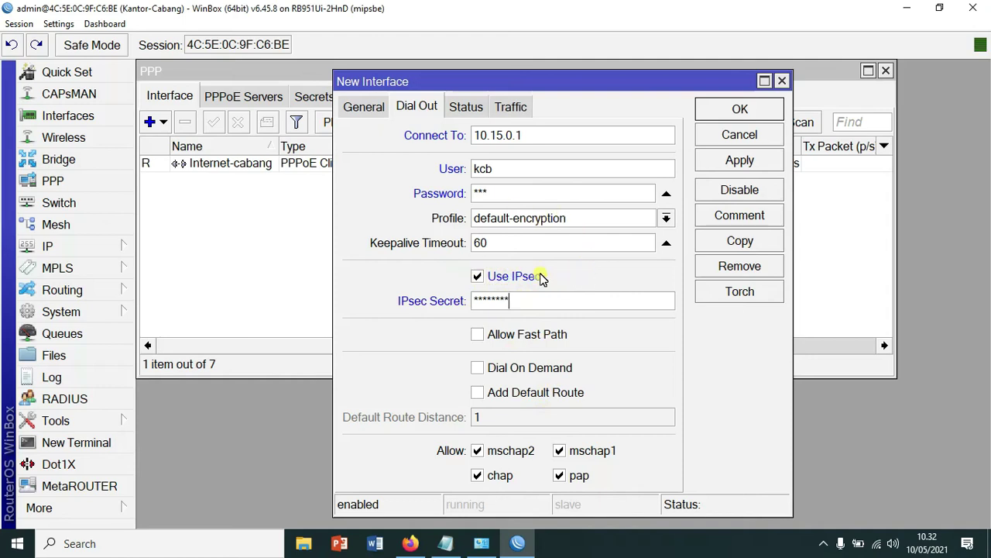
pyautogui.click(751, 161)
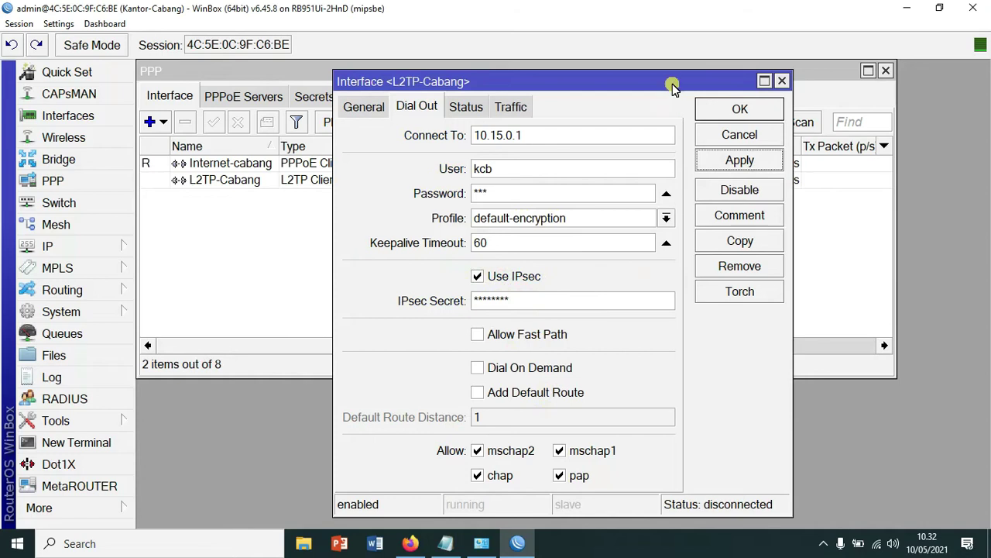
# - Close the L2TP-Cabang settings, select it as running in the widened interface list, and open New Terminal
pyautogui.moveTo(679, 82); pyautogui.dragTo(626, 44)
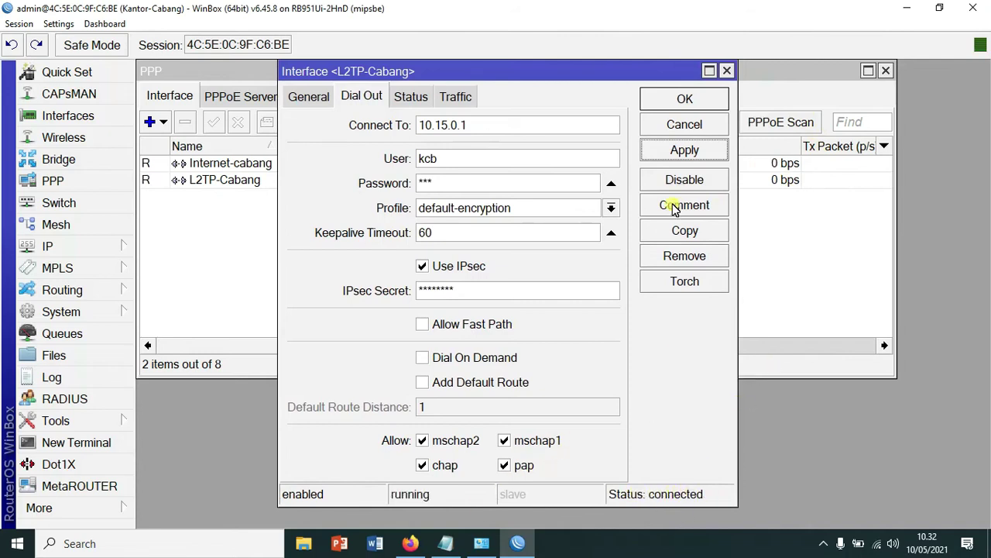
pyautogui.click(688, 99)
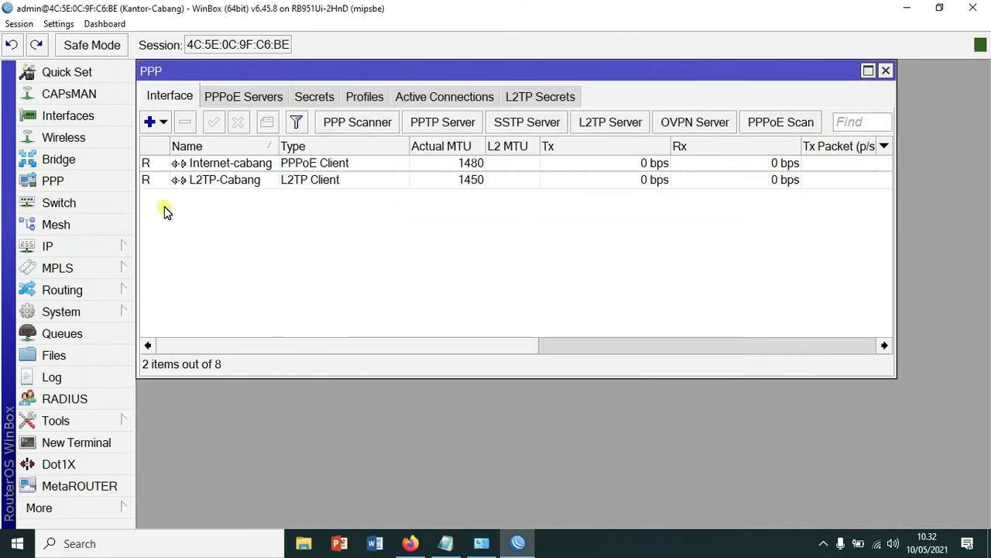
pyautogui.click(58, 123)
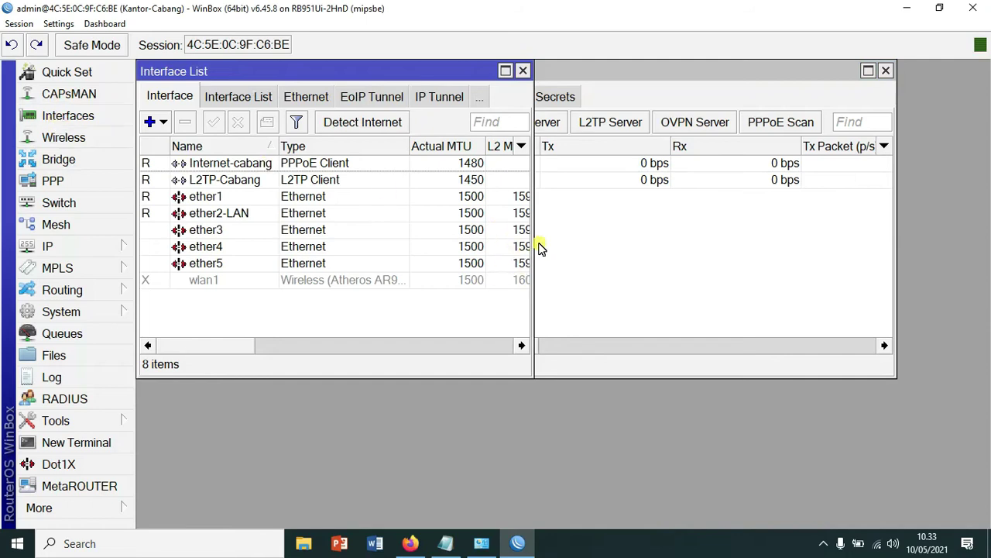
pyautogui.moveTo(533, 243); pyautogui.dragTo(840, 260)
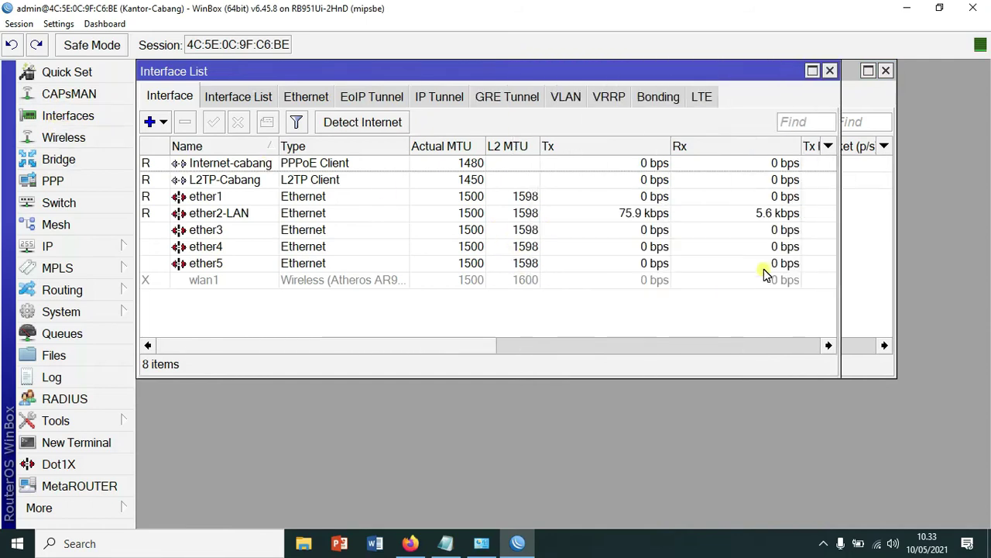
pyautogui.click(258, 183)
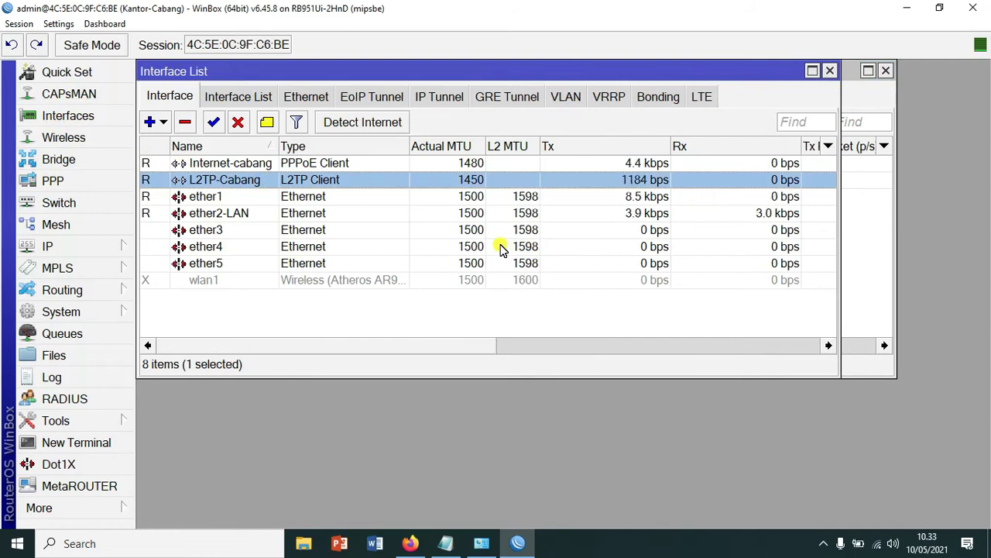
pyautogui.click(94, 448)
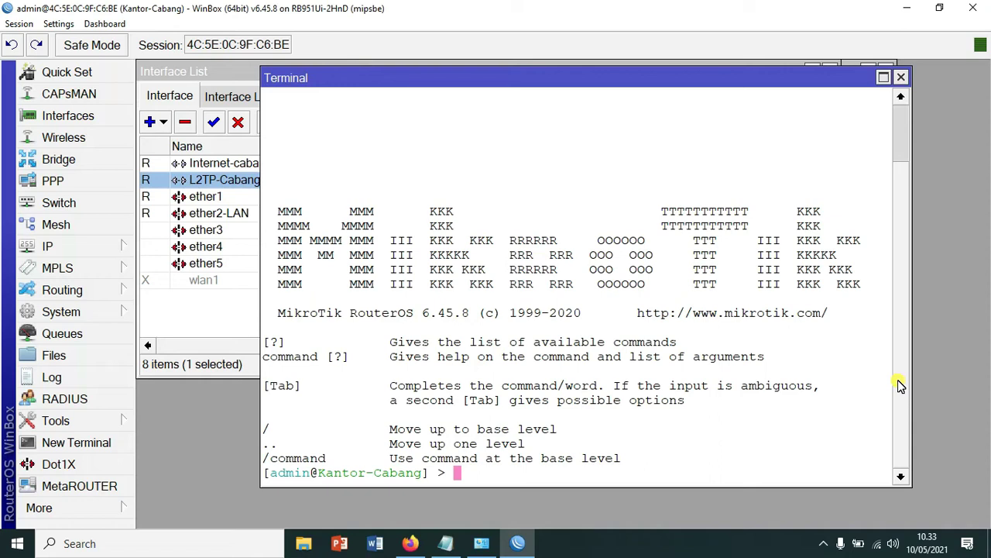
# - Ping 172.16.0.1 from Kantor-Cabang, confirm 1 ms replies, then close the terminal
pyautogui.write('172')
pyautogui.press('BackSpace')
pyautogui.press('BackSpace')
pyautogui.press('BackSpace')
pyautogui.press('BackSpace')
pyautogui.write('ping 172.16.0.1')
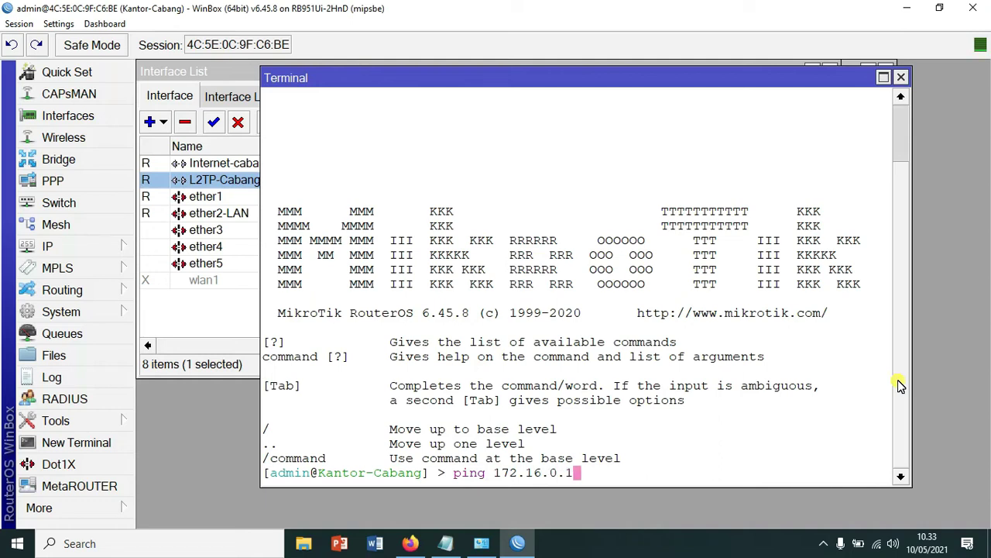
pyautogui.press('Return')
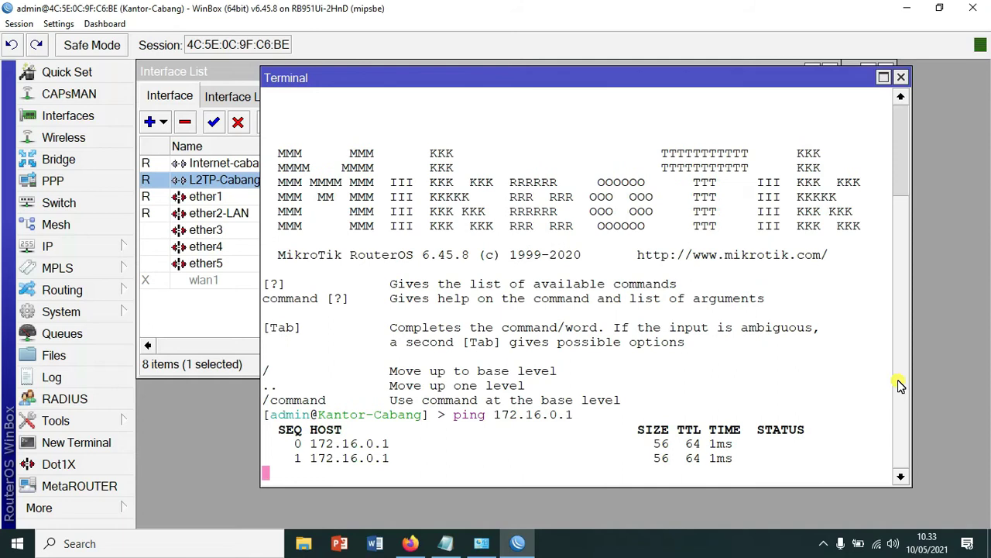
pyautogui.click(900, 78)
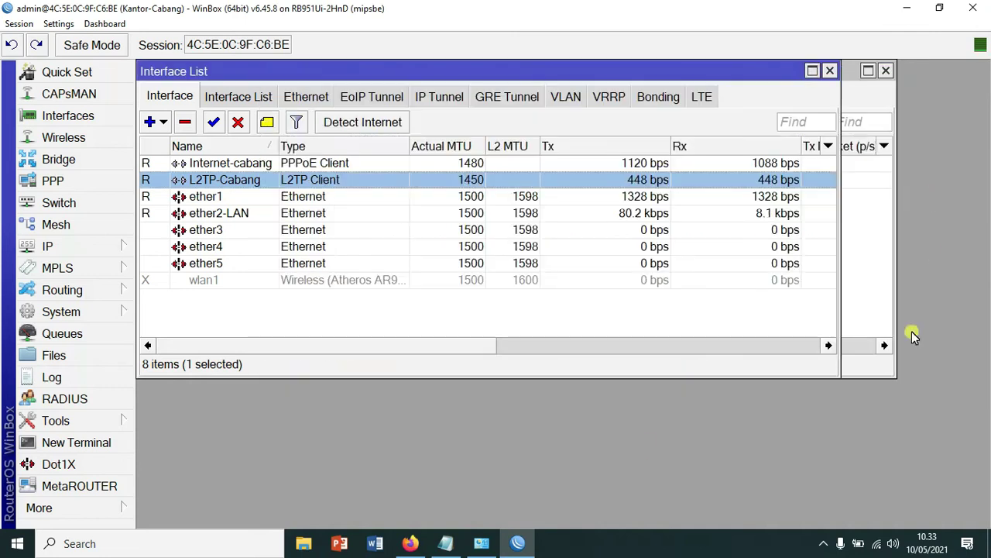
pyautogui.click(78, 253)
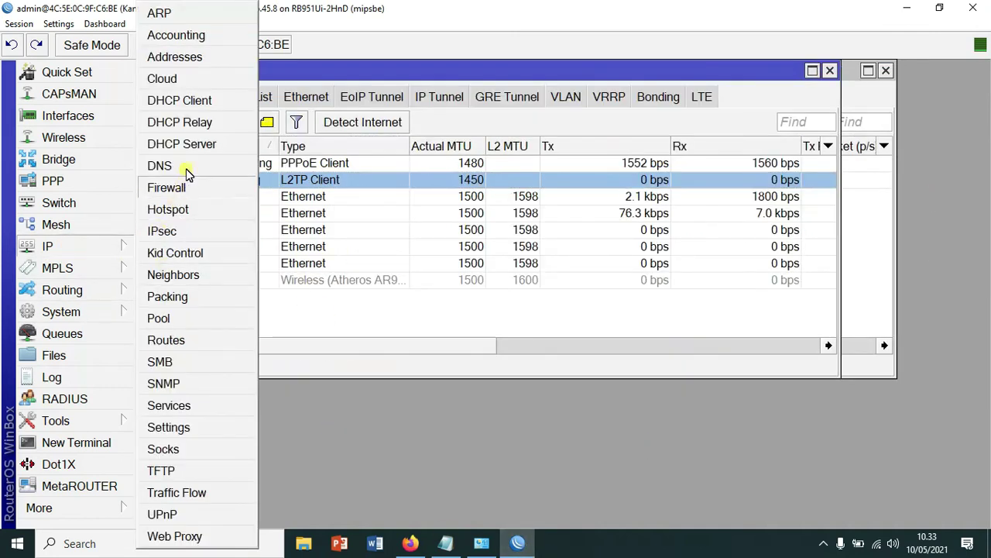
pyautogui.click(185, 59)
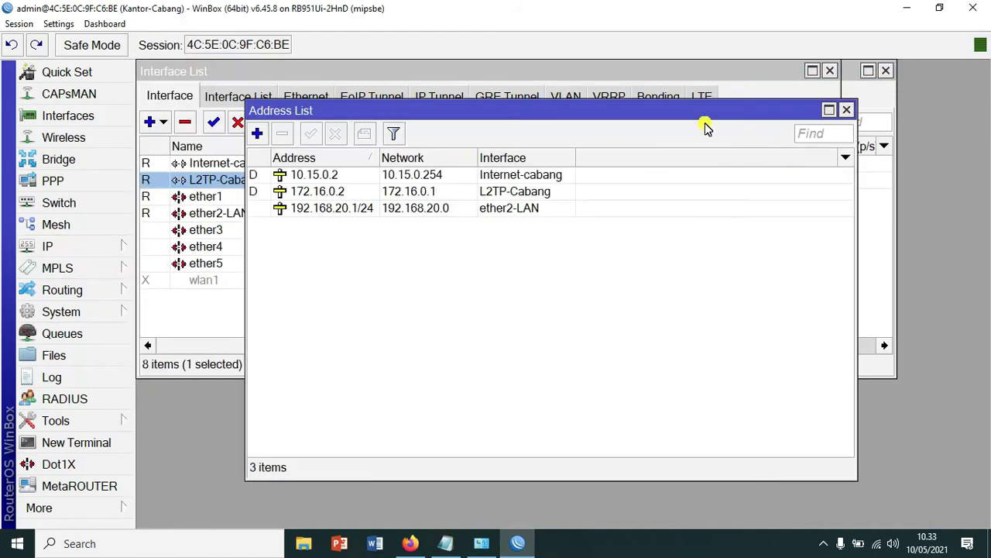
pyautogui.click(422, 194)
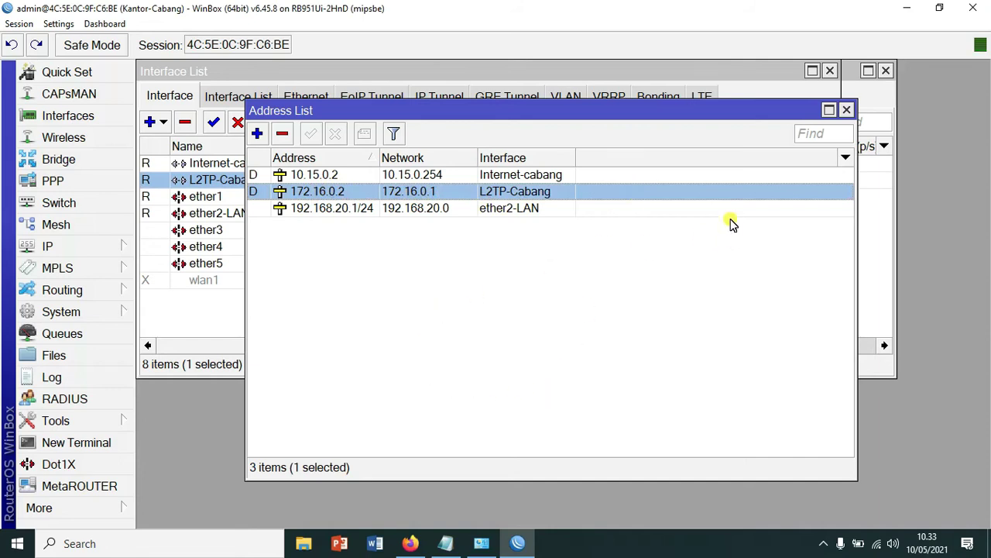
pyautogui.click(850, 111)
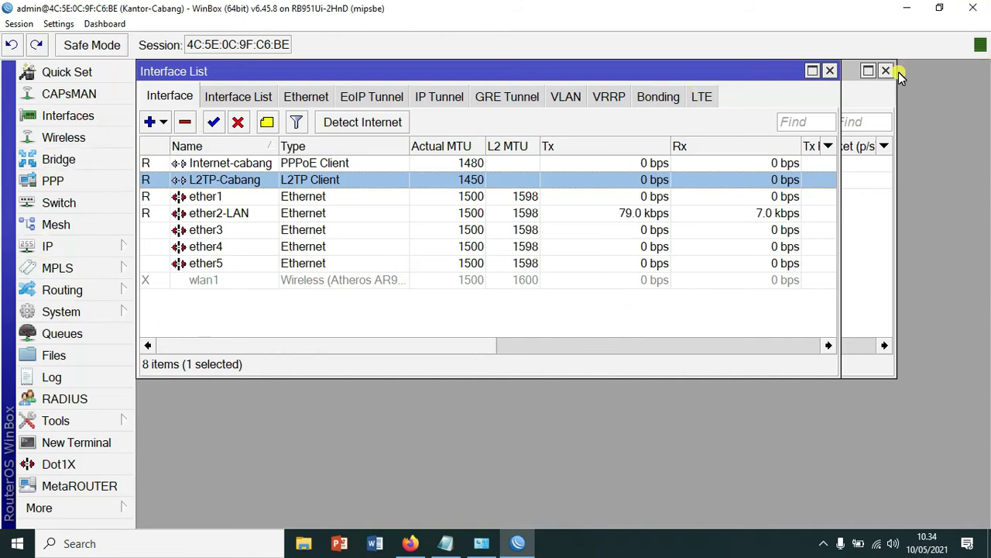
# - Bring up Firefox and scroll the Padepokan IT Course page to the VPN topology and LAN plan
pyautogui.press('super+d')
pyautogui.click(411, 543)
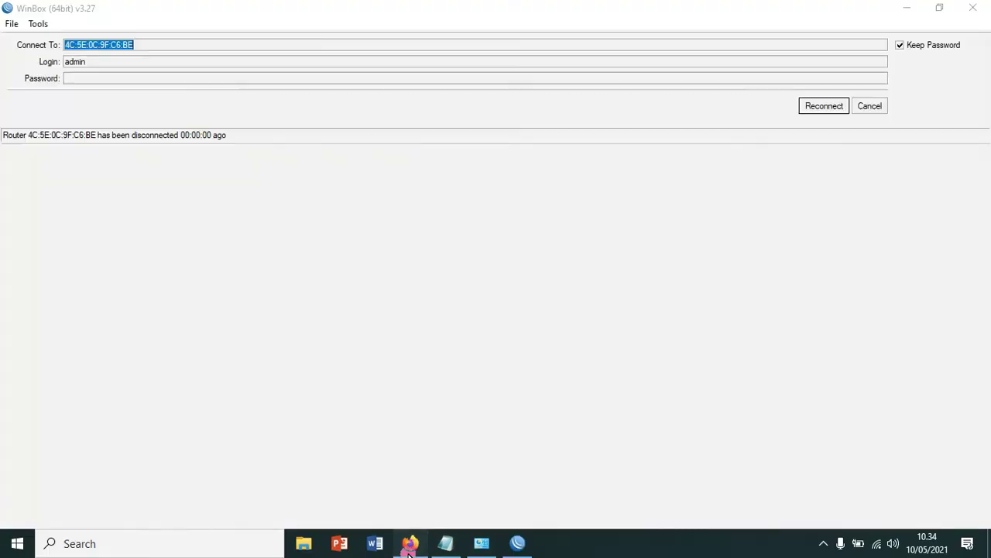
pyautogui.scroll(-2, 750, 345)
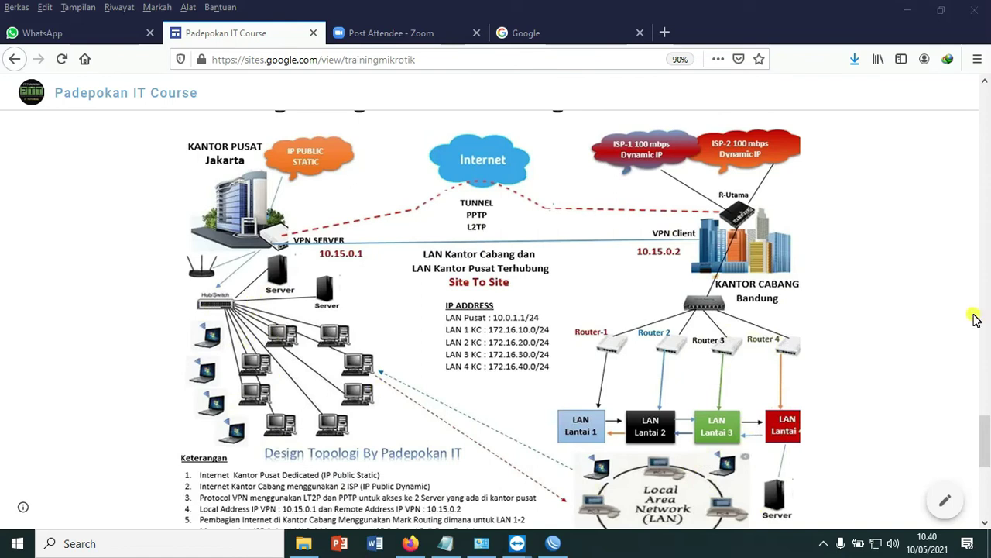
# - On the R.Pusat session, change the System Identity to 'Kantor Pusat'
pyautogui.click(555, 545)
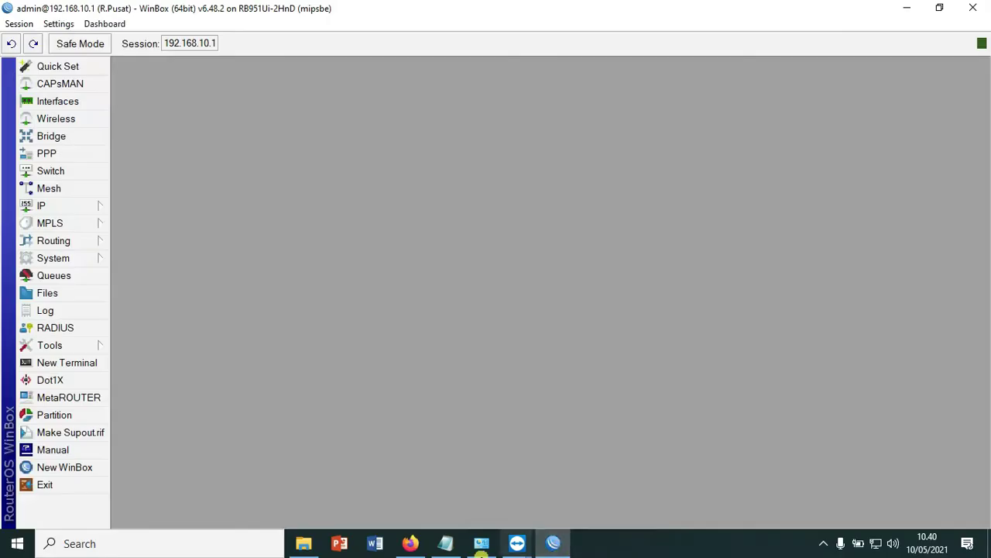
pyautogui.click(56, 258)
pyautogui.click(158, 207)
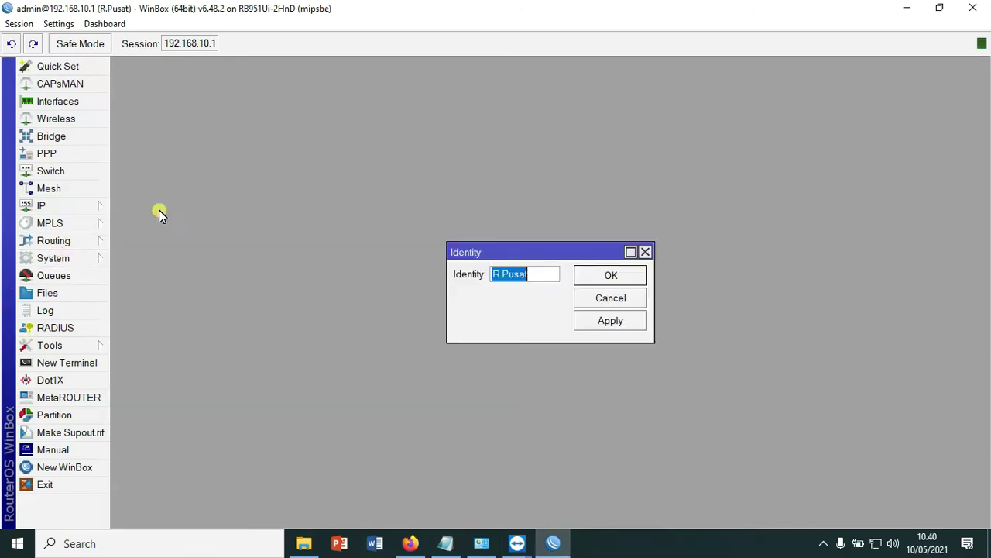
pyautogui.write('Kantor')
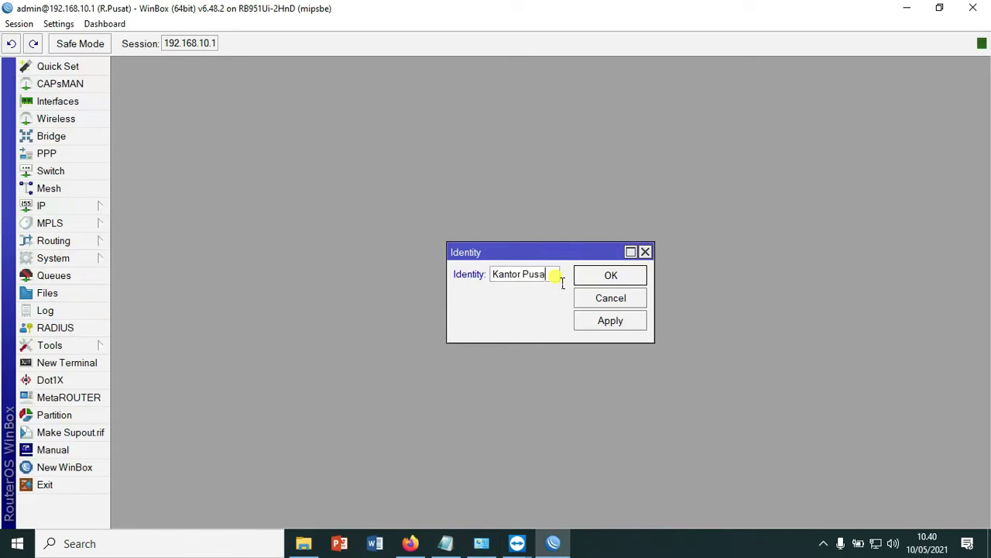
pyautogui.write(' Pusat')
pyautogui.click(609, 275)
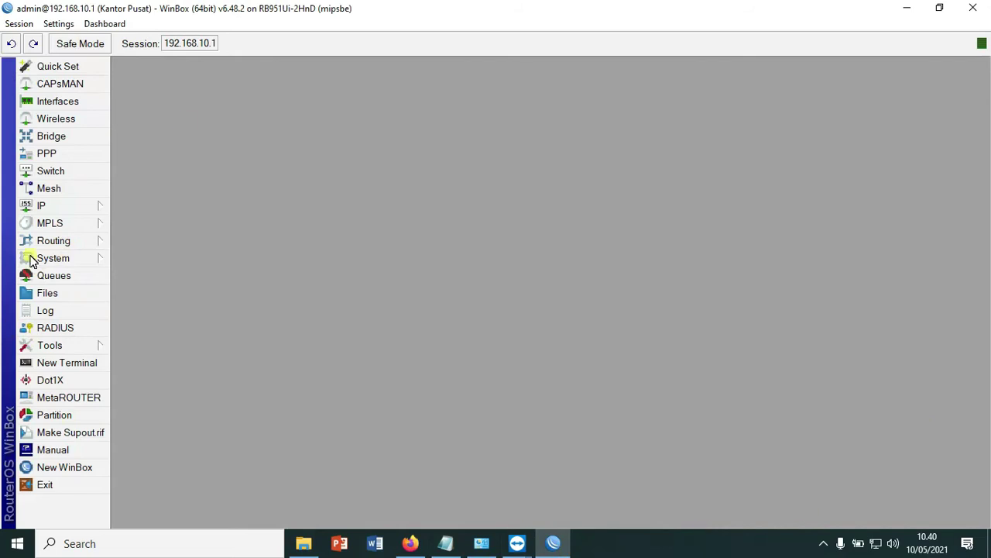
# - Add a new route in IP > Routes with destination 192.168.20.0/24 and apply it
pyautogui.click(36, 206)
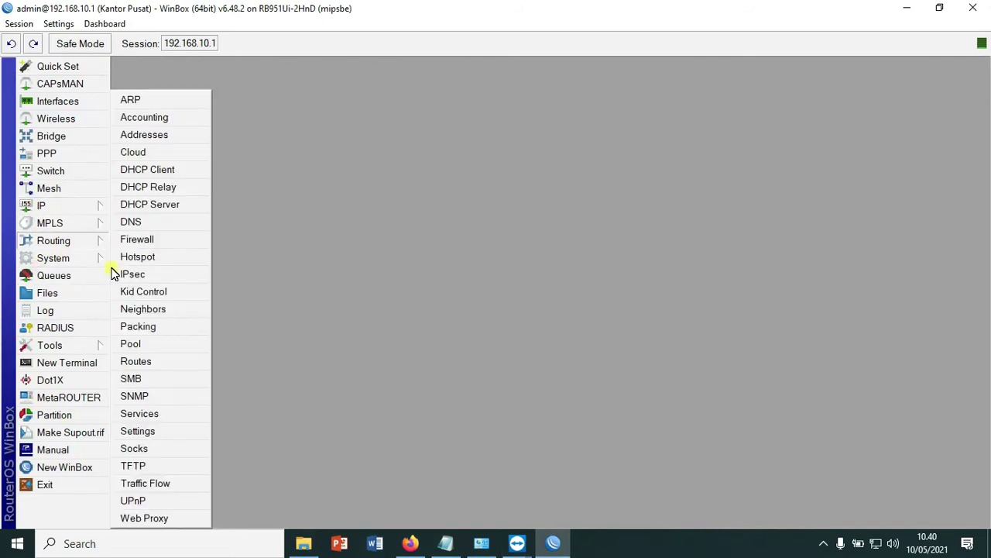
pyautogui.click(142, 362)
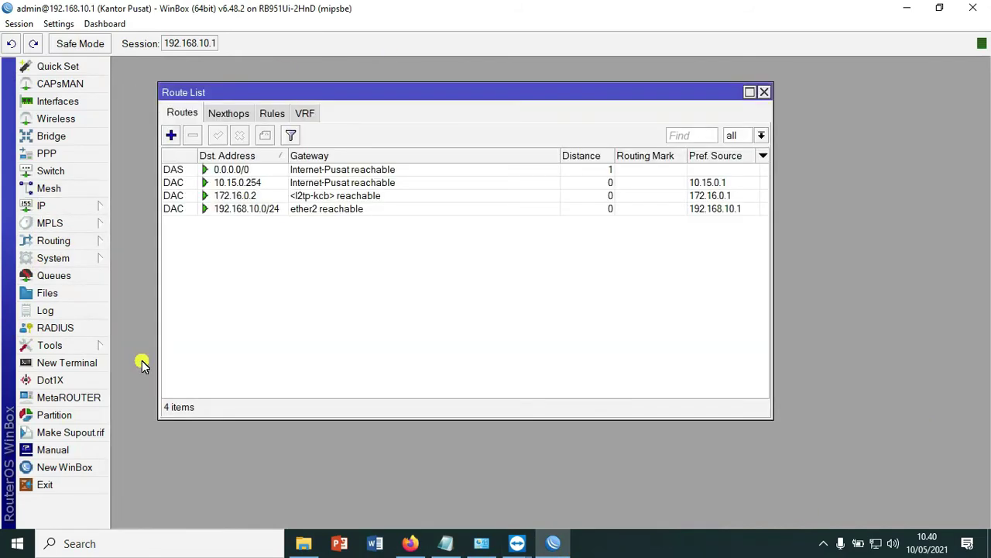
pyautogui.click(170, 138)
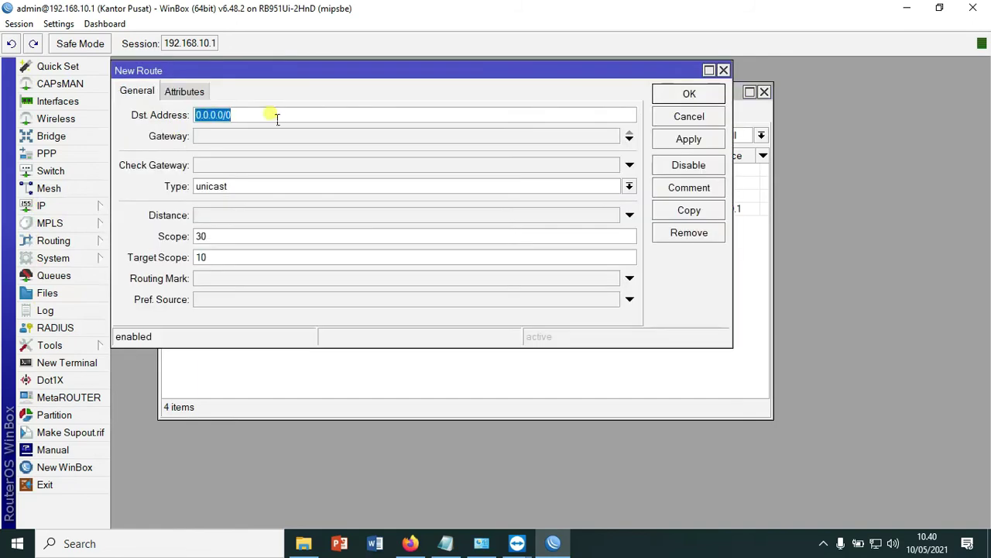
pyautogui.moveTo(347, 67); pyautogui.dragTo(507, 152)
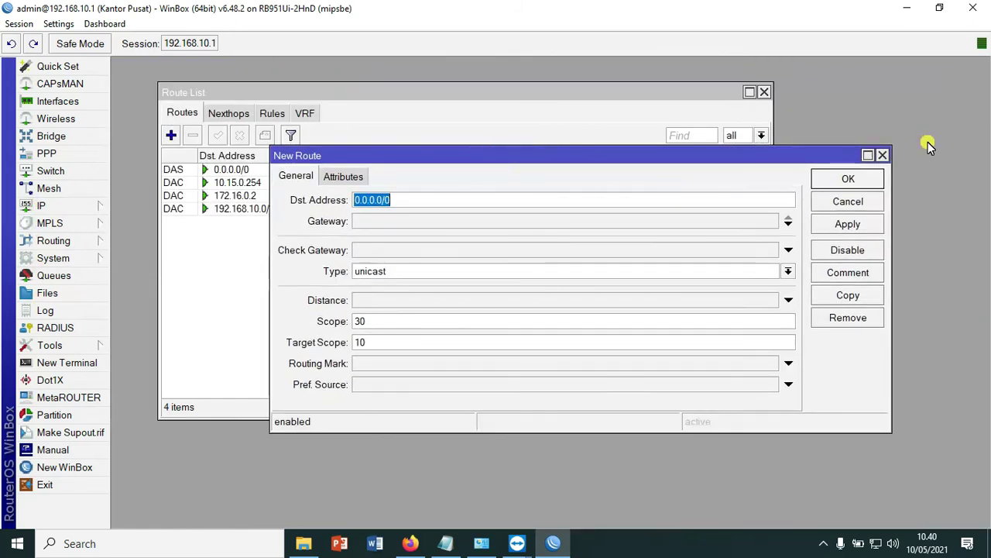
pyautogui.doubleClick(418, 202)
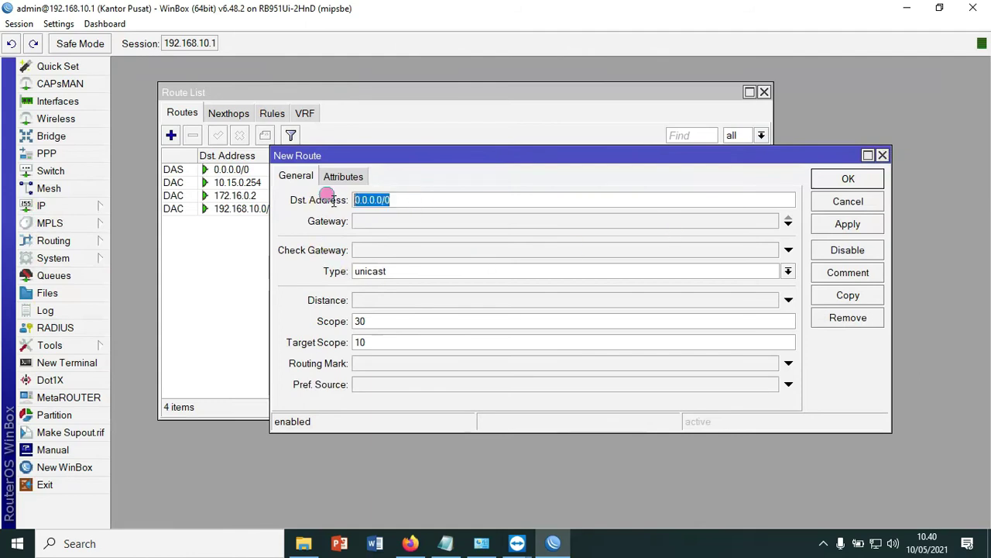
pyautogui.write('192.168')
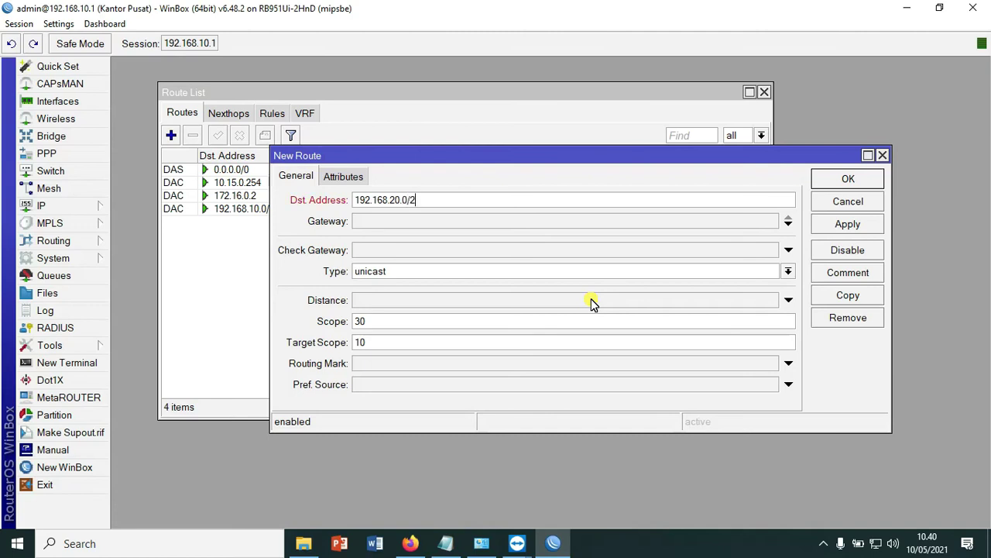
pyautogui.click(380, 220)
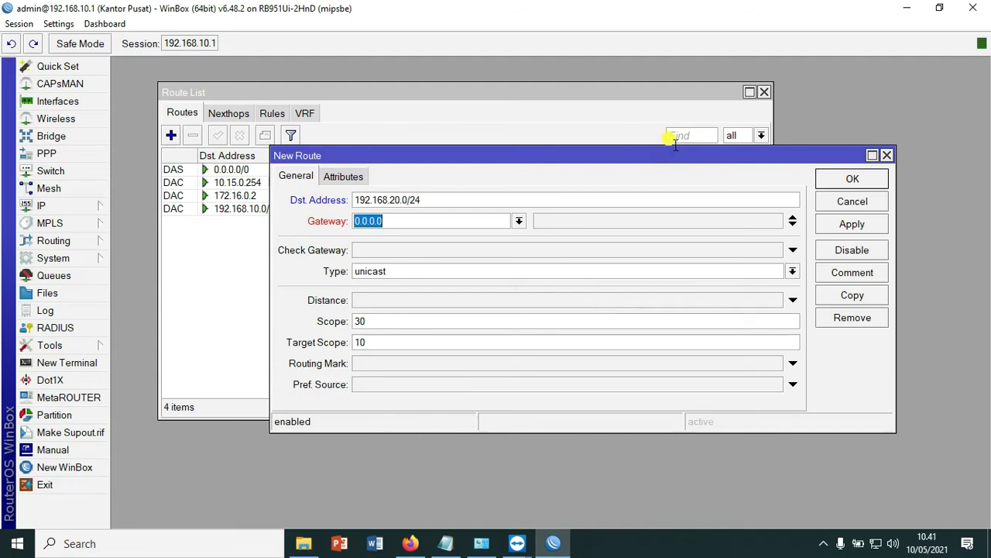
pyautogui.write('172.16.0.2')
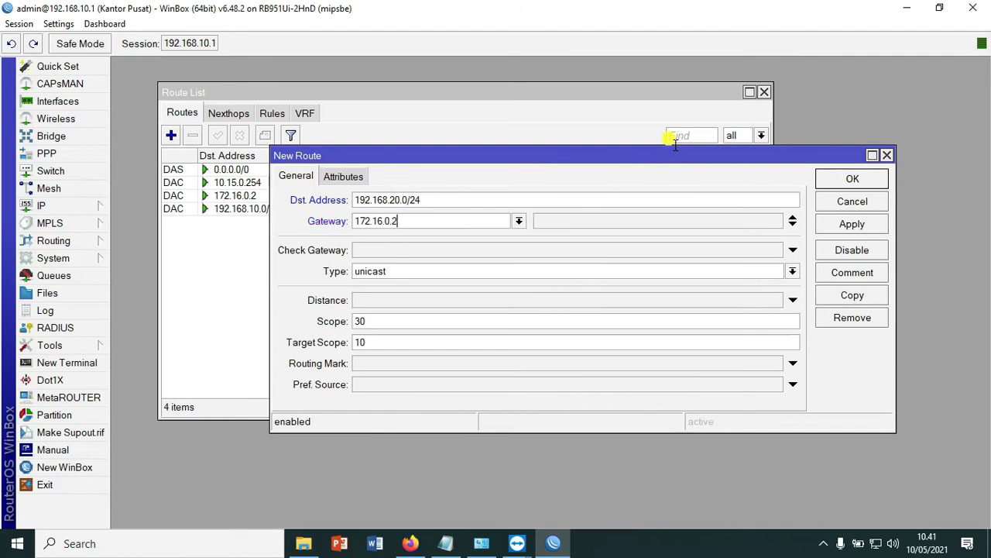
pyautogui.click(855, 225)
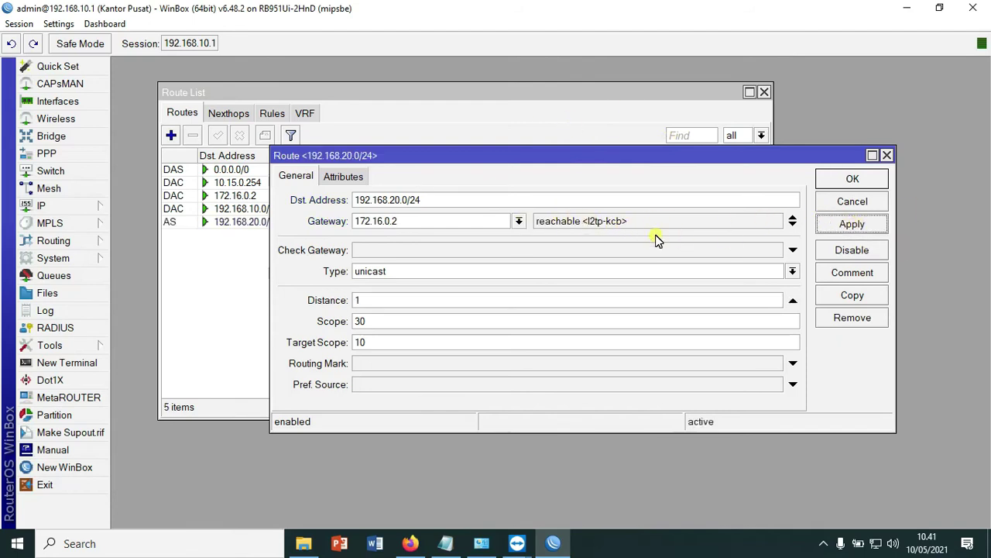
# - Set the route's gateway to 172.16.0.2, reachable via l2tp-kcb, and confirm with OK
pyautogui.click(518, 221)
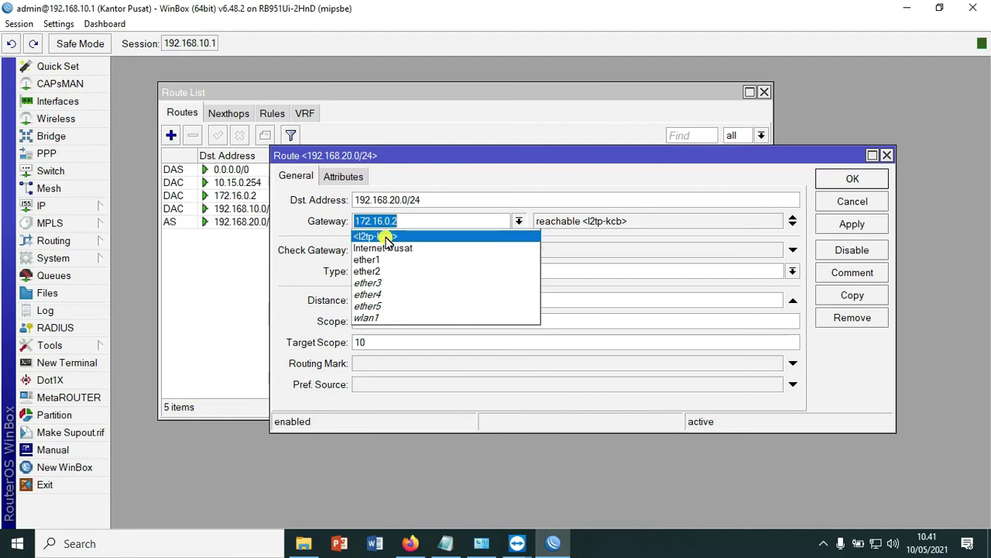
pyautogui.click(385, 236)
pyautogui.click(848, 224)
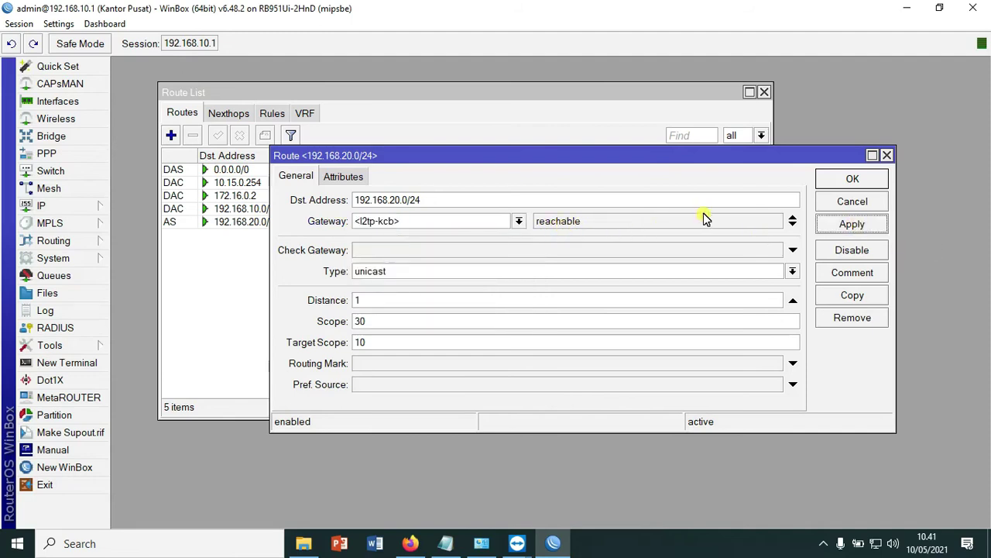
pyautogui.moveTo(420, 221); pyautogui.dragTo(312, 224)
pyautogui.write('1')
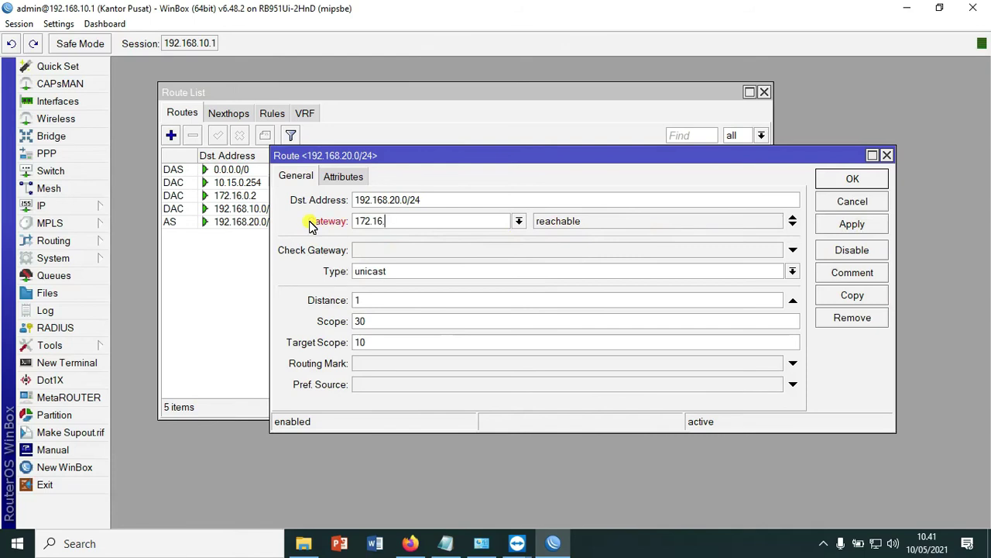
pyautogui.write('72.16.0.2')
pyautogui.click(849, 227)
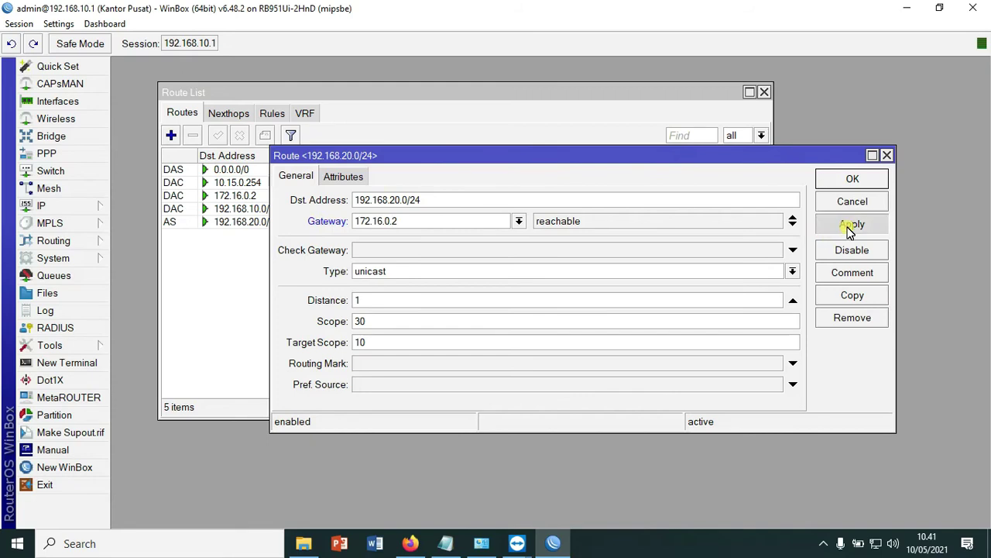
pyautogui.click(850, 179)
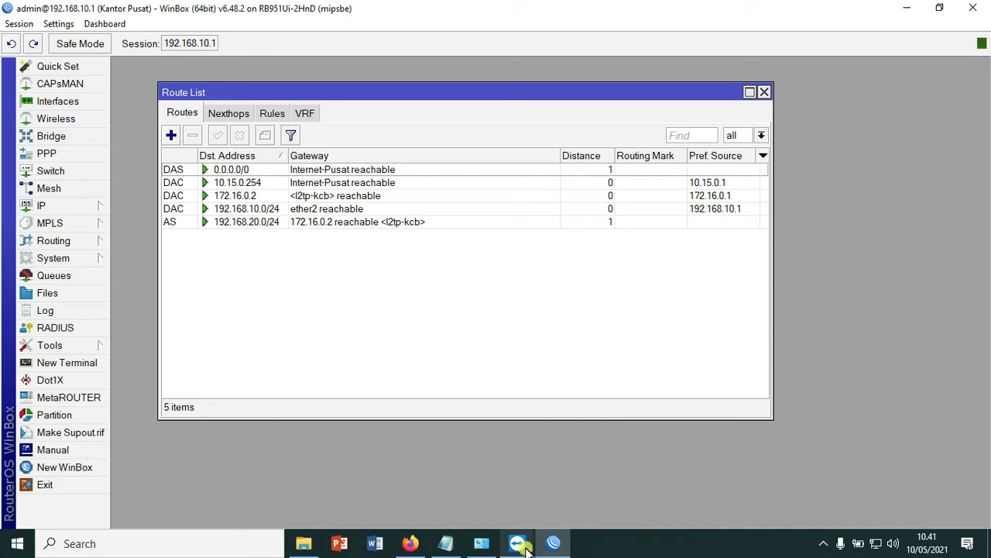
# - In the SERVERPIT TeamViewer session, open the branch router's IP > Routes list maximized
pyautogui.moveTo(518, 542)
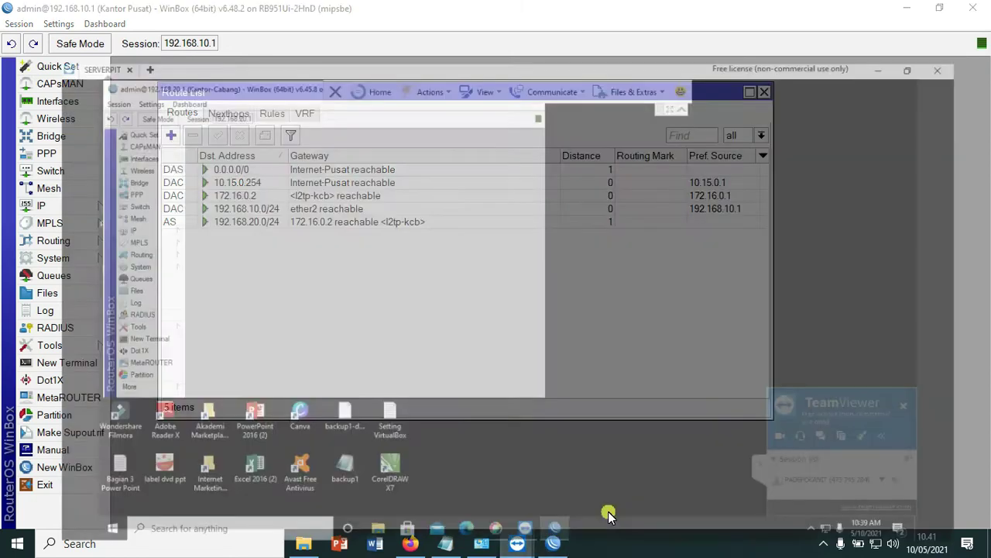
pyautogui.click(608, 515)
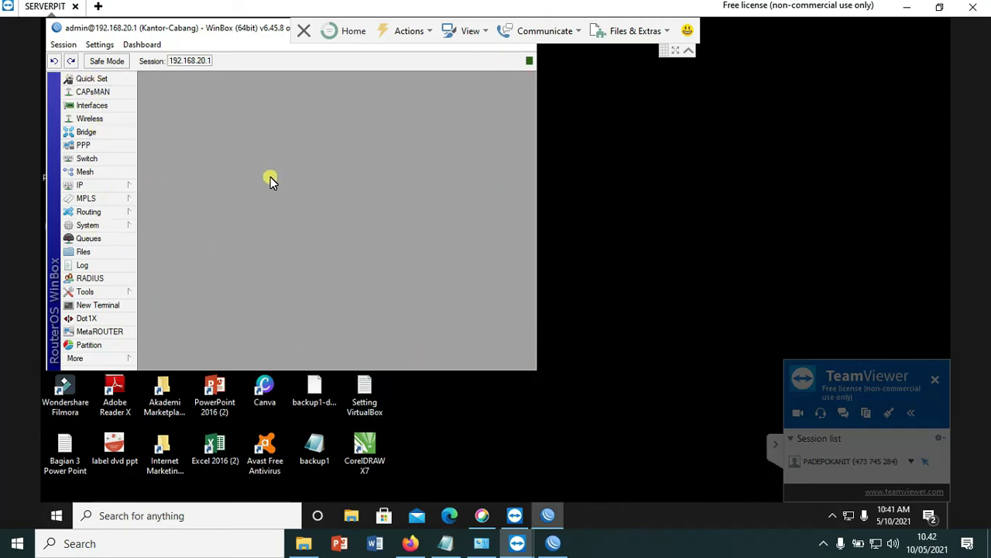
pyautogui.click(83, 186)
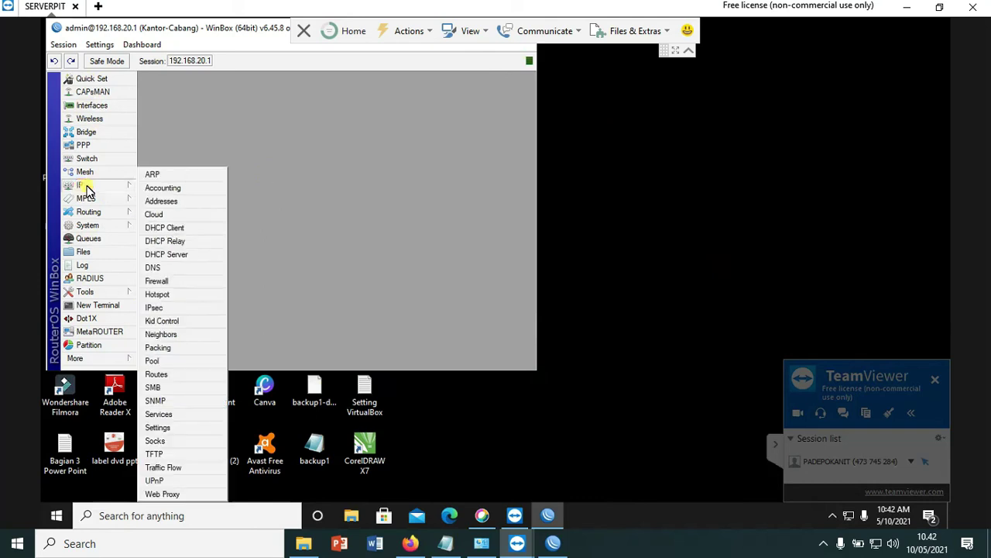
pyautogui.click(165, 375)
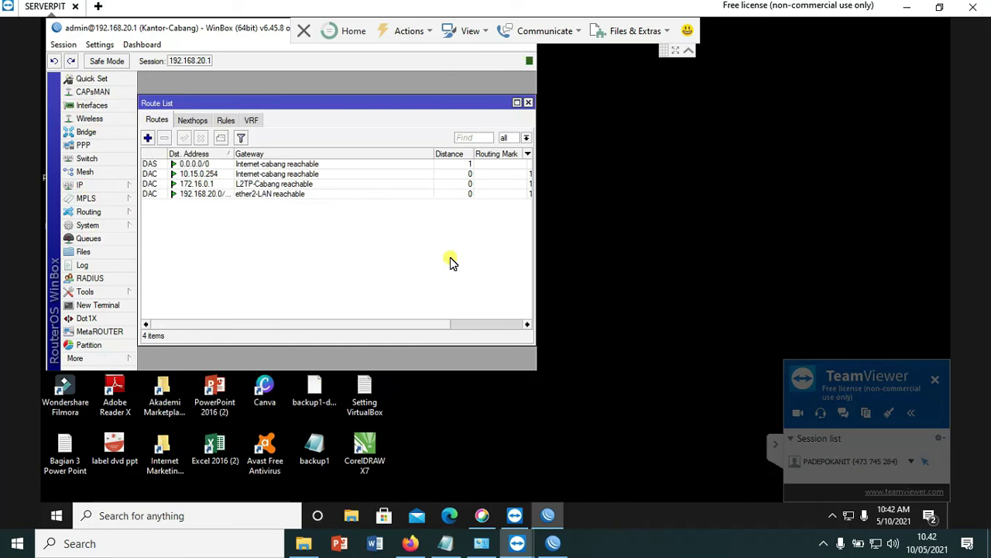
pyautogui.press('super+Up')
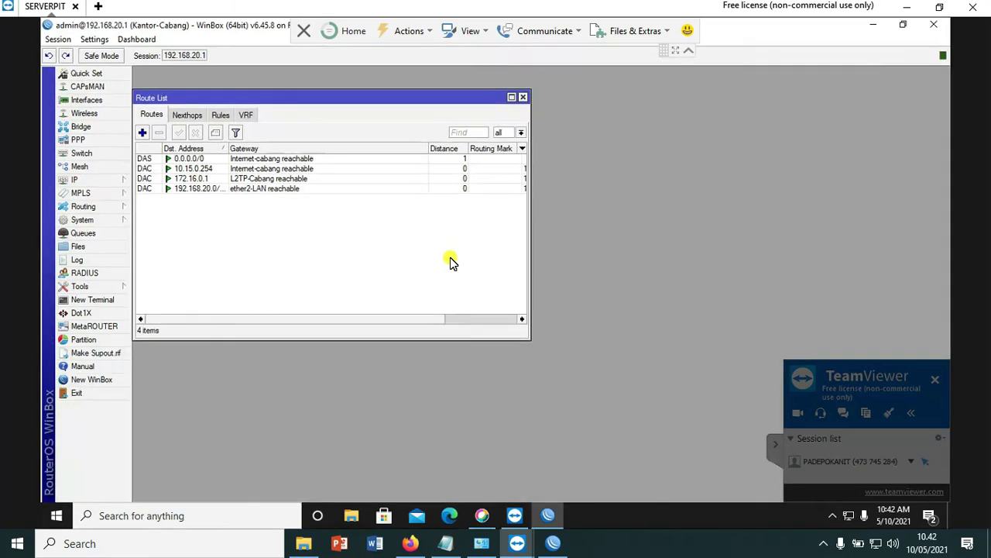
# - Add a static route to 192.168.10.0/24 via gateway 172.16.0.1 and confirm it
pyautogui.click(142, 133)
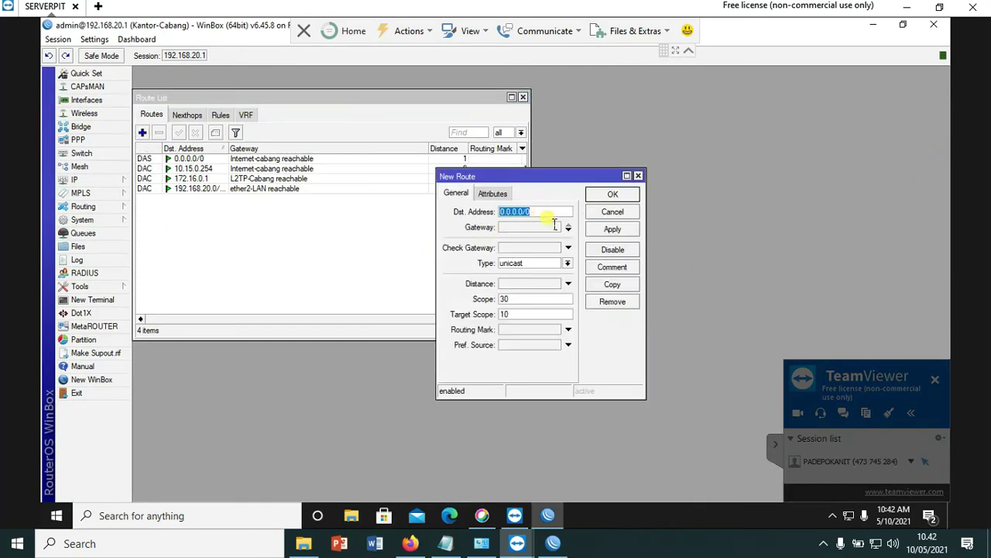
pyautogui.write('192')
pyautogui.click(542, 227)
pyautogui.write('10')
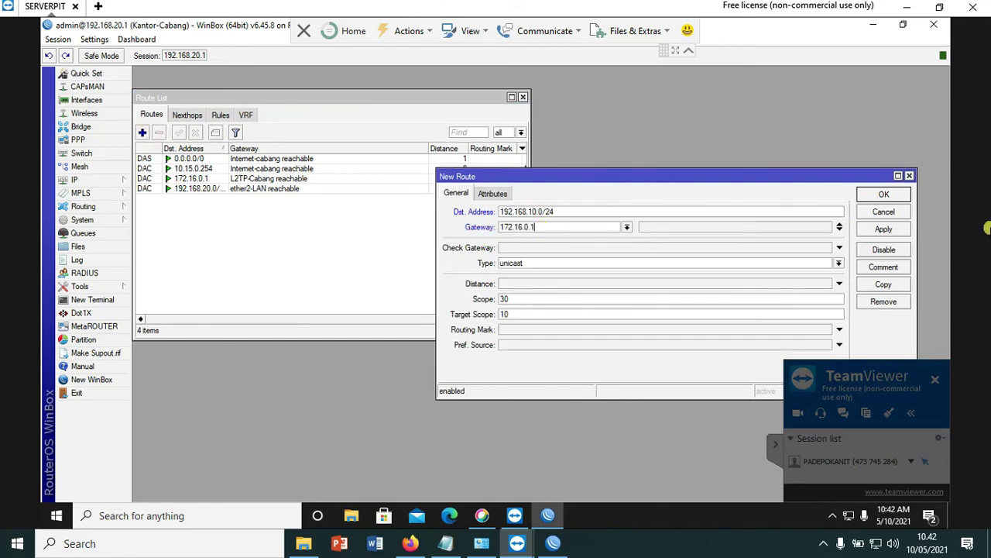
pyautogui.click(892, 231)
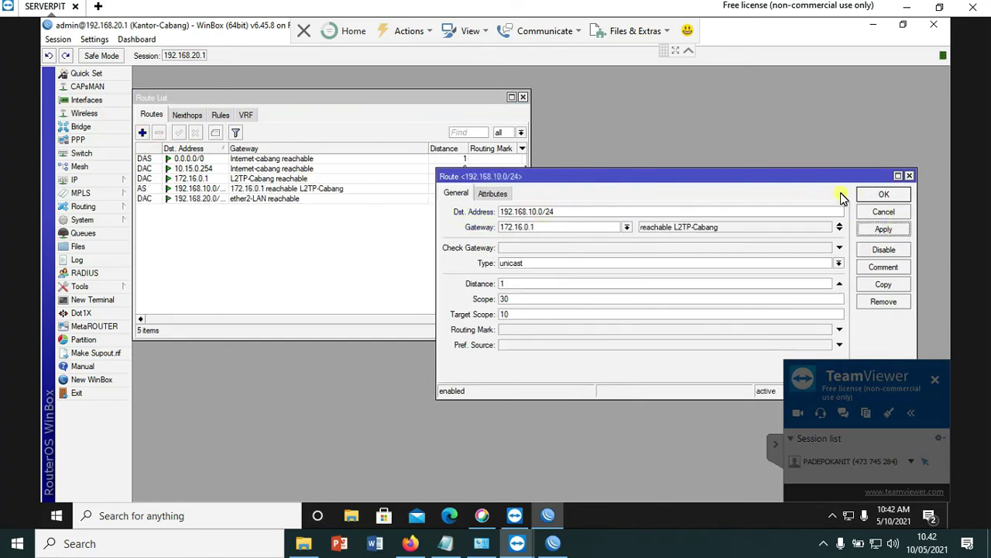
pyautogui.click(625, 227)
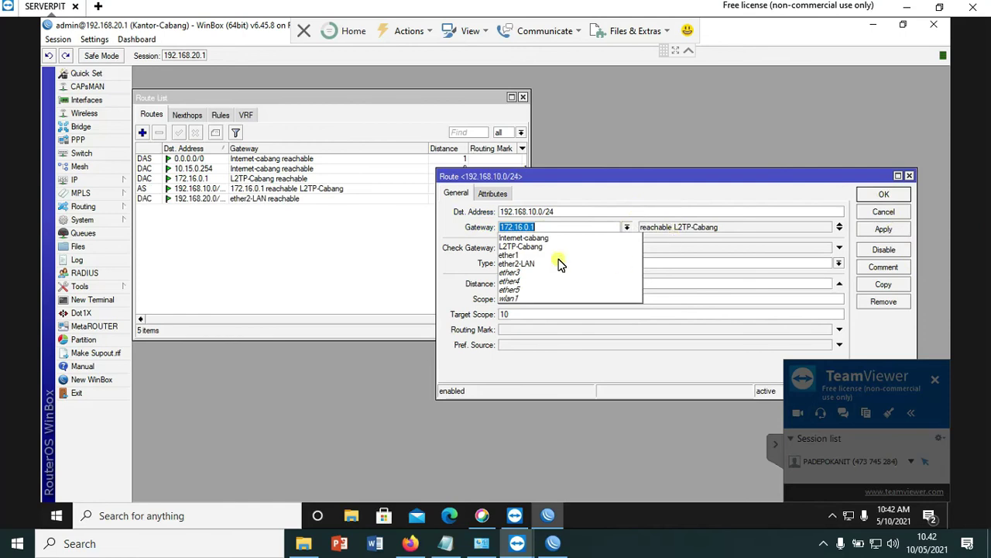
pyautogui.click(684, 181)
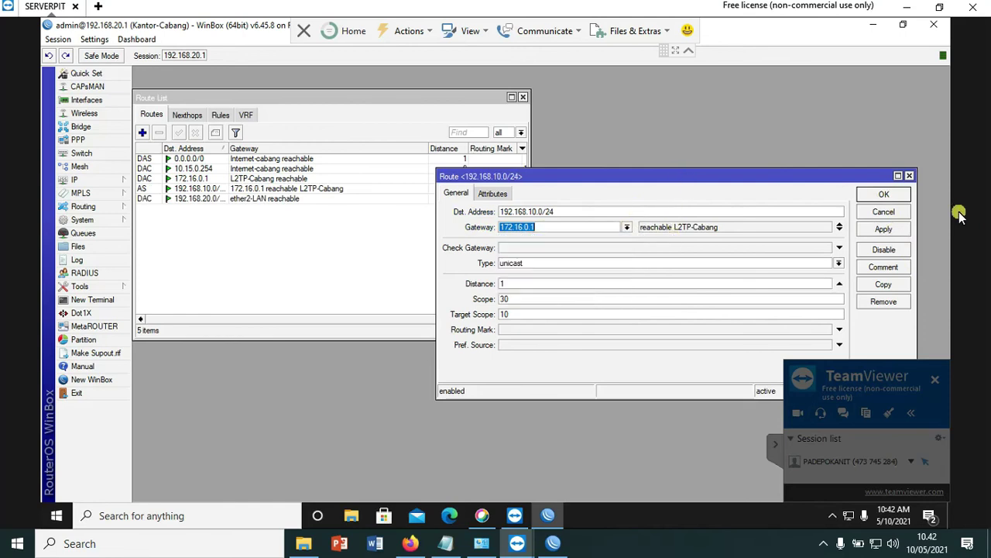
pyautogui.click(888, 197)
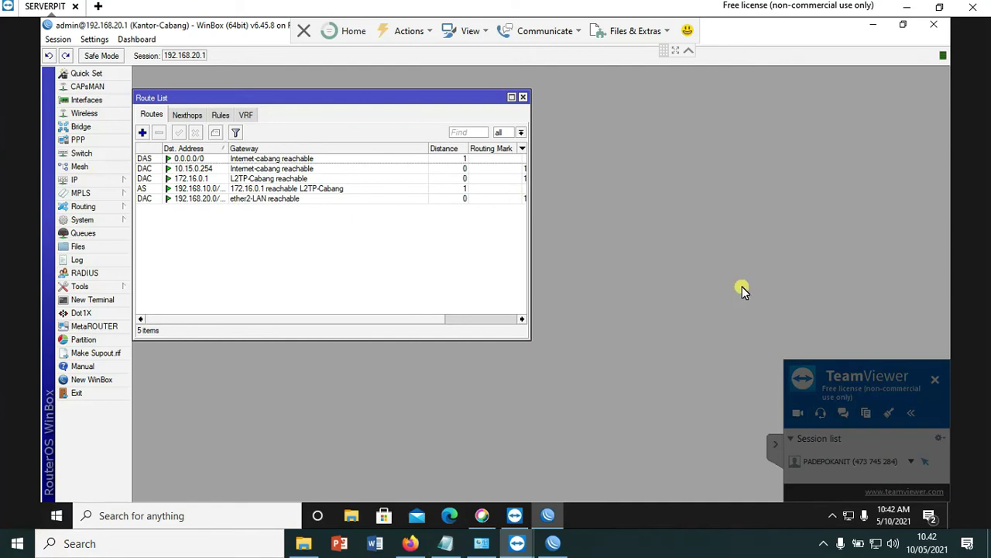
# - Inspect the branch DHCP leases, select 192.168.20.254, then return to the head-office WinBox
pyautogui.click(81, 180)
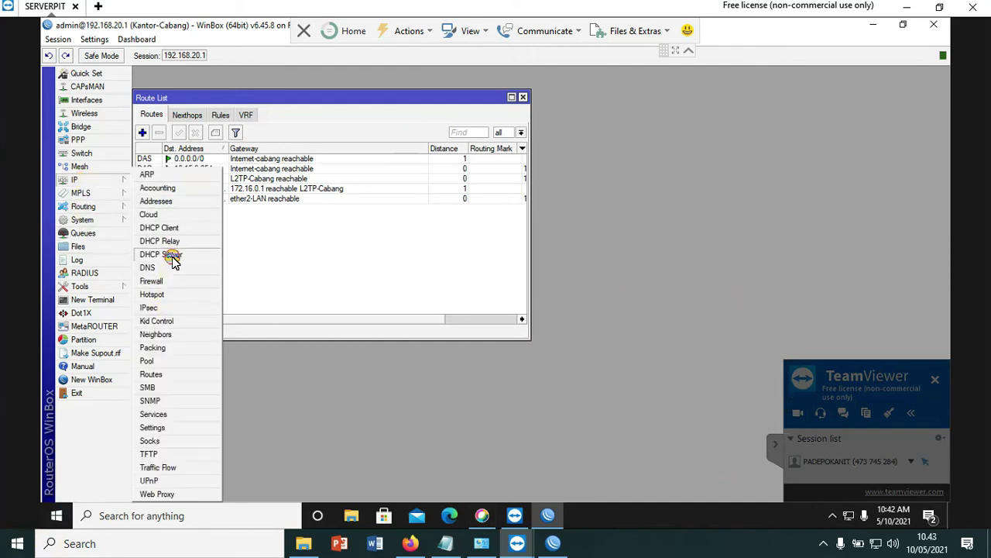
pyautogui.click(172, 254)
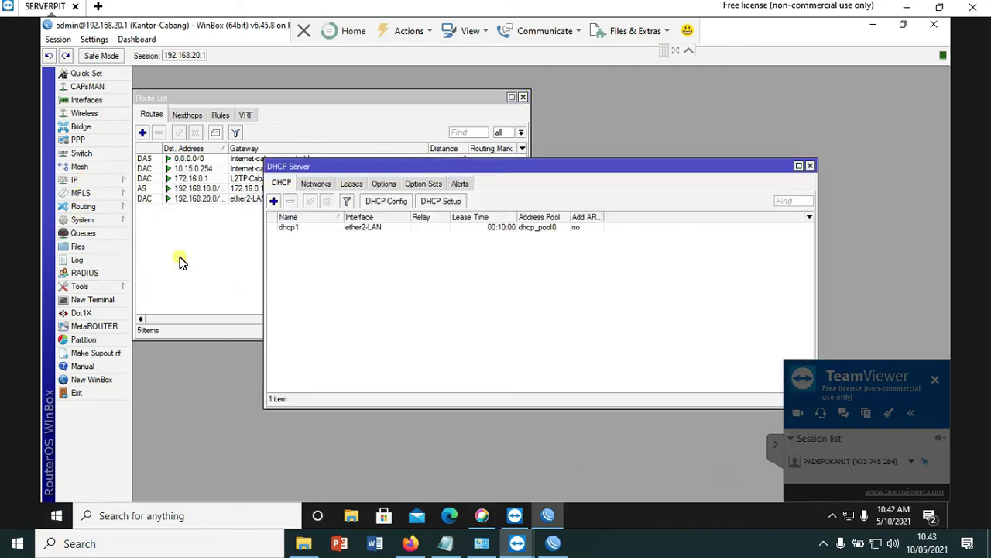
pyautogui.click(350, 183)
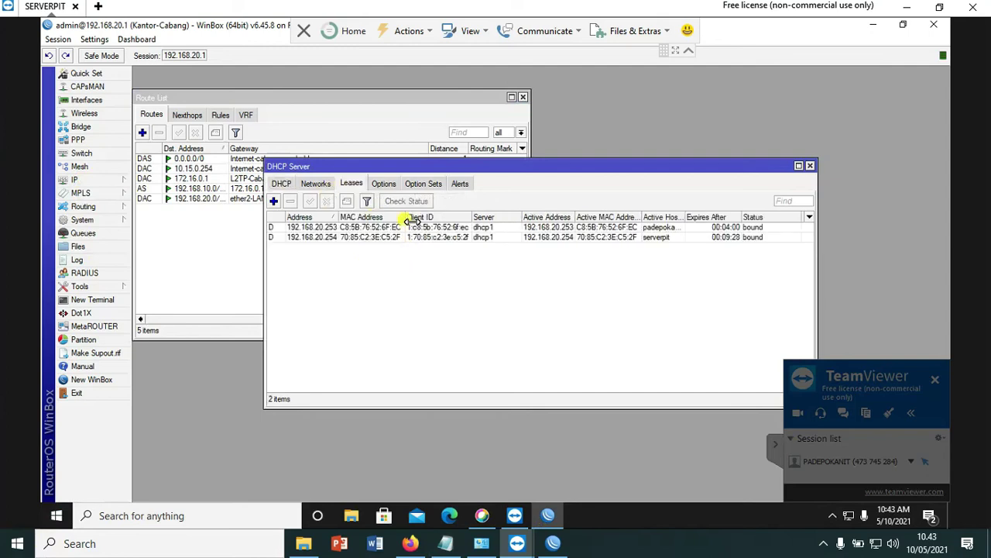
pyautogui.moveTo(405, 217); pyautogui.dragTo(517, 217)
pyautogui.moveTo(338, 217); pyautogui.dragTo(463, 218)
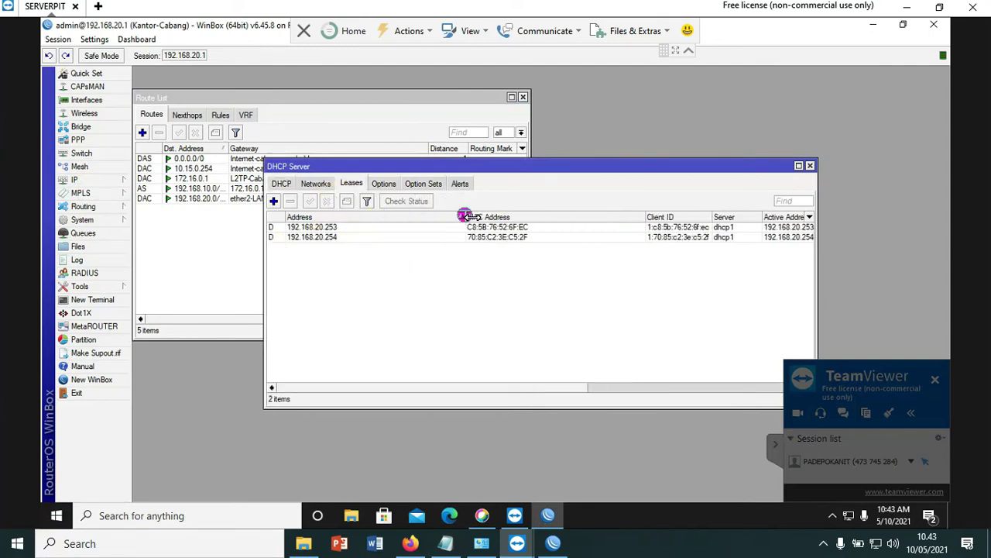
pyautogui.moveTo(520, 387); pyautogui.dragTo(423, 391)
pyautogui.click(321, 238)
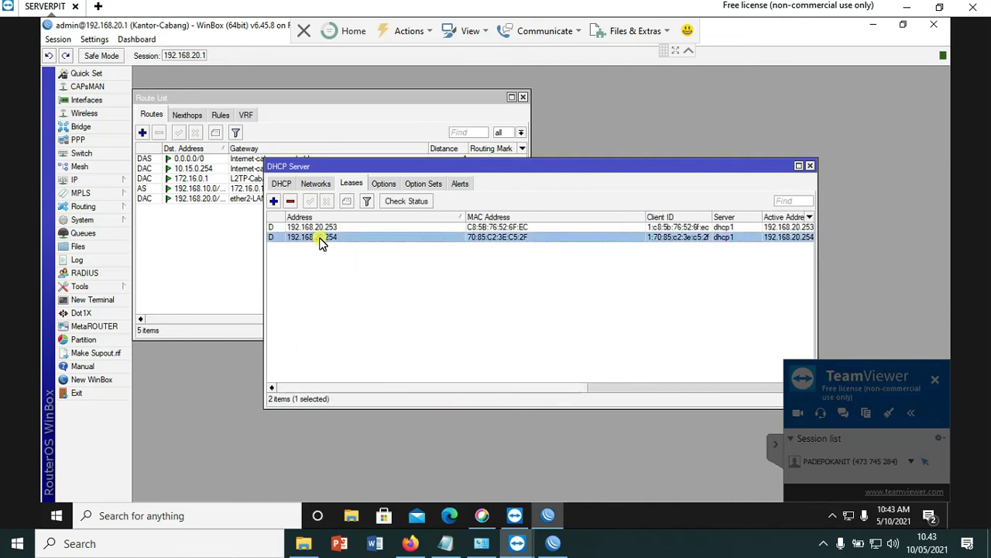
pyautogui.moveTo(476, 391); pyautogui.dragTo(405, 390)
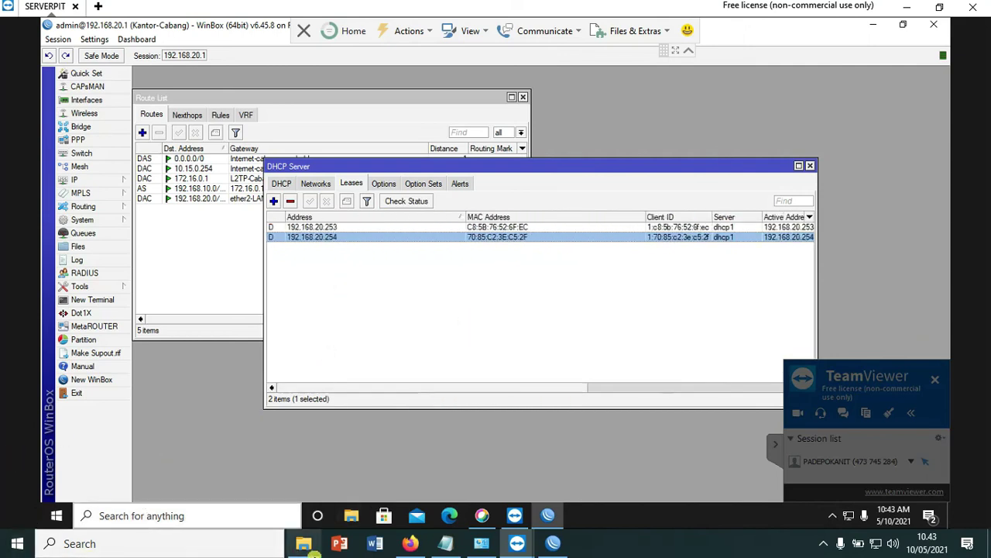
pyautogui.click(552, 542)
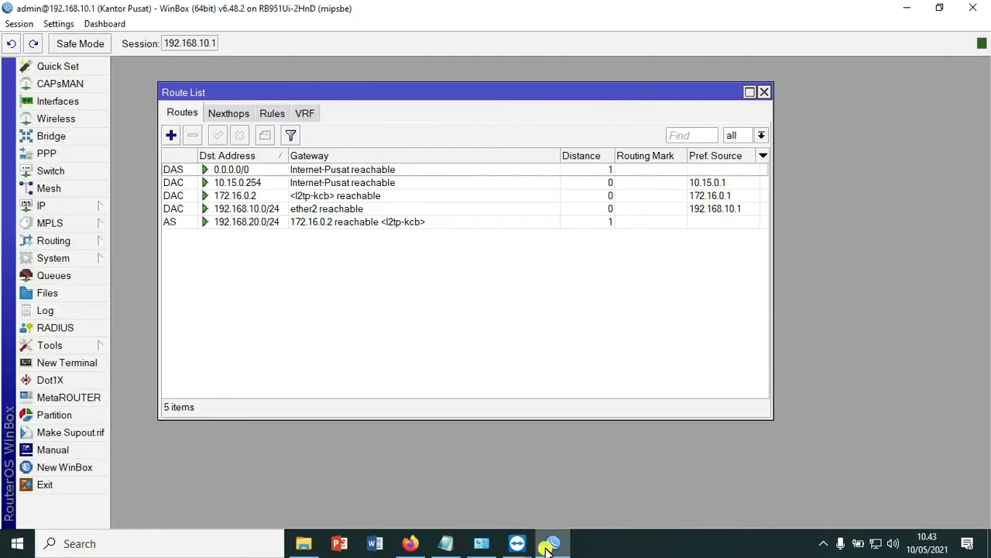
pyautogui.click(45, 363)
# - From Kantor Pusat, ping 192.168.20.1 and then 192.168.20.254, both with 0% packet loss
pyautogui.write('ping ')
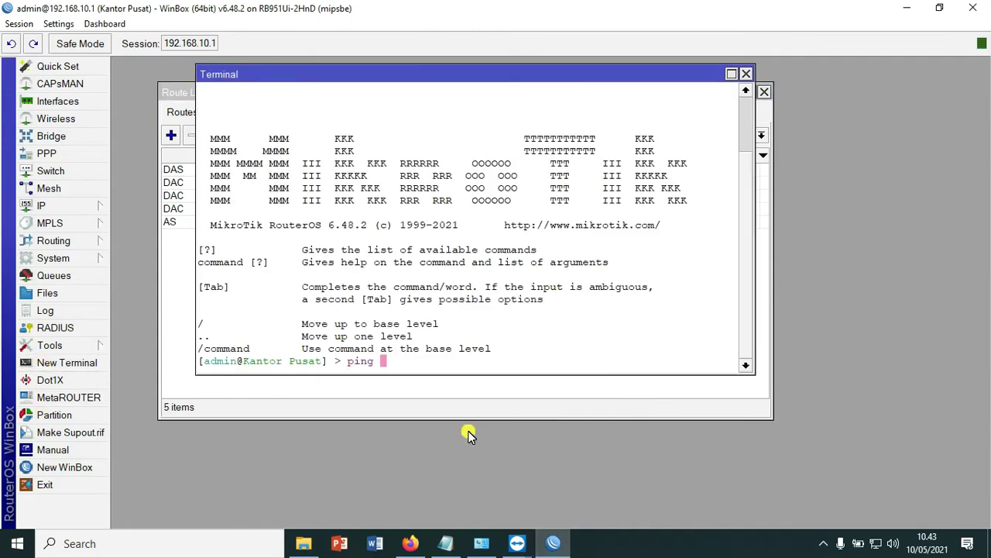
pyautogui.write('192.168.20.1')
pyautogui.press('Return')
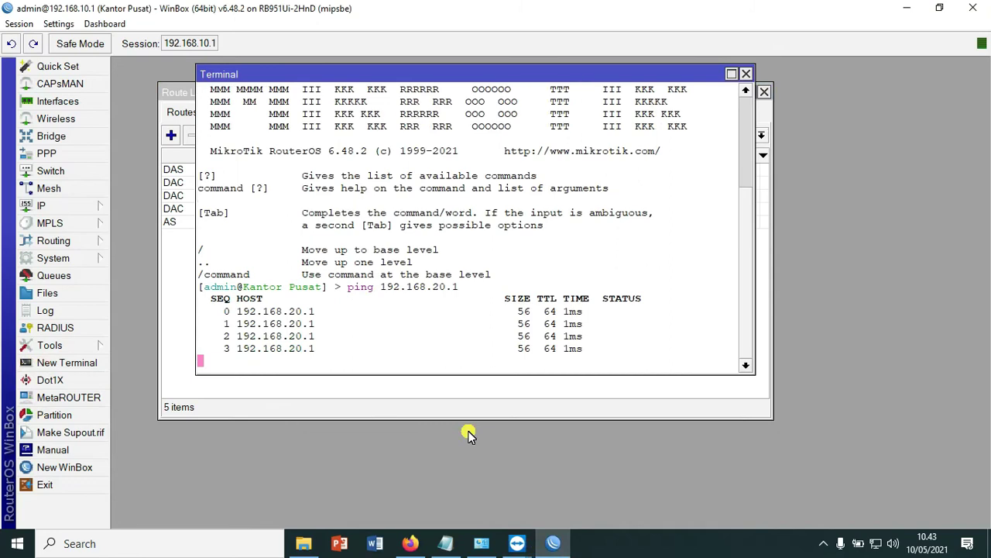
pyautogui.hotkey('ctrl', 'c')
pyautogui.press('Up')
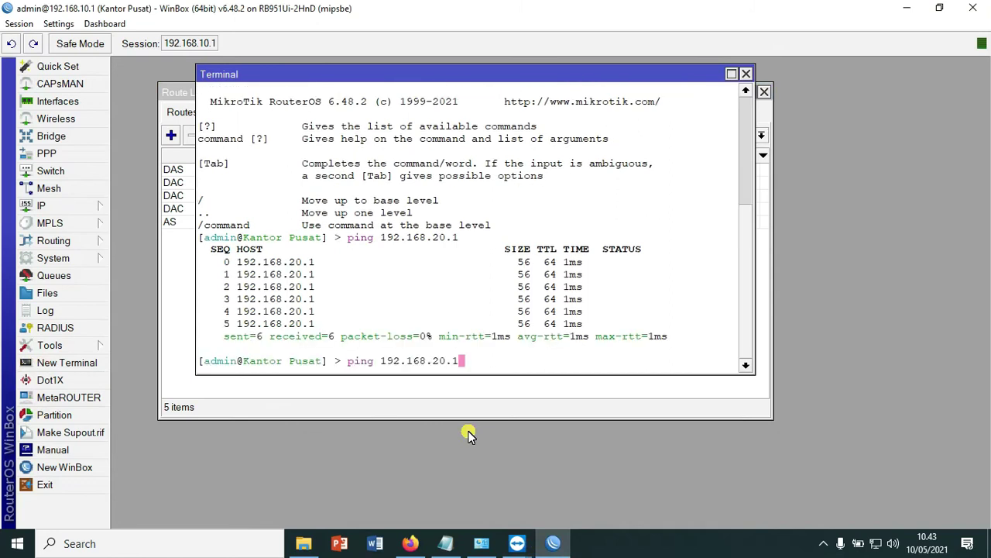
pyautogui.press('BackSpace')
pyautogui.write('254')
pyautogui.press('Return')
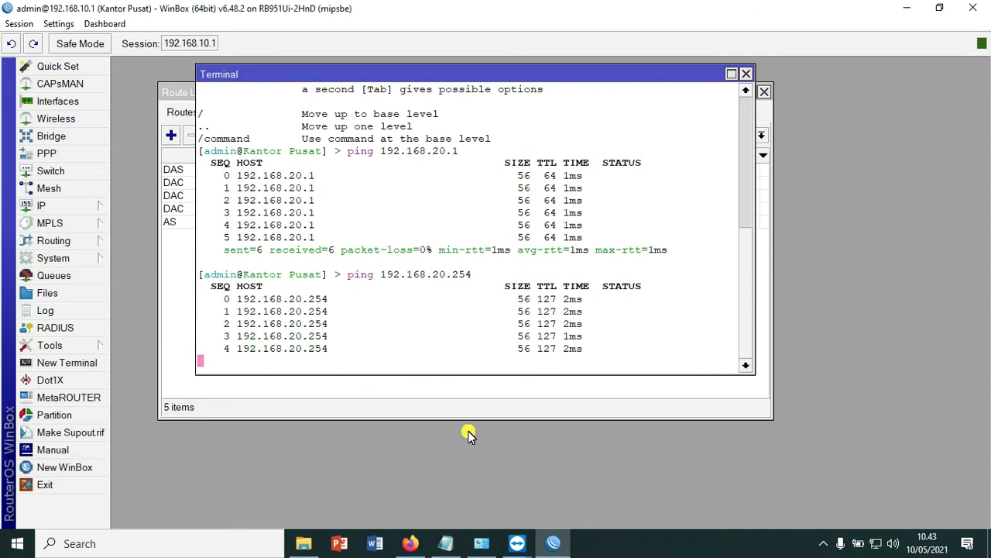
pyautogui.hotkey('ctrl', 'c')
pyautogui.click(167, 553)
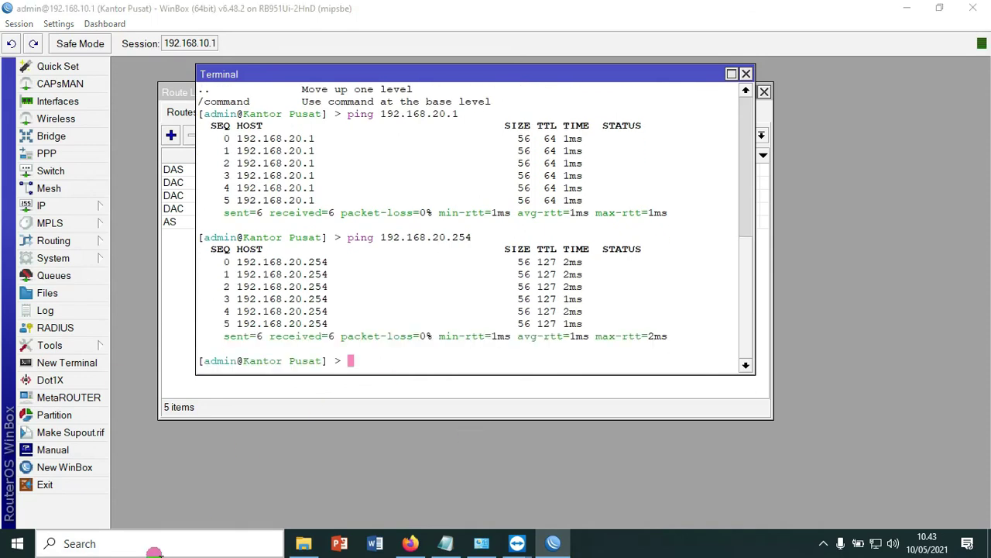
# - In Command Prompt, ping 192.168.20.1 (replies) and 192.168.20.254 (100% loss)
pyautogui.write('cmd')
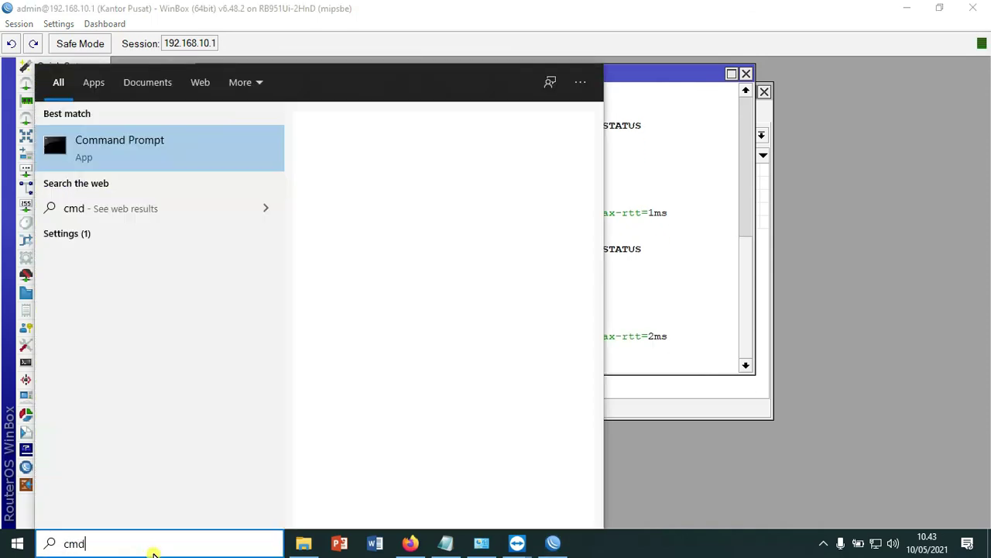
pyautogui.press('Return')
pyautogui.write('ping 192.168.20.1')
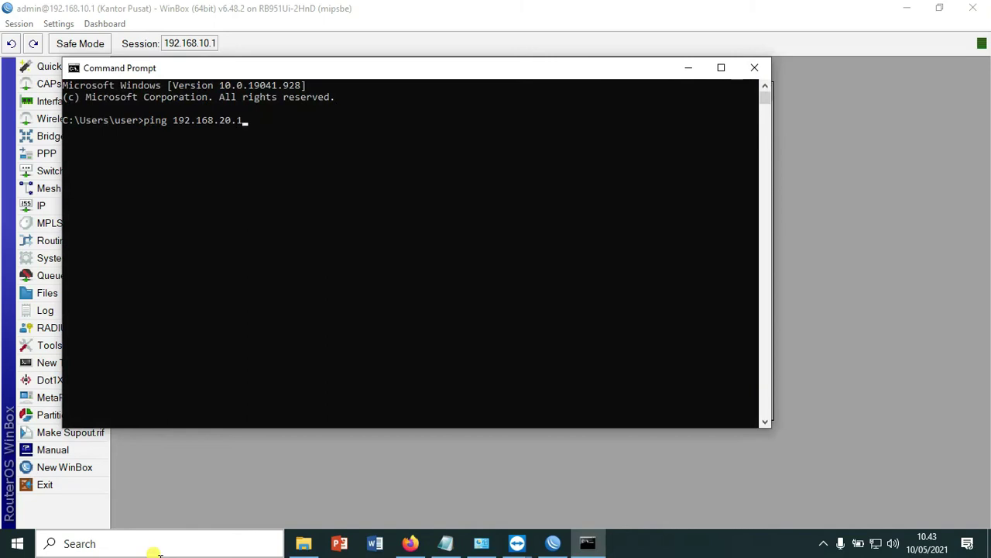
pyautogui.press('Return')
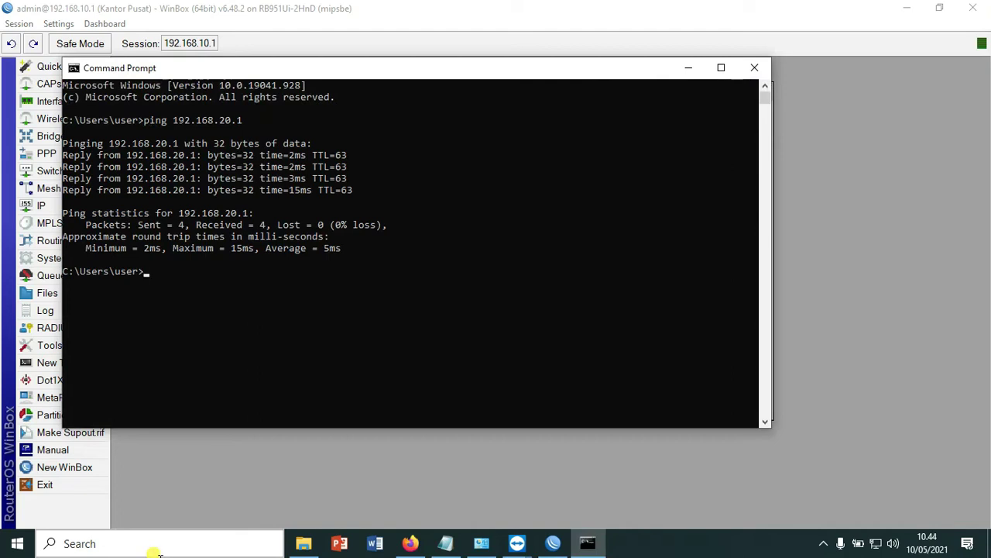
pyautogui.press('Up')
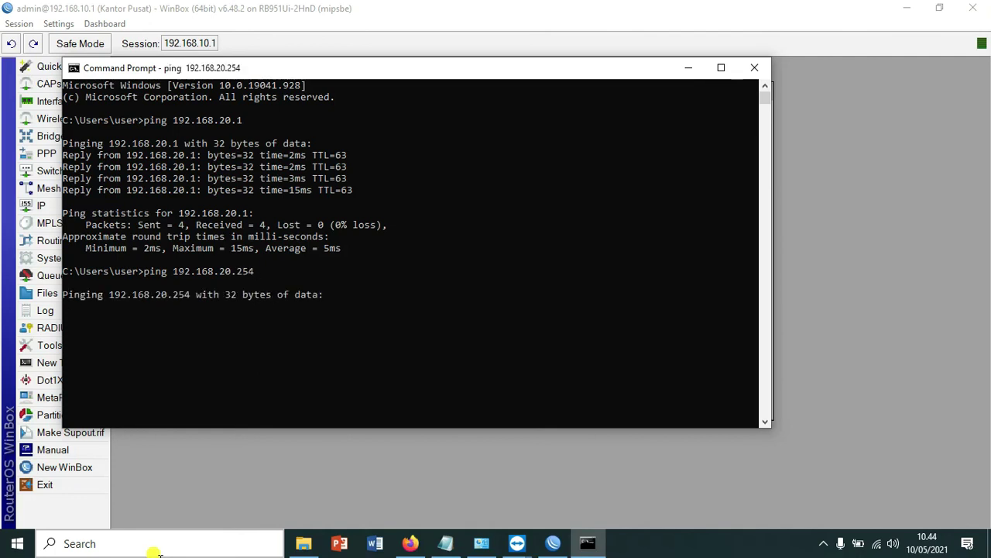
pyautogui.moveTo(450, 78); pyautogui.dragTo(535, 95)
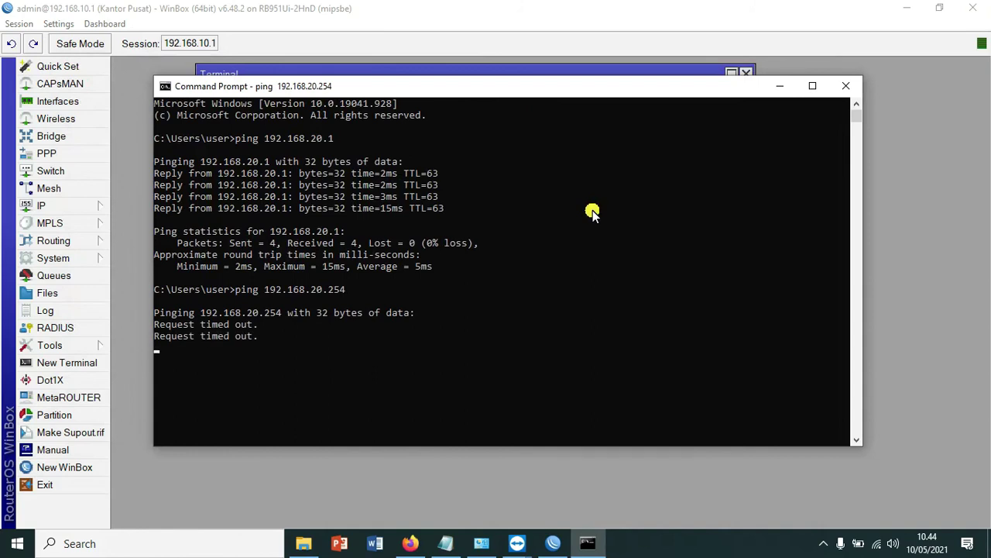
pyautogui.hotkey('ctrl', 'c')
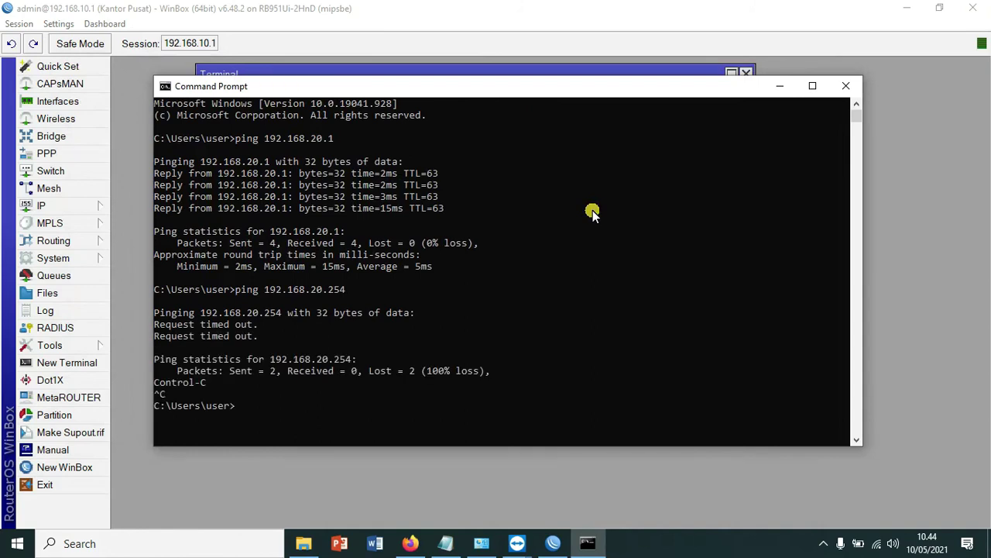
pyautogui.click(517, 543)
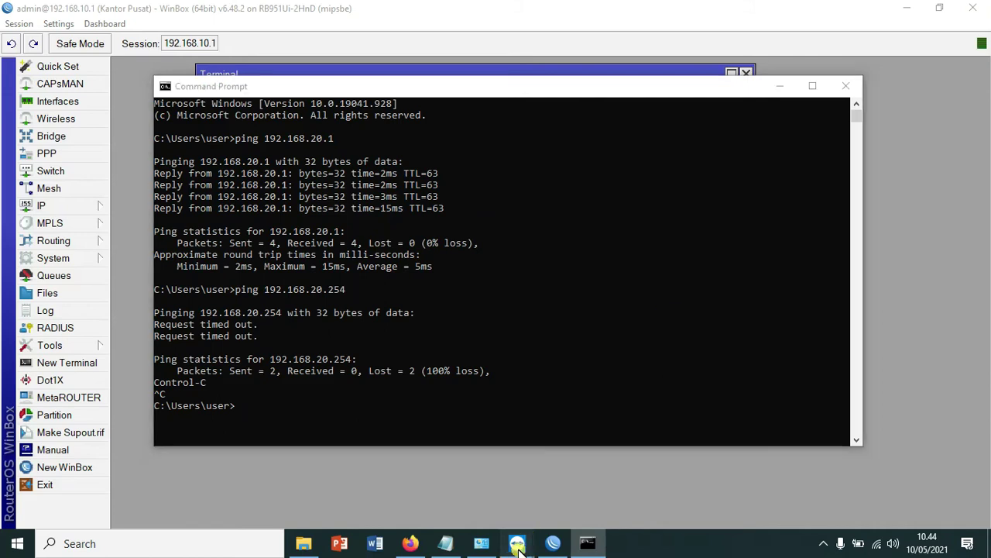
# - On the remote SERVERPIT PC, keep Windows Defender Firewall off for private and public networks
pyautogui.click(582, 479)
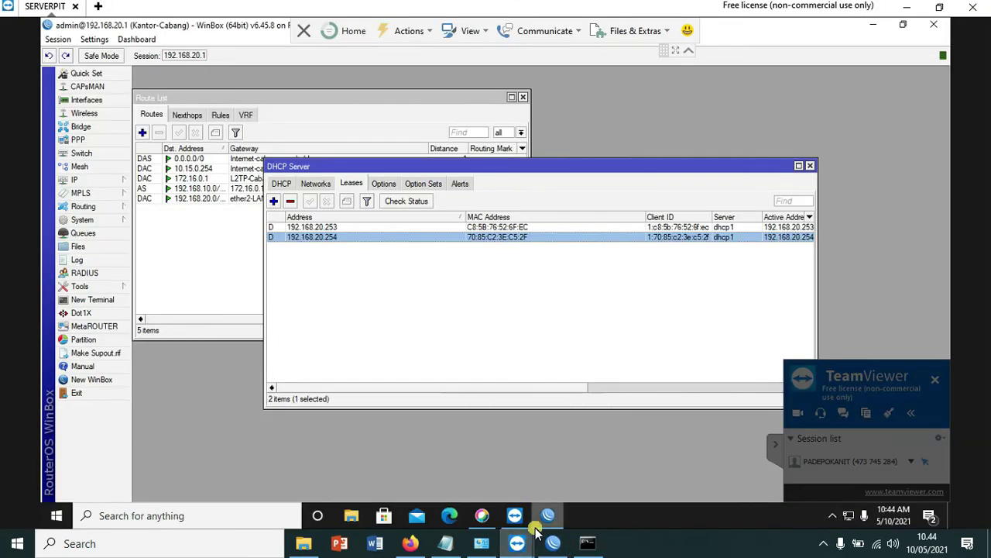
pyautogui.click(133, 515)
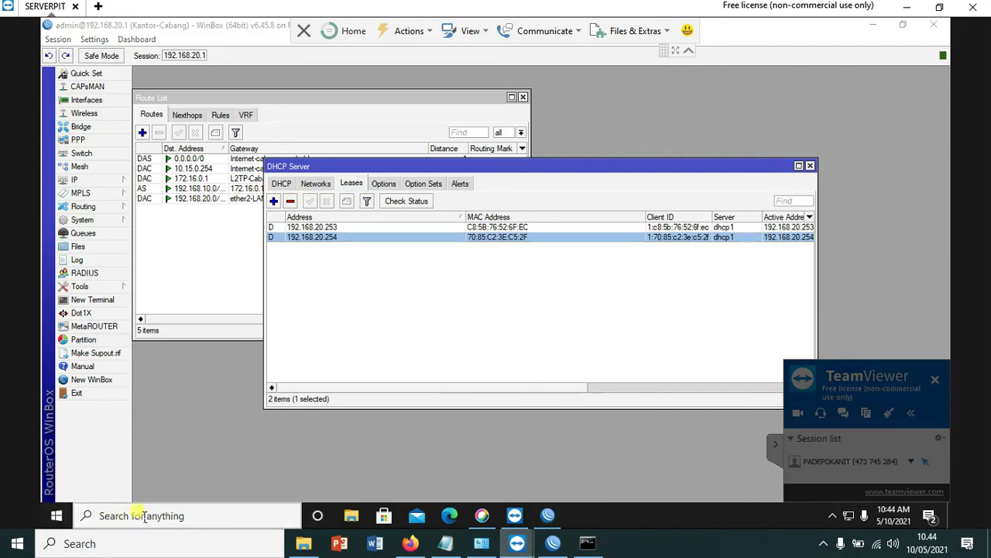
pyautogui.write('control')
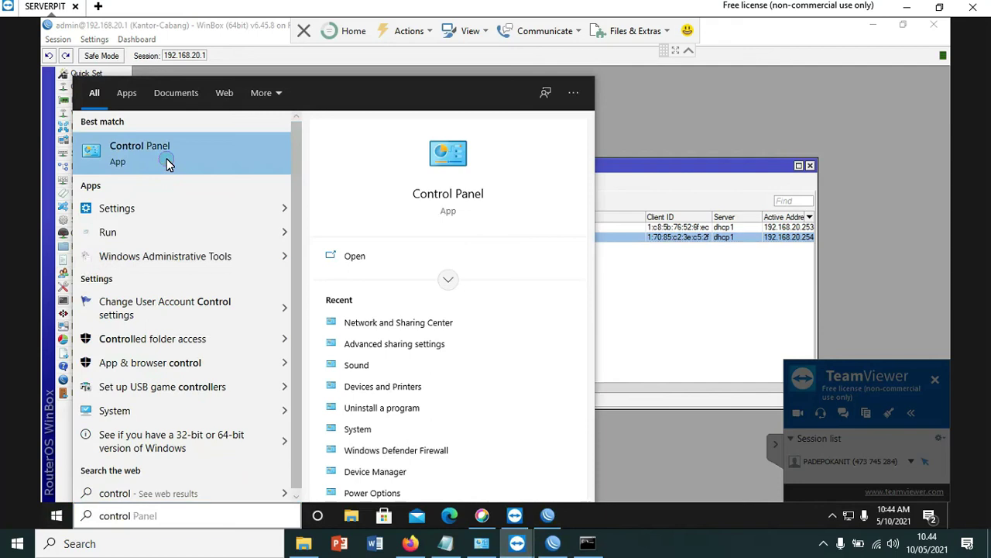
pyautogui.click(166, 154)
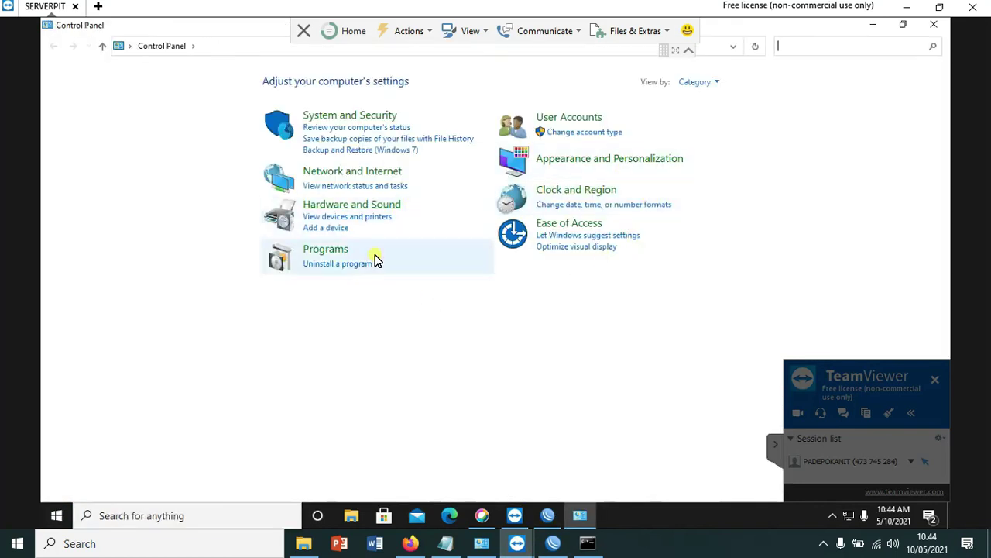
pyautogui.click(372, 116)
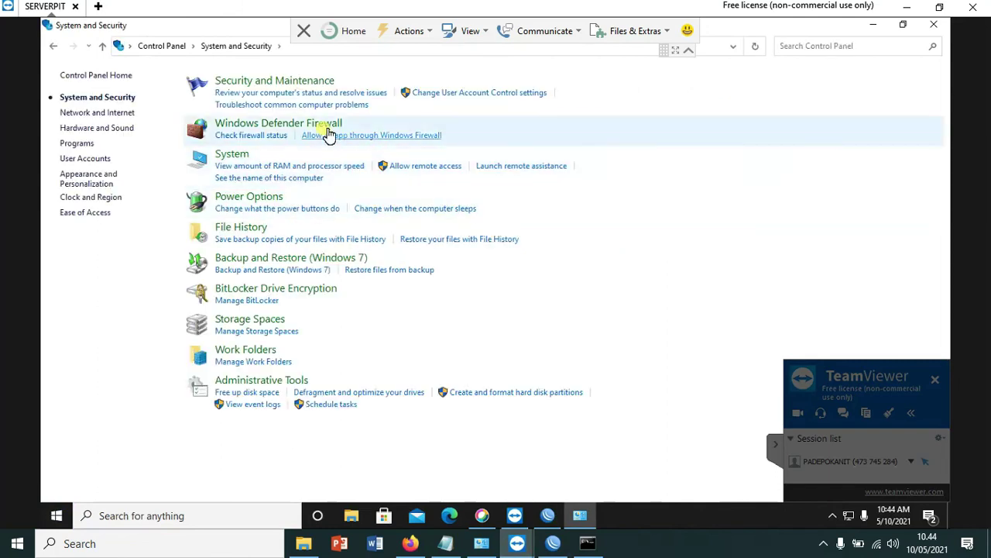
pyautogui.click(705, 135)
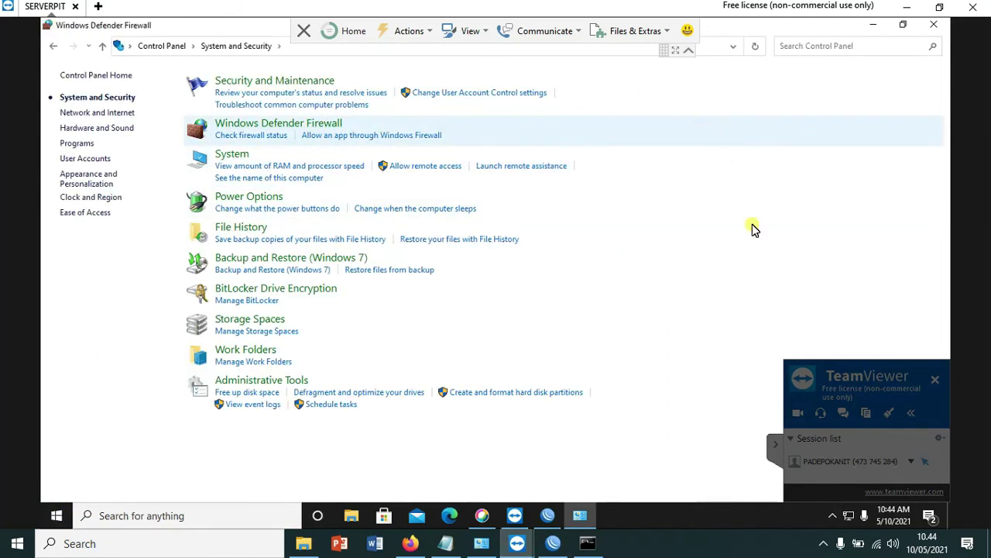
pyautogui.click(123, 152)
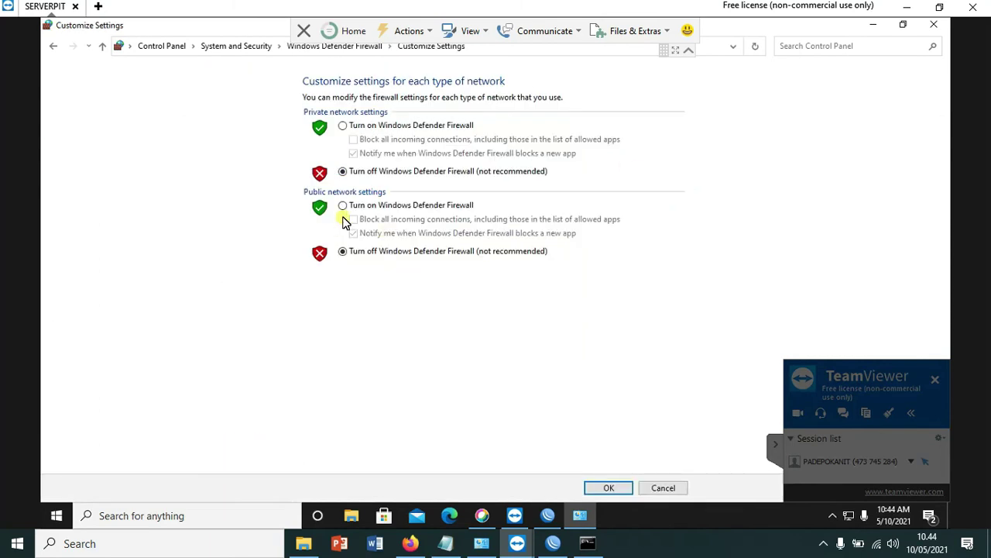
pyautogui.click(344, 170)
pyautogui.click(358, 251)
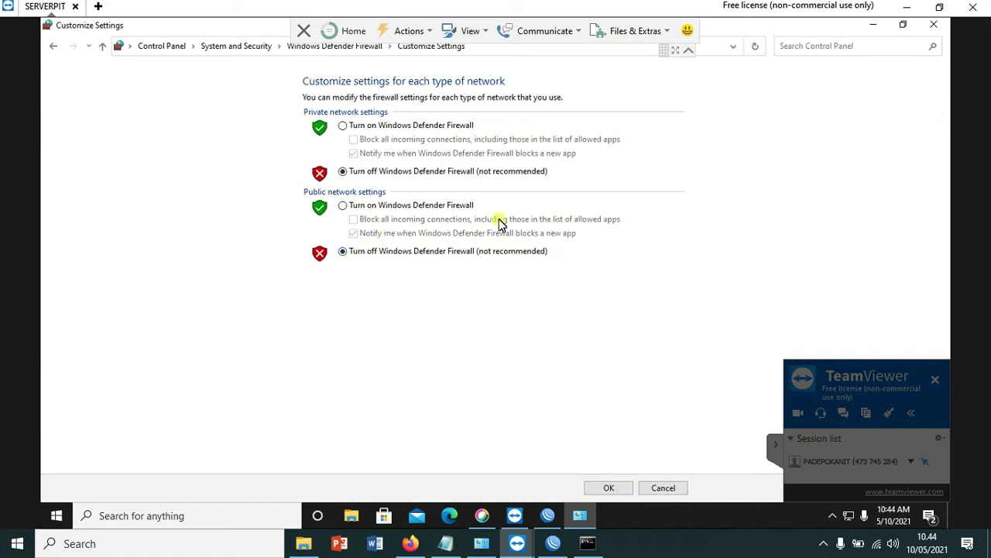
pyautogui.click(602, 486)
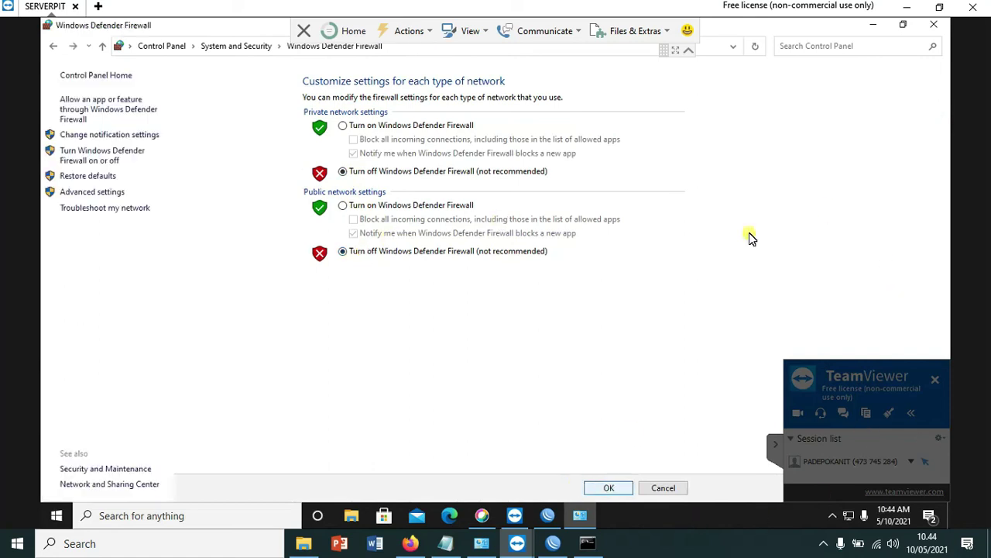
pyautogui.click(169, 516)
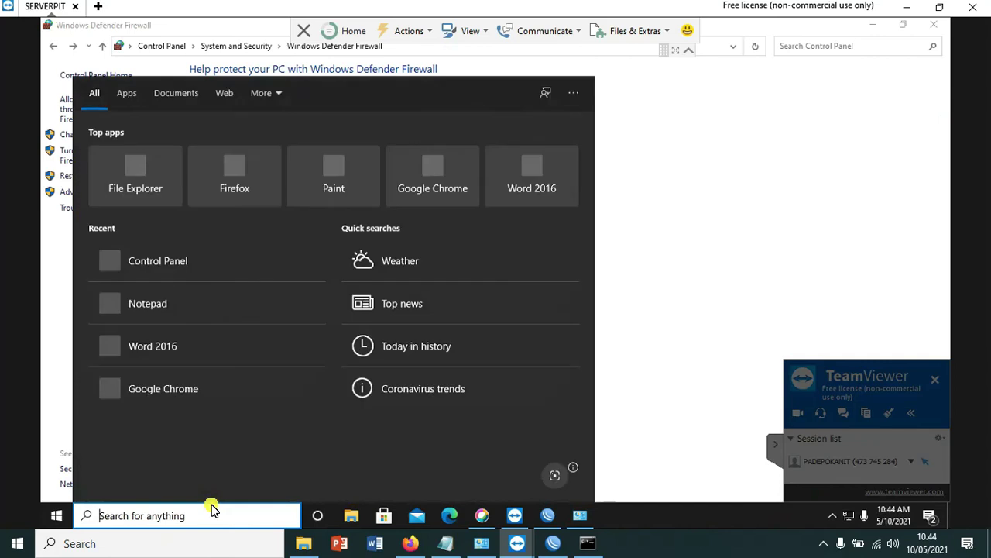
# - Open Command Prompt with cmd and bring the local ping console forward
pyautogui.write('cmd')
pyautogui.press('Return')
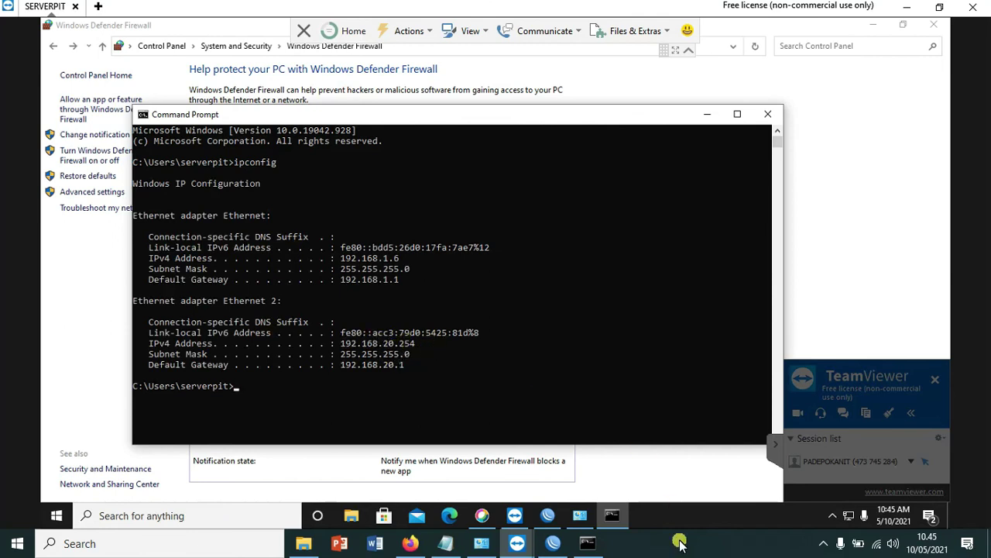
pyautogui.click(587, 542)
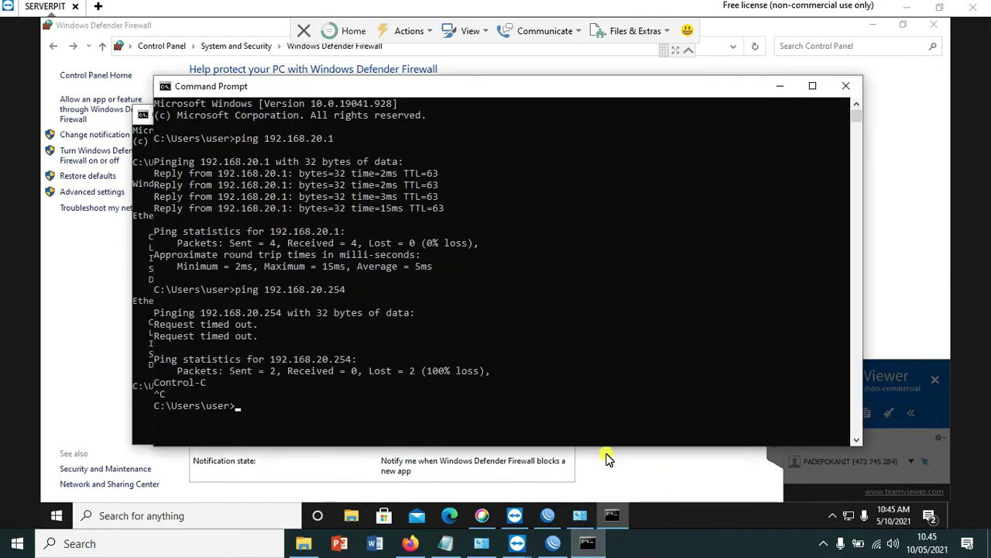
pyautogui.moveTo(474, 89); pyautogui.dragTo(531, 78)
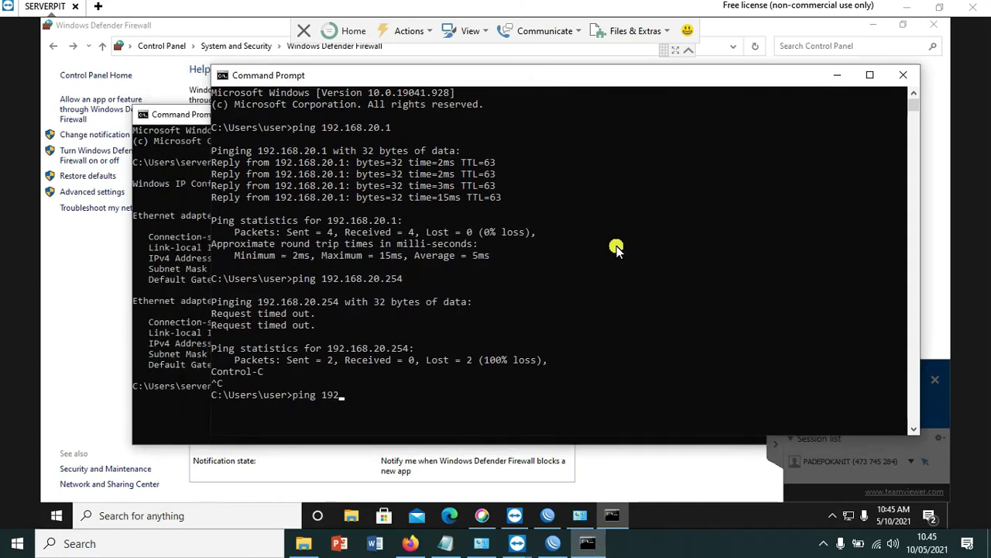
# - Ping 192.168.20.254 again and stop it with Ctrl+C once the requests keep timing out
pyautogui.write('.20')
pyautogui.write('.15')
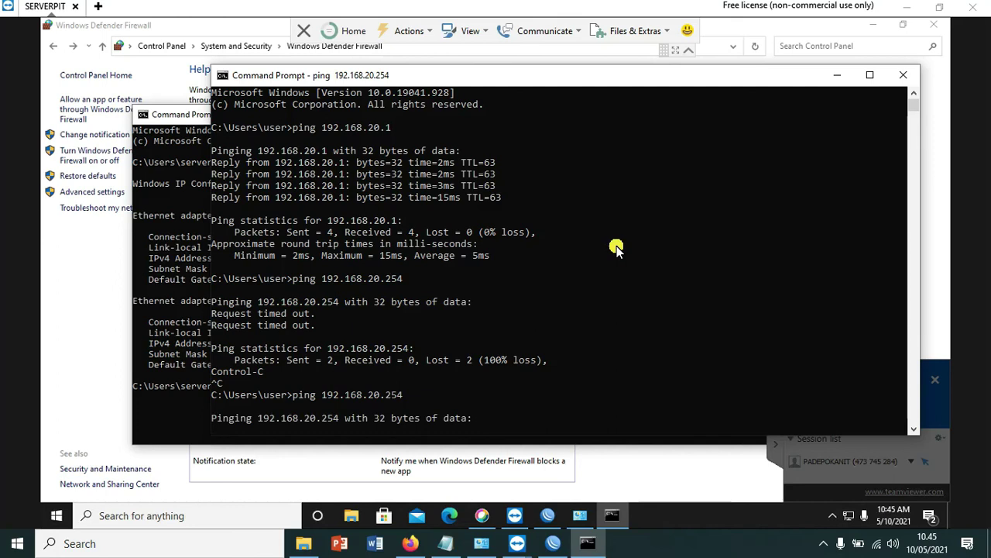
pyautogui.moveTo(544, 77); pyautogui.dragTo(500, 23)
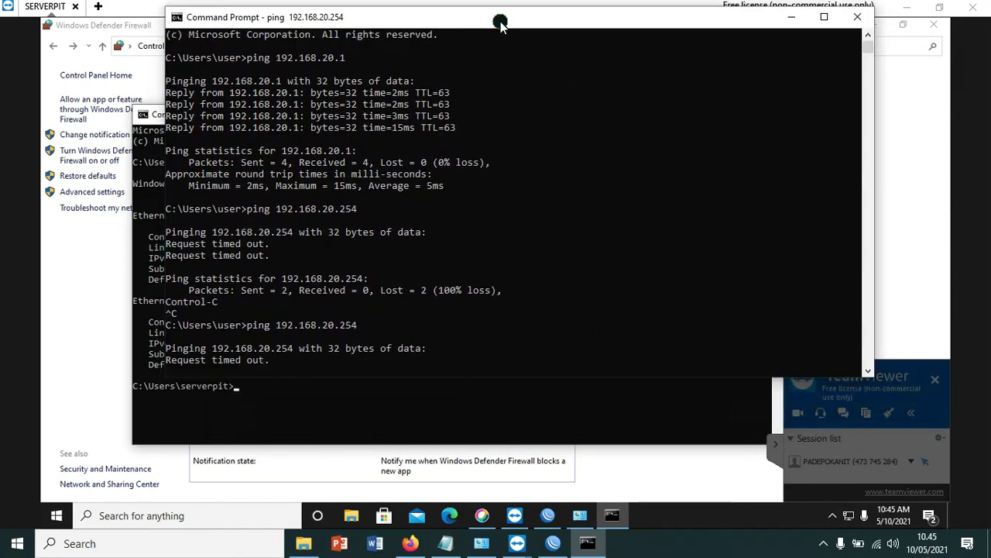
pyautogui.moveTo(500, 23); pyautogui.dragTo(521, 42)
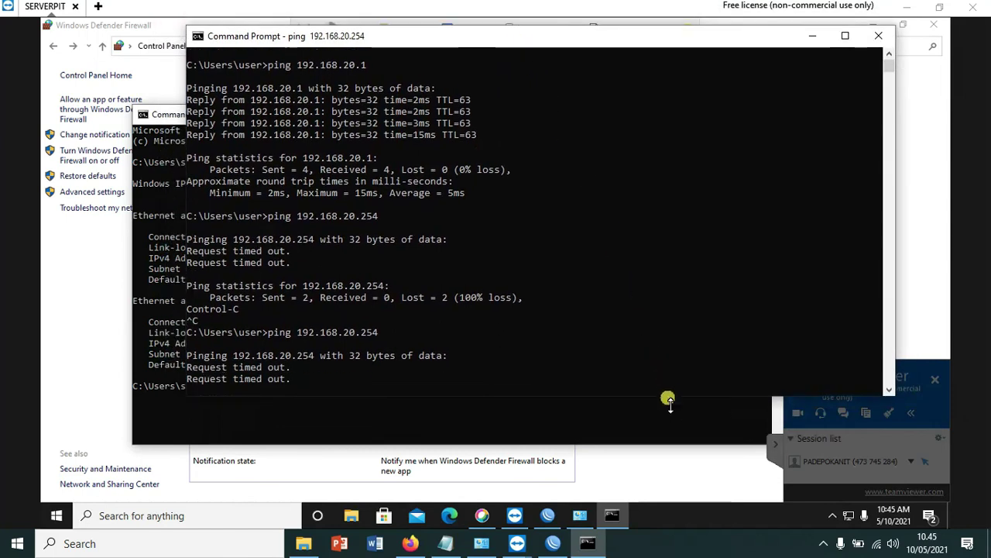
pyautogui.hotkey('ctrl', 'c')
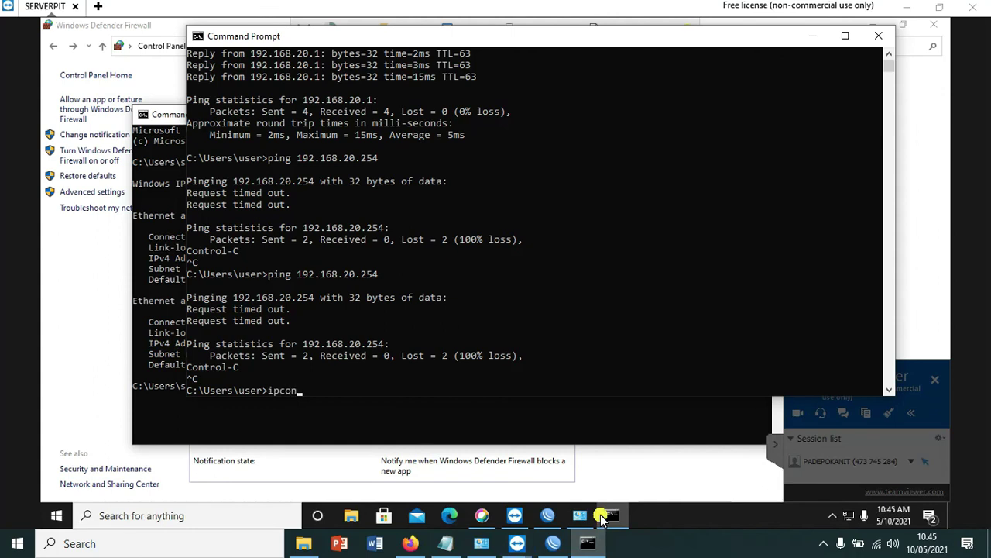
# - Check addresses with ipconfig, then disconnect the PC from the IT Training Wi-Fi
pyautogui.write('ipconfig')
pyautogui.press('Return')
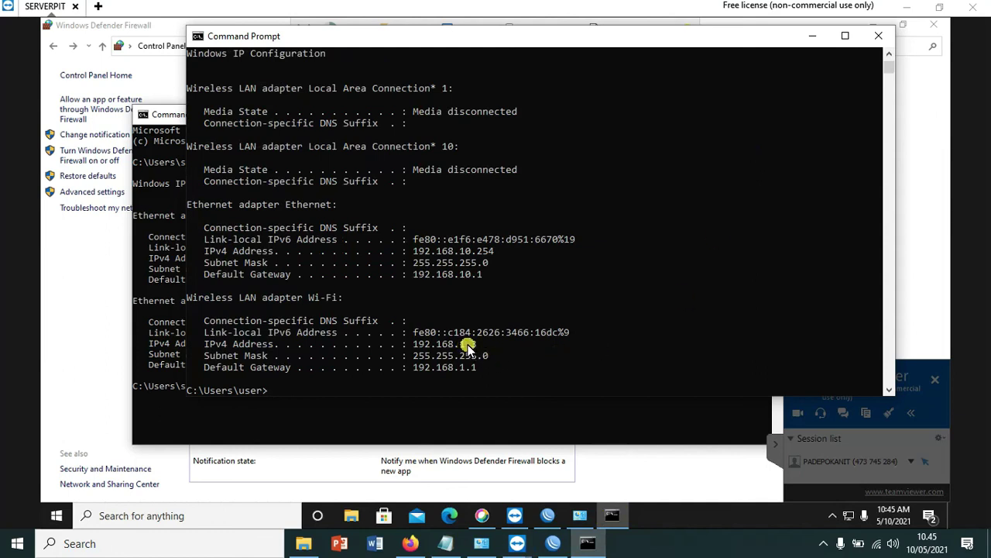
pyautogui.moveTo(877, 549)
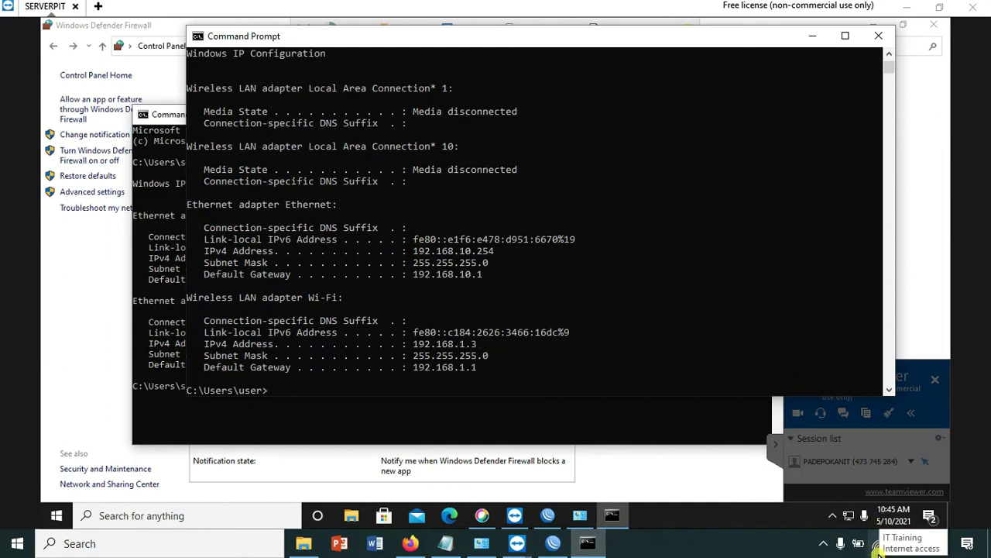
pyautogui.click(876, 549)
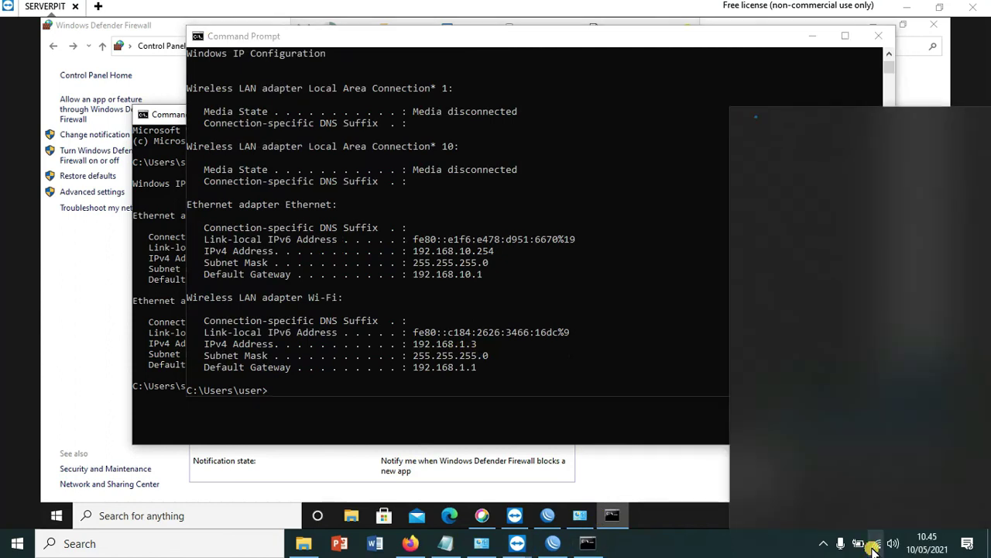
pyautogui.click(942, 319)
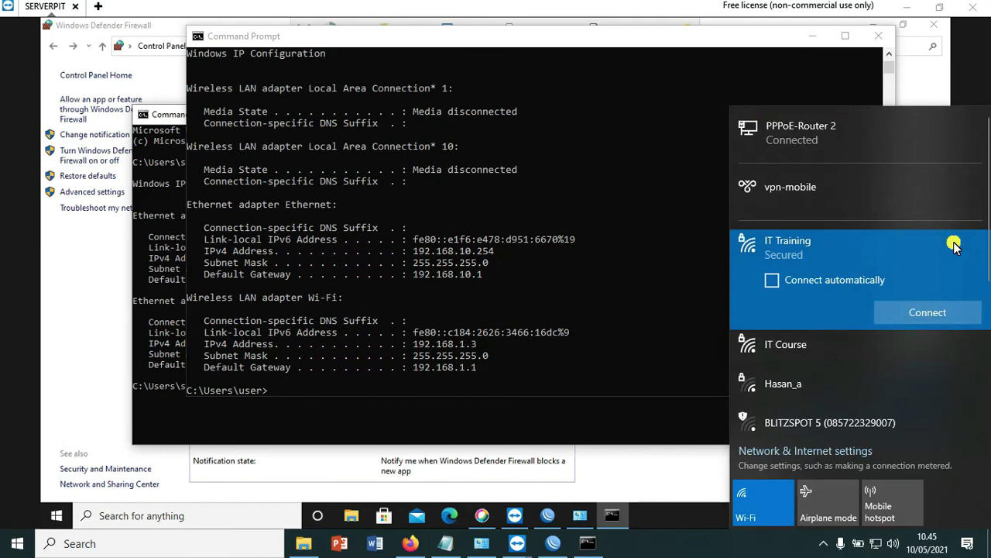
pyautogui.click(611, 355)
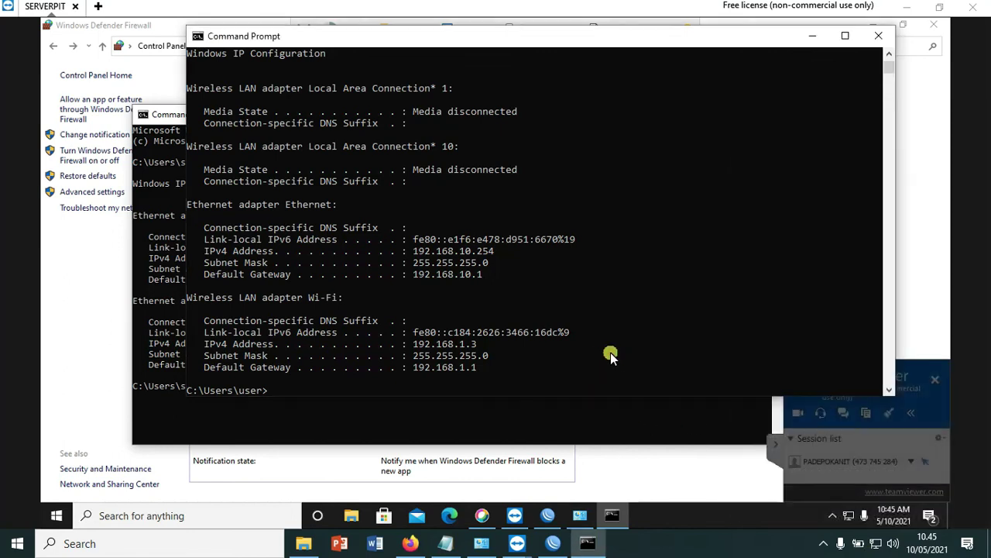
# - Rerun ipconfig and the ping over the 192.168.10.254 link, then dismiss the TeamViewer warning
pyautogui.scroll(-3, 610, 354)
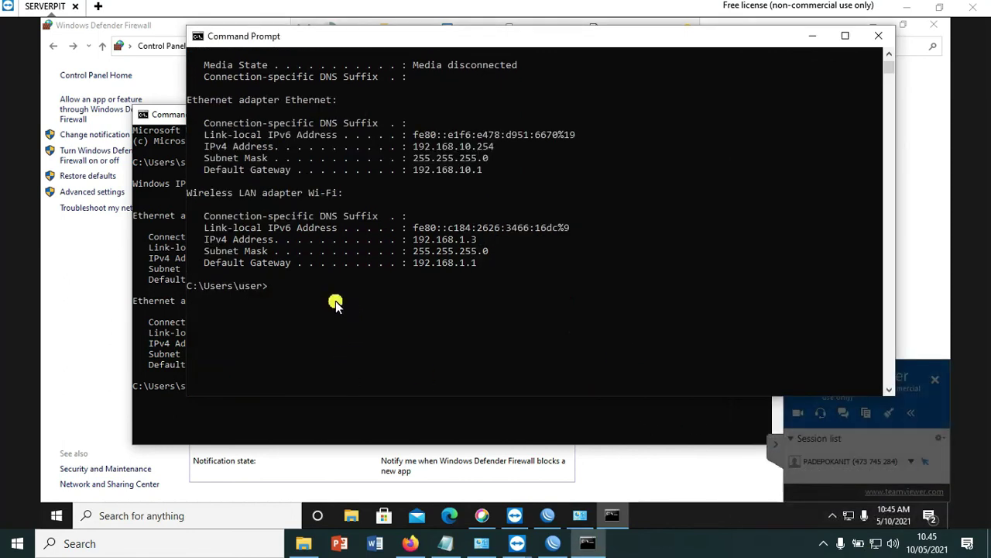
pyautogui.write('ipconfig')
pyautogui.press('Return')
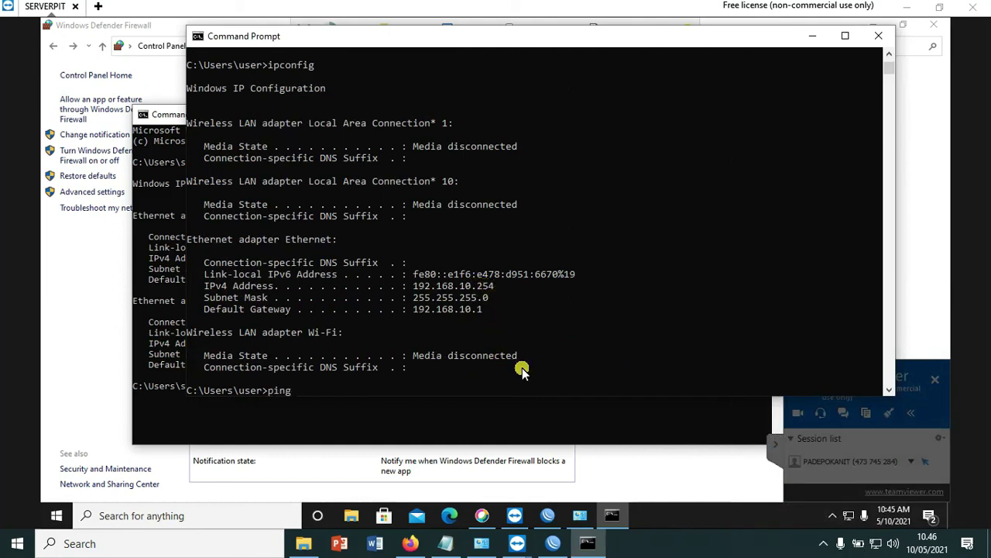
pyautogui.write('192')
pyautogui.write('4')
pyautogui.press('Return')
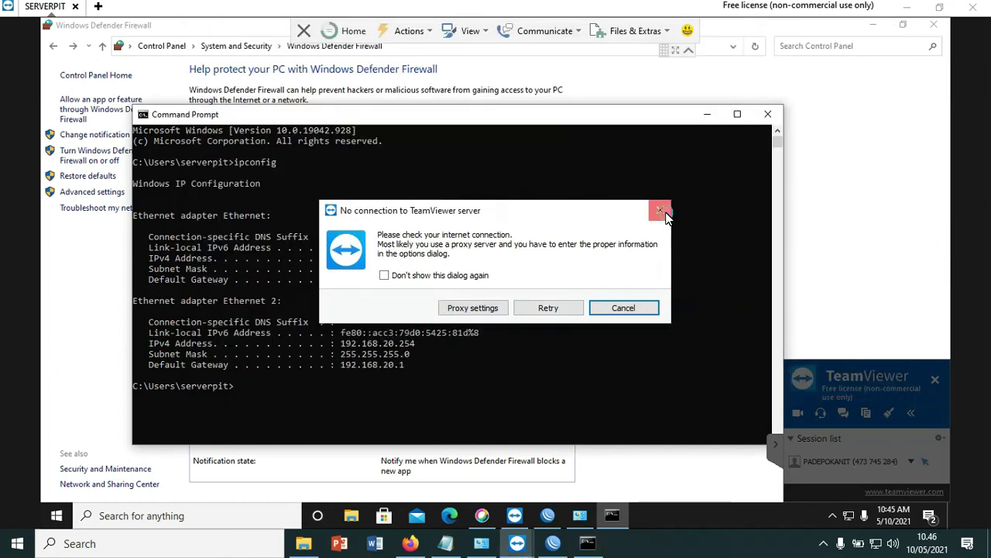
pyautogui.click(660, 210)
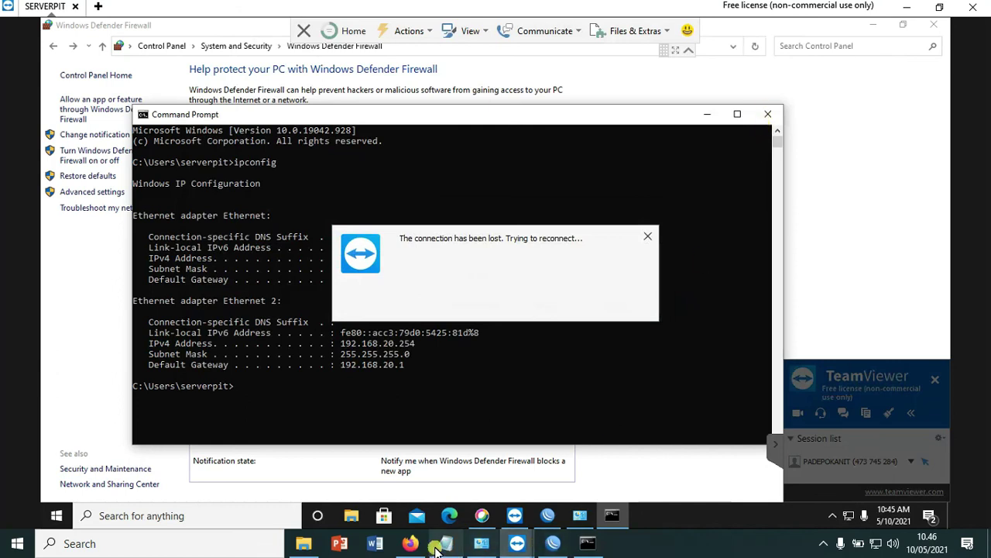
pyautogui.click(410, 543)
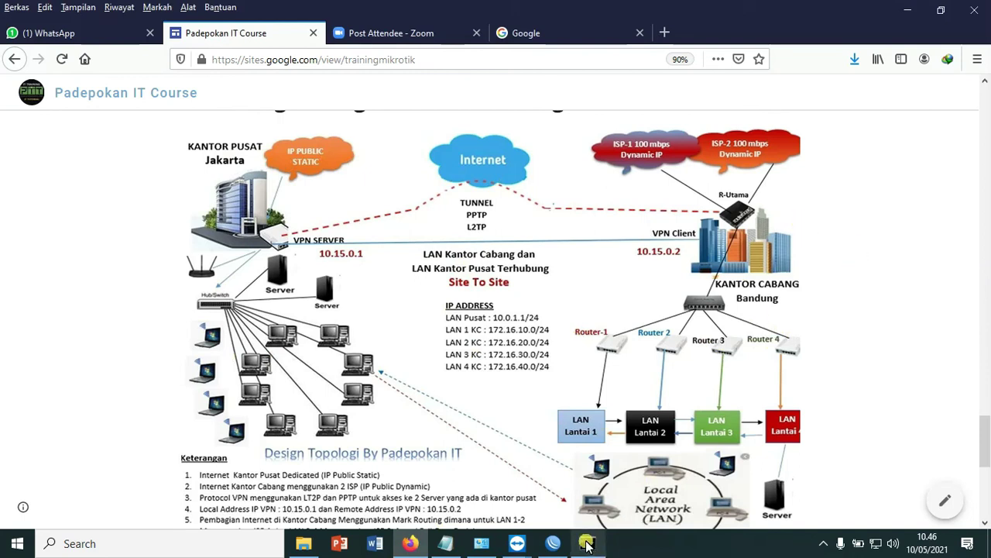
# - Leave the topology diagram and return to the Kantor Pusat router terminal showing 0% loss pings
pyautogui.click(553, 543)
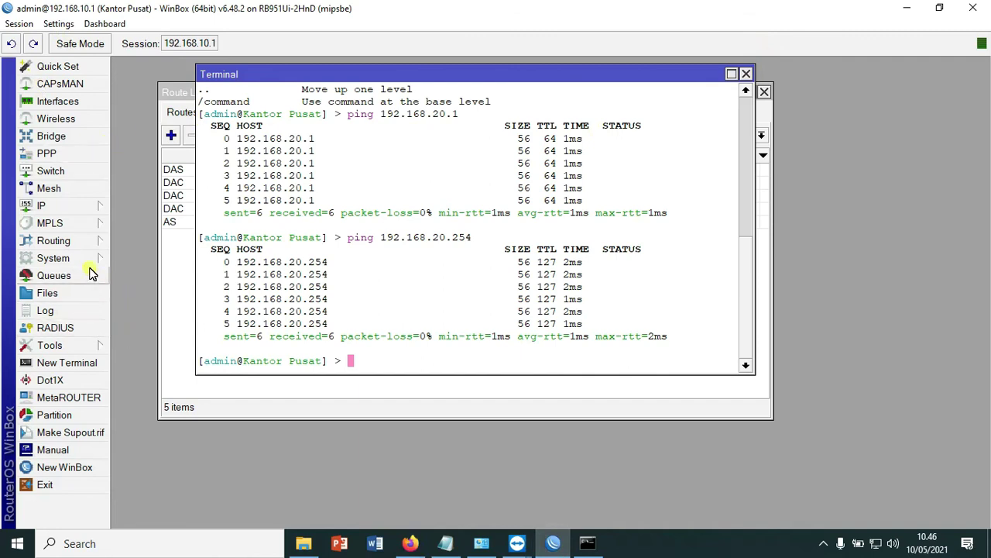
# - Verify in PPP Active Connections that kcb is connected from 10.15.0.2 with address 172.16.0.2
pyautogui.click(51, 154)
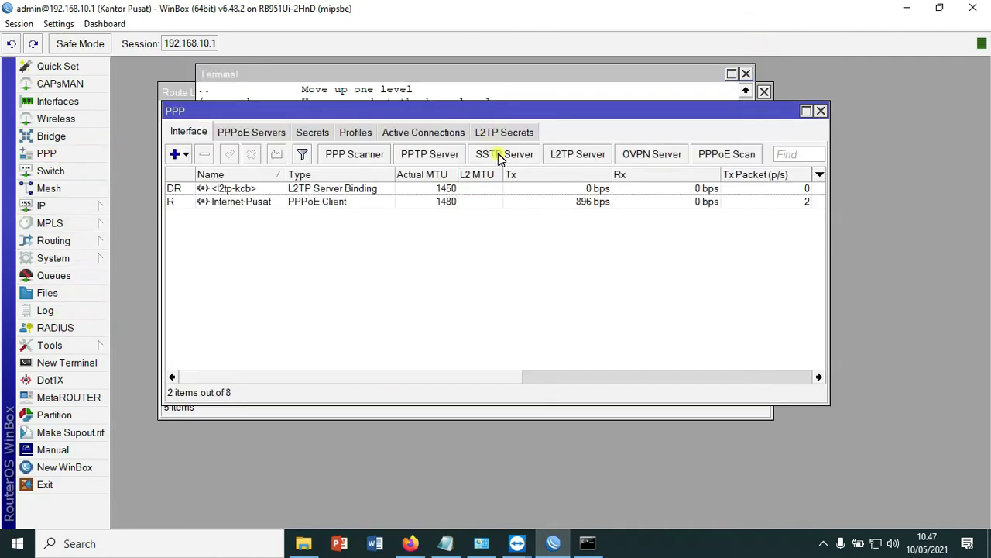
pyautogui.click(441, 133)
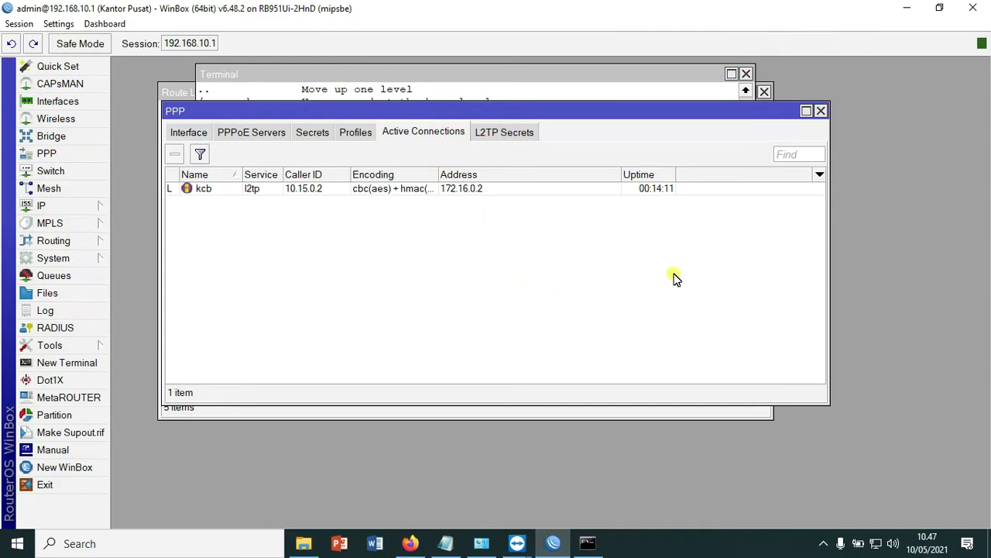
pyautogui.click(440, 173)
pyautogui.moveTo(440, 175); pyautogui.dragTo(571, 178)
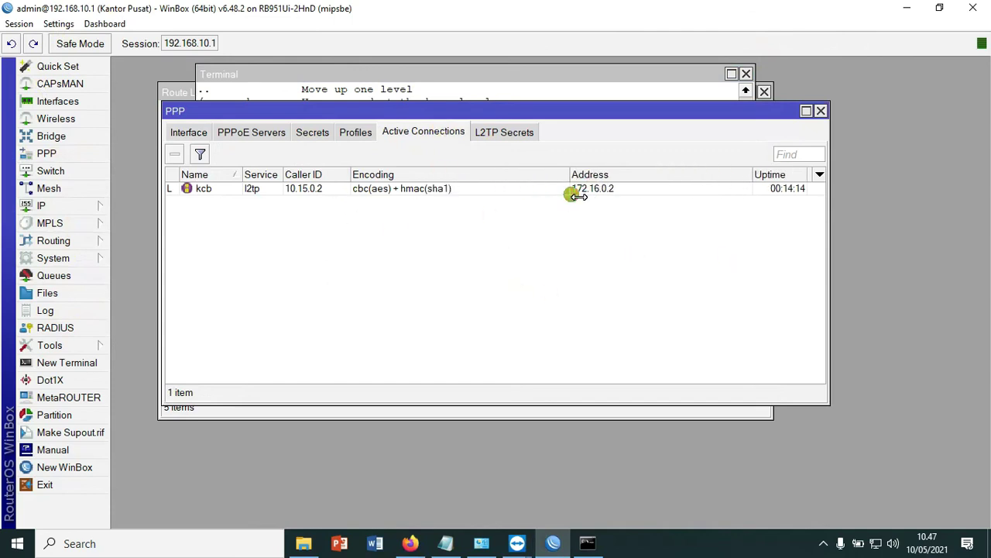
pyautogui.click(307, 194)
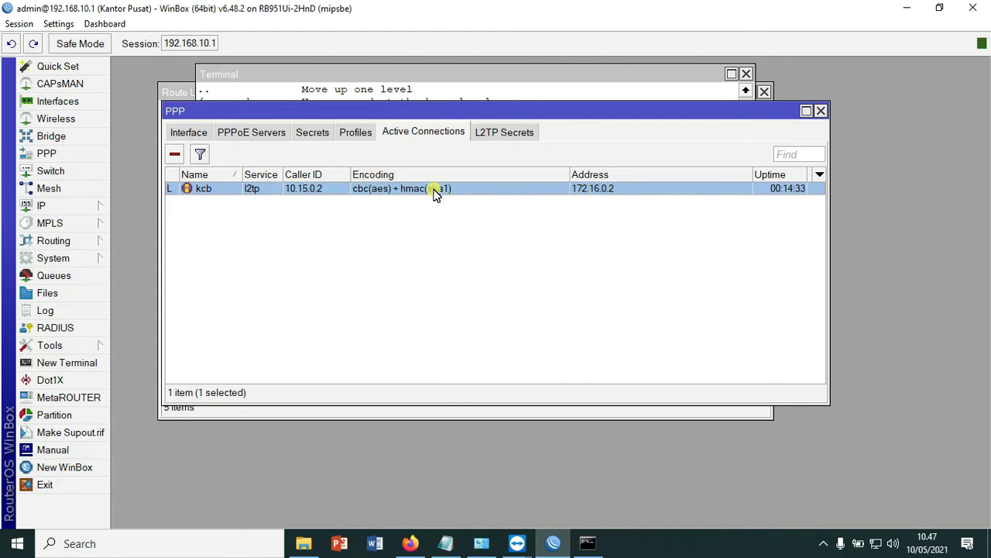
pyautogui.click(185, 132)
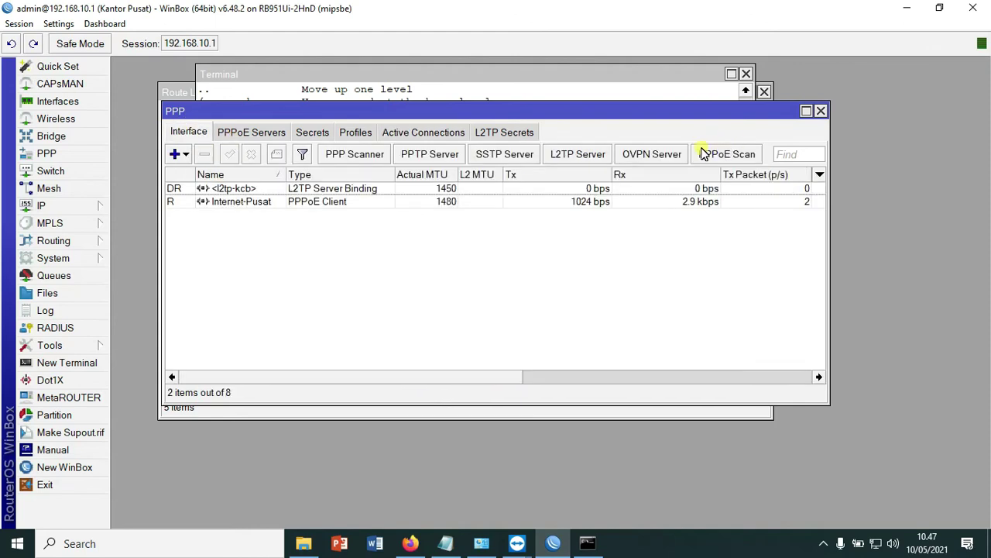